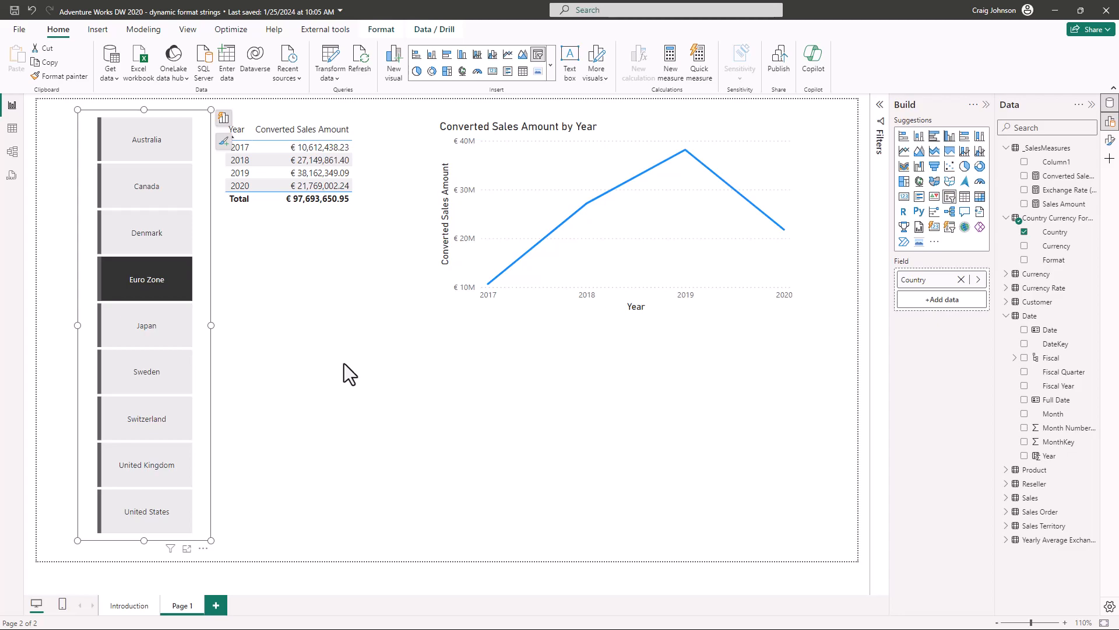
- Filter the finished report by Japan, Canada, Sweden and Australia in turn to compare the currency formats in the table and line chart
{"action": "left_click", "coordinate": [146, 331]}
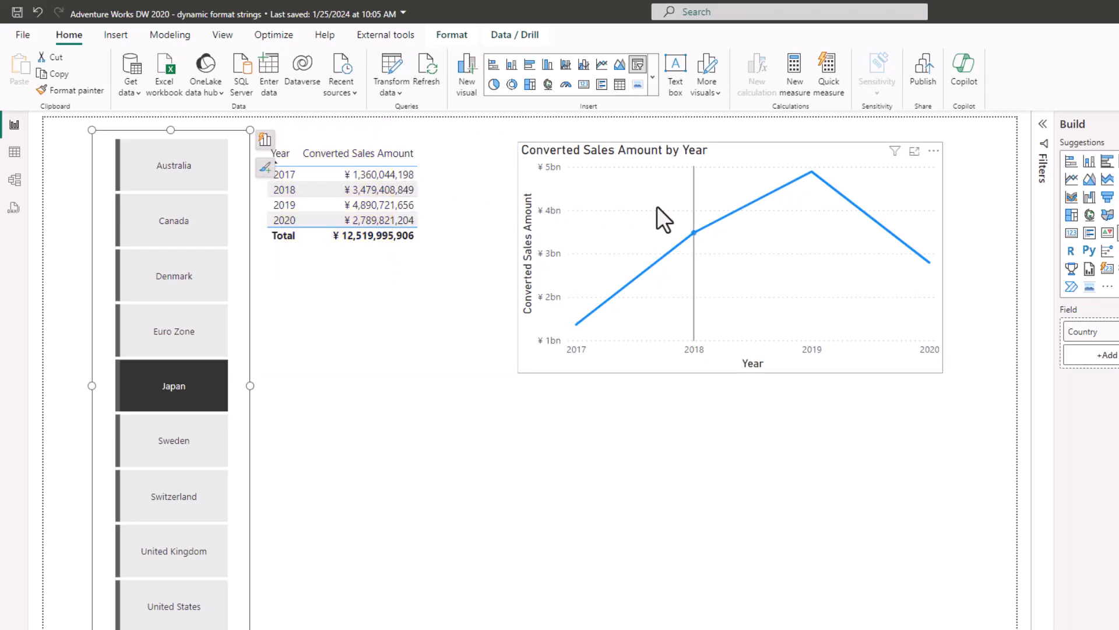
{"action": "mouse_move", "coordinate": [628, 181]}
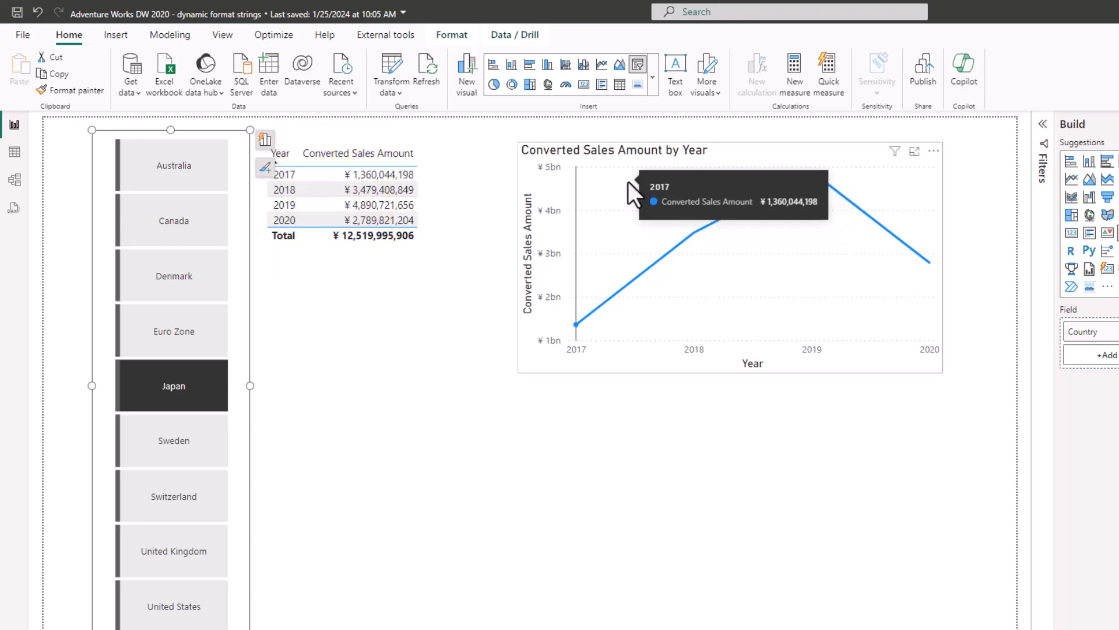
{"action": "left_click", "coordinate": [174, 225]}
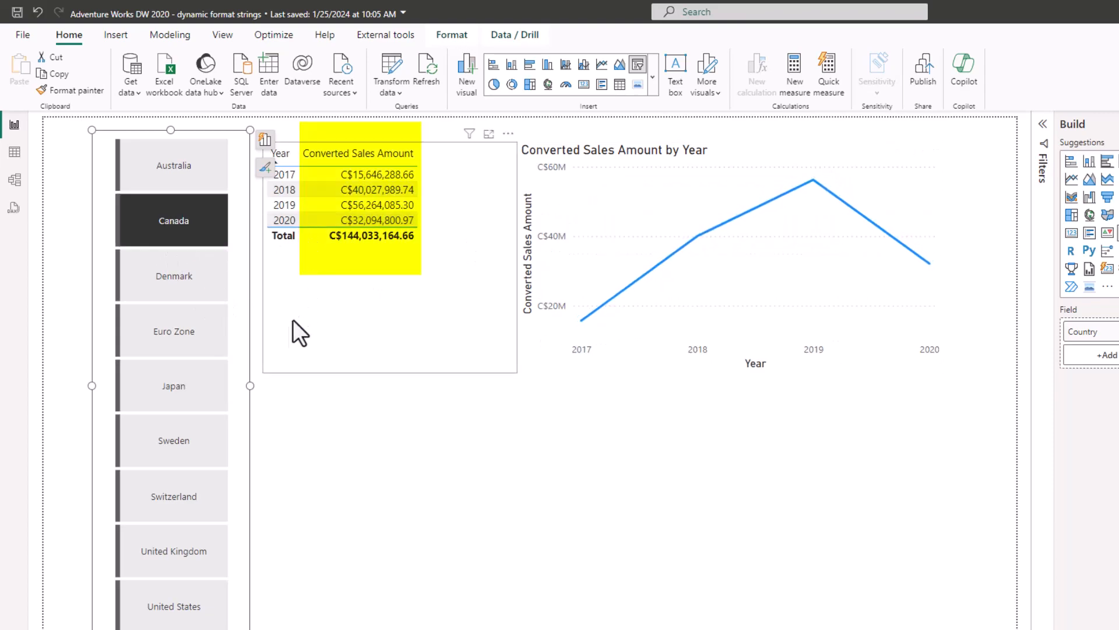
{"action": "left_click", "coordinate": [179, 457]}
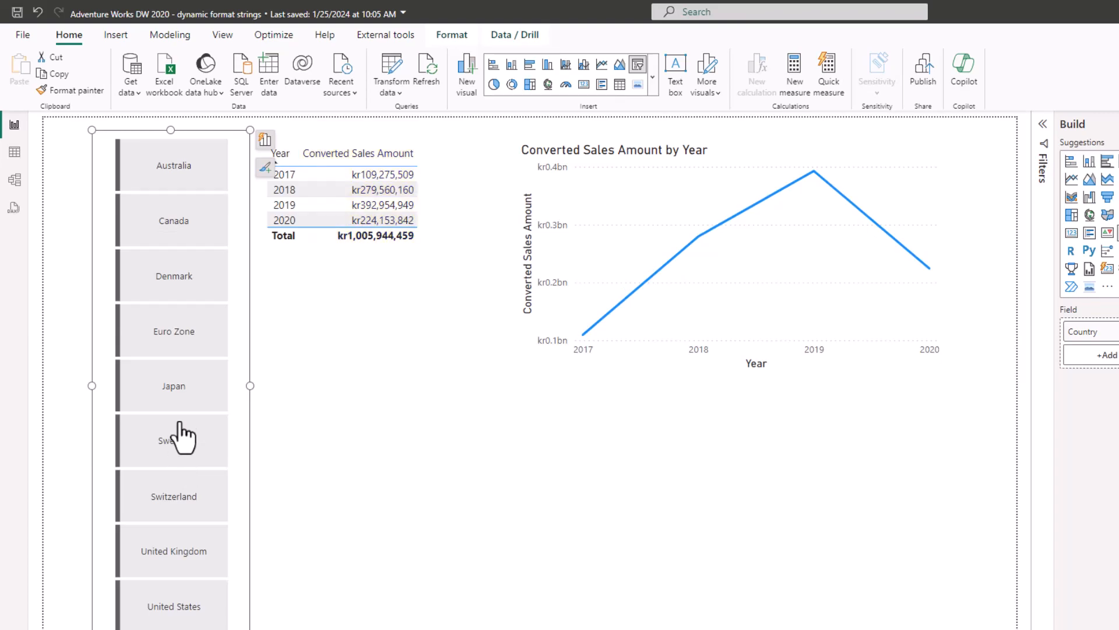
{"action": "left_click", "coordinate": [180, 171]}
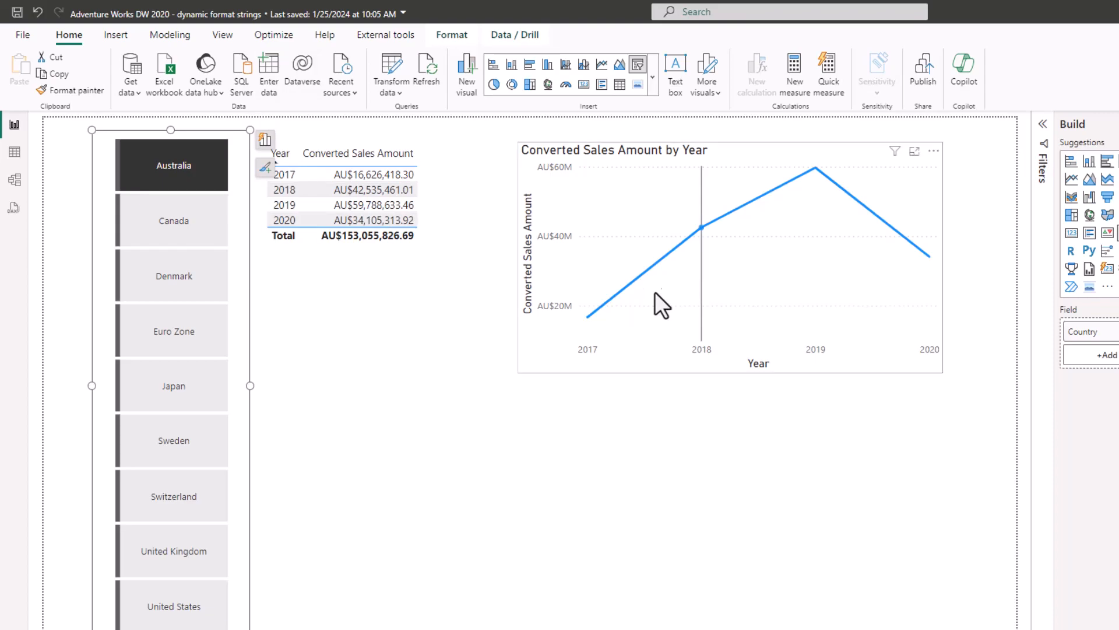
{"action": "mouse_move", "coordinate": [649, 290]}
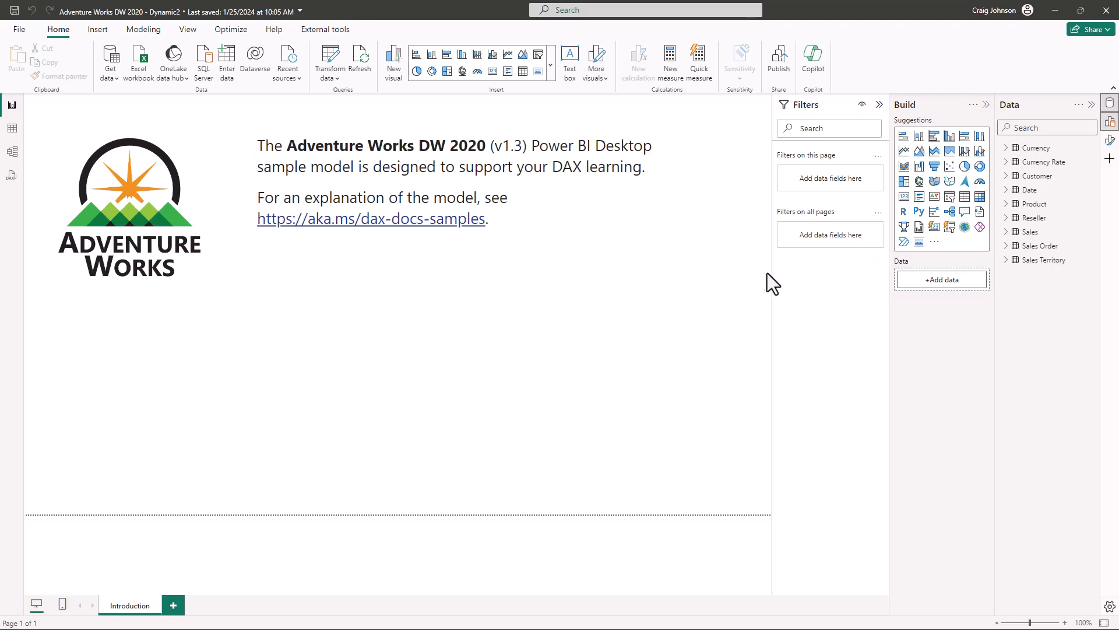
- Examine the tables and relationships in the Dynamic2 file's data model and return to the report view
{"action": "left_click", "coordinate": [12, 153]}
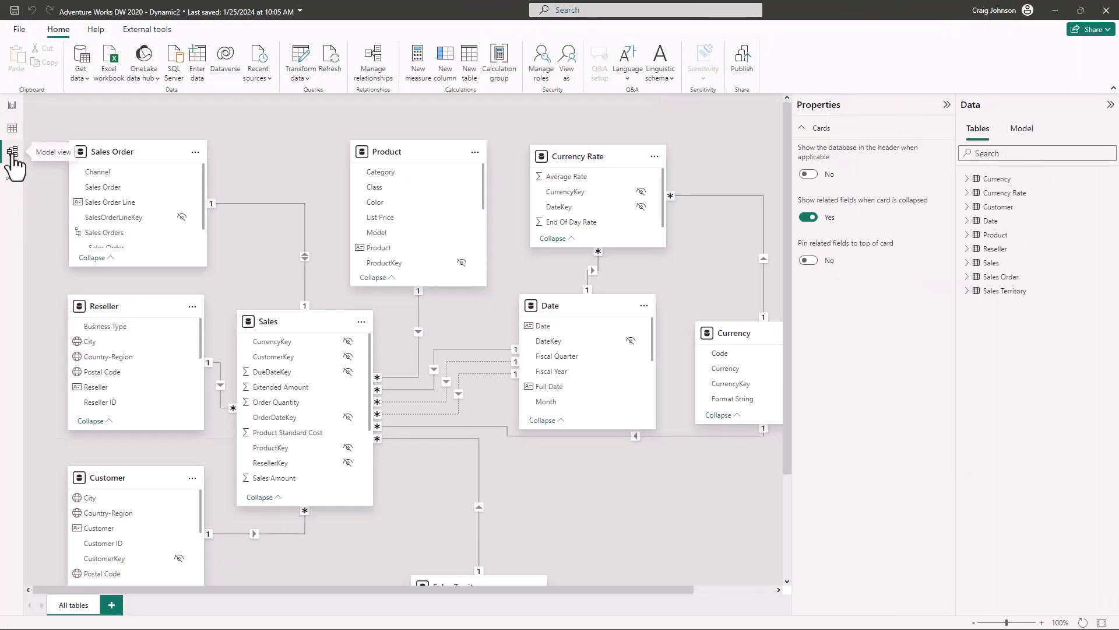
{"action": "mouse_move", "coordinate": [285, 322]}
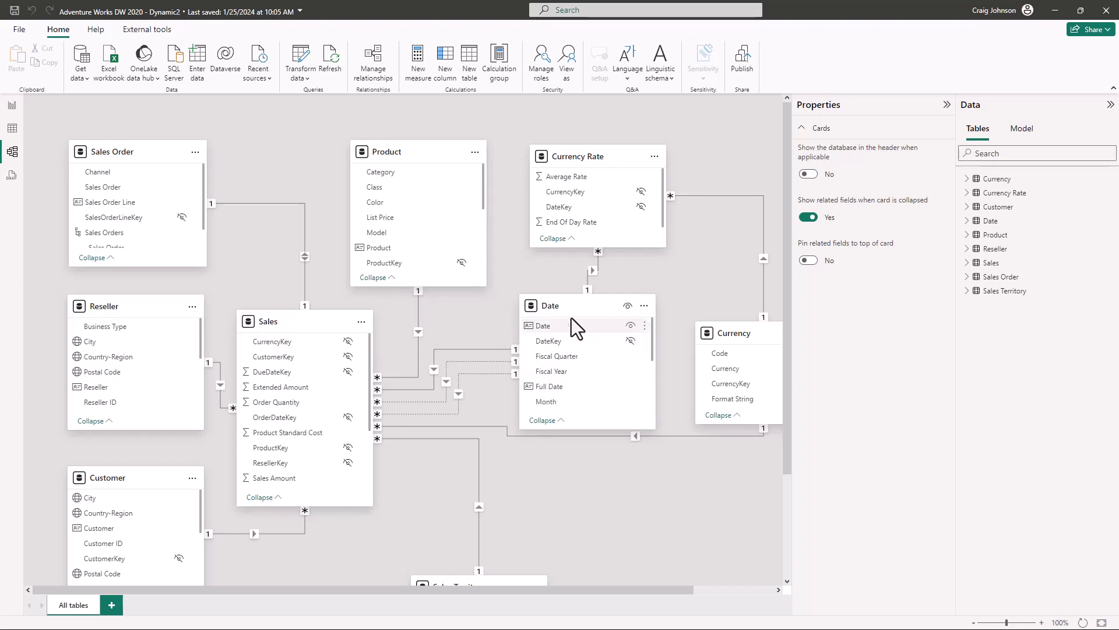
{"action": "mouse_move", "coordinate": [572, 309]}
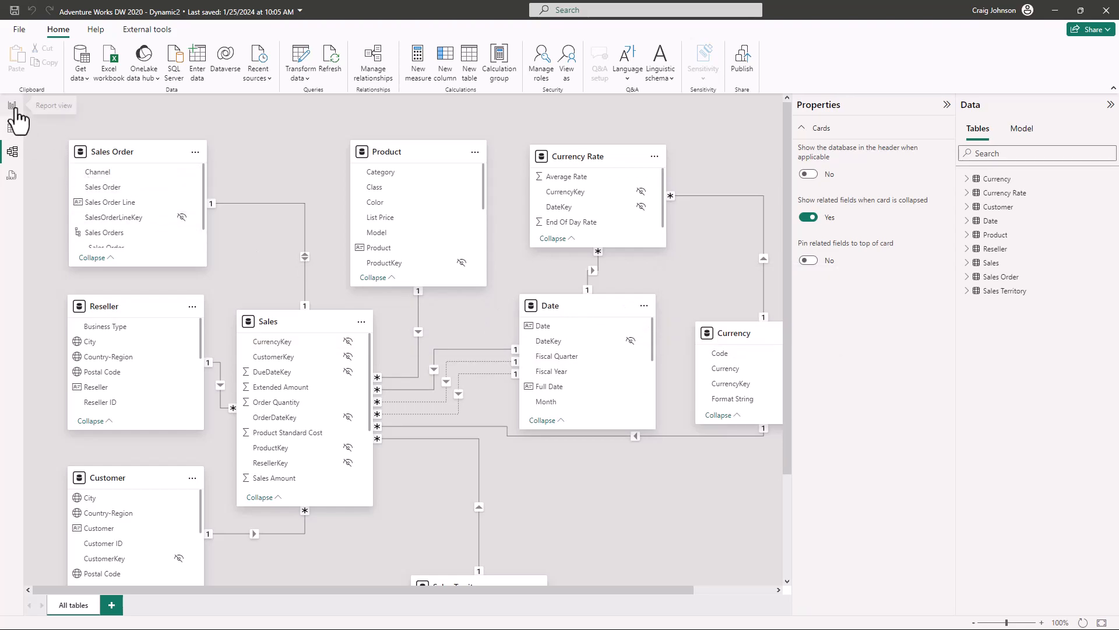
{"action": "left_click", "coordinate": [16, 110]}
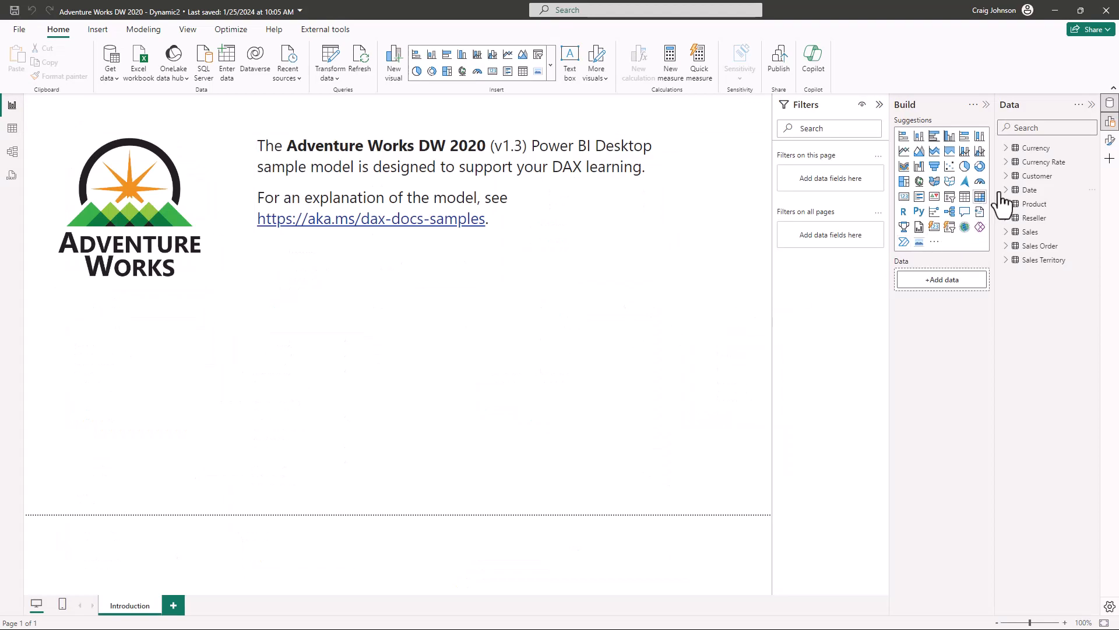
{"action": "mouse_move", "coordinate": [1035, 154]}
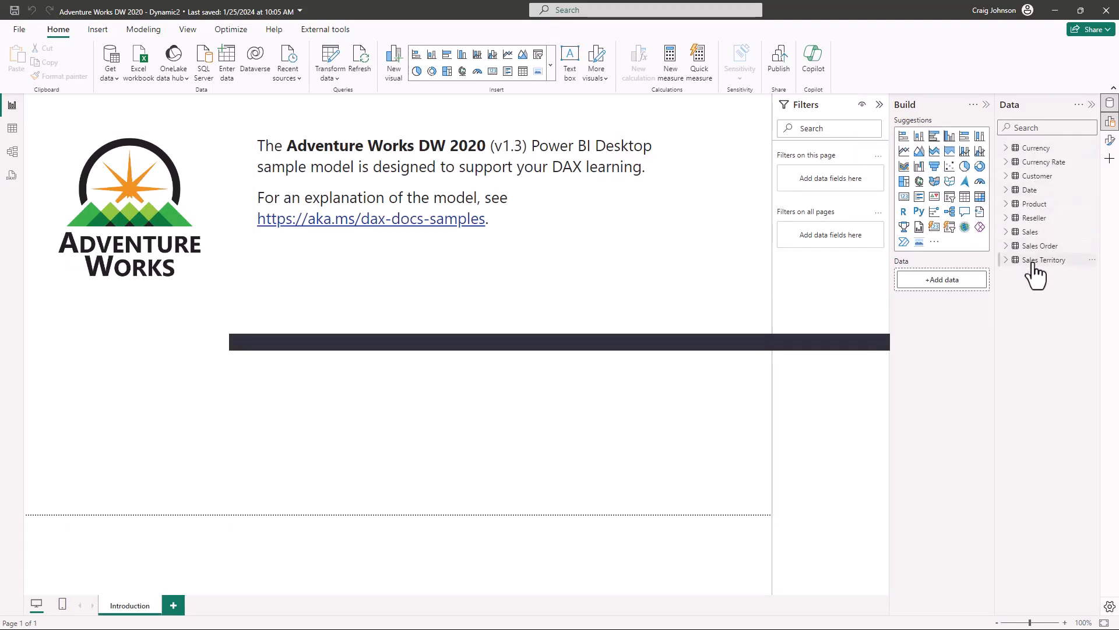
{"action": "mouse_move", "coordinate": [1036, 271]}
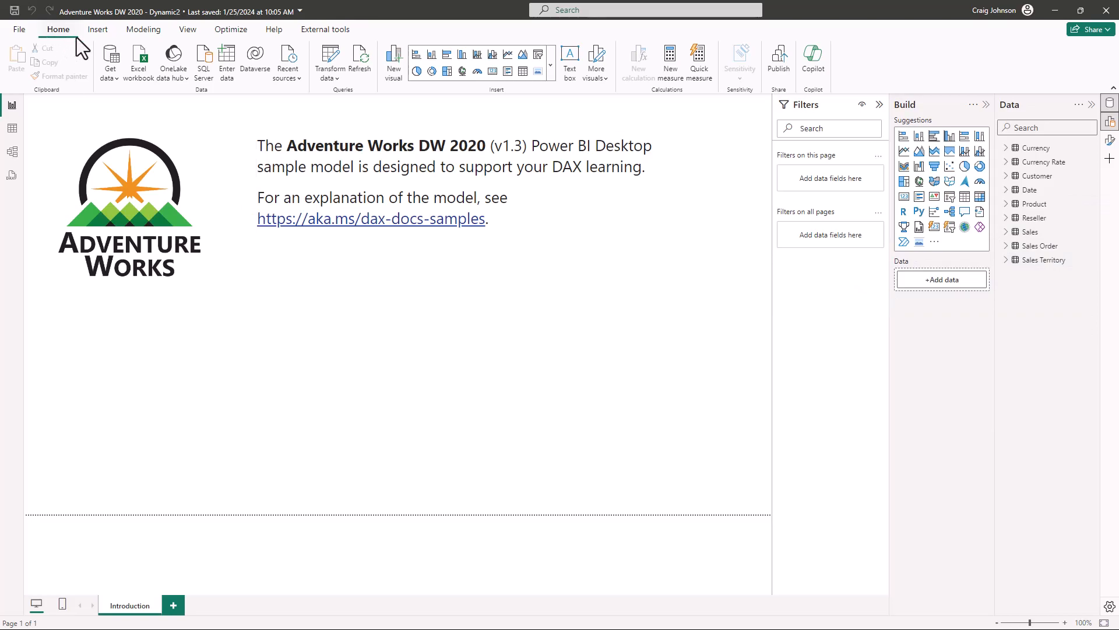
- Create and load a table named Country Currency Format Strings holding the Country, Currency and Format values for nine countries, Australia to United States
{"action": "left_click", "coordinate": [225, 61]}
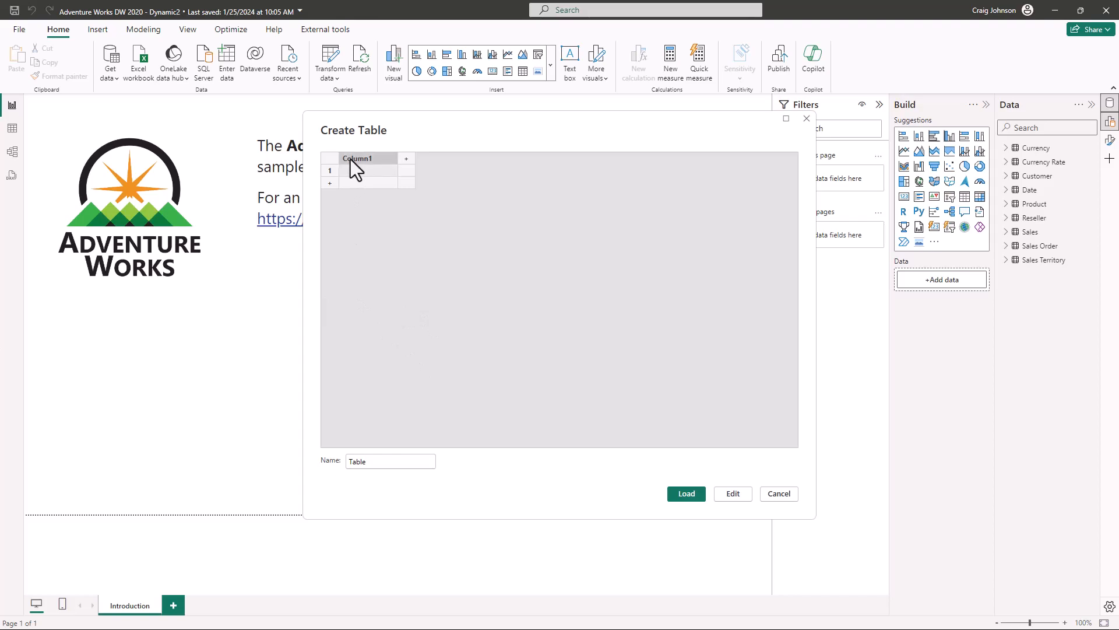
{"action": "type", "text": "Country\tCurrency\tFormat Australia\tDollar\tAU$#,0.00 Canada\tDollar\tC$#,0.00 Denmark\tKrone\tkr#,0 Euro Zone\tEuro\t€ #,0.00 Japan\tYen\t¥ #,0 Sweden\tKrona\tkr#,0 Switzerland\tFranc\tCHF#,0.00 United Kingdom\tPound\t£ #,0 United States\tDollar\tUS$#,0.00"}
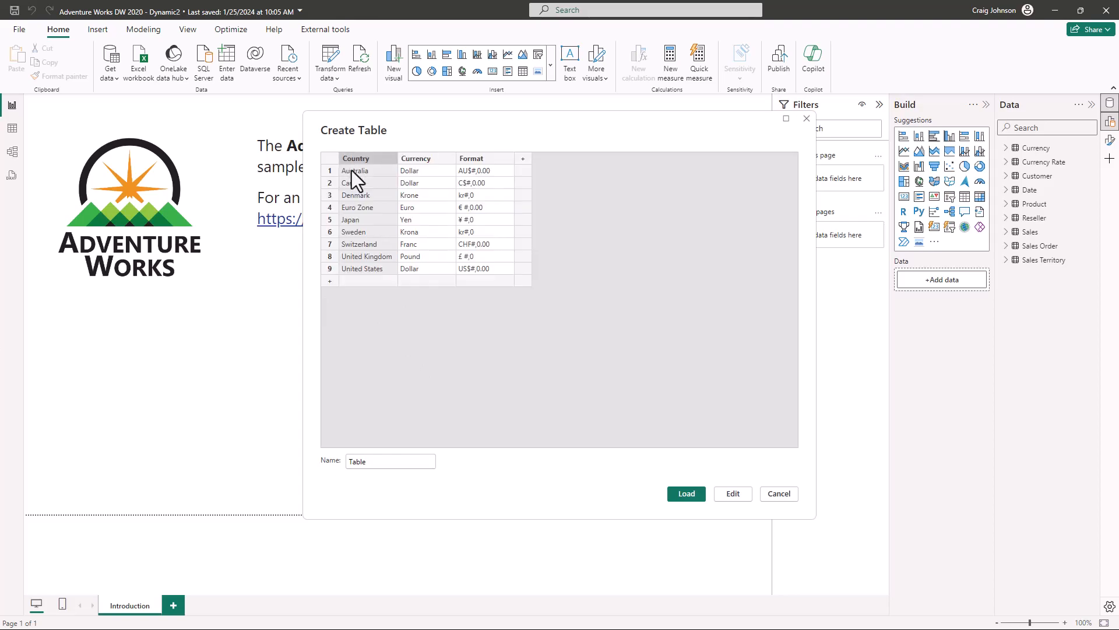
{"action": "left_click", "coordinate": [383, 460]}
{"action": "type", "text": "Cou"}
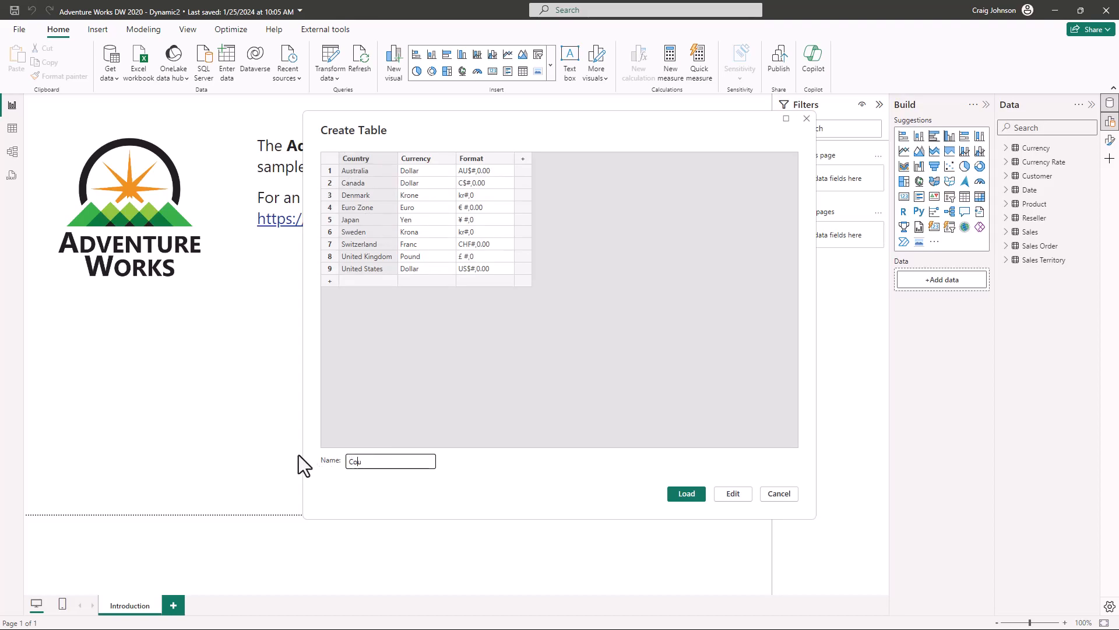
{"action": "type", "text": "ntry Currency Format Strings"}
{"action": "left_click", "coordinate": [567, 311]}
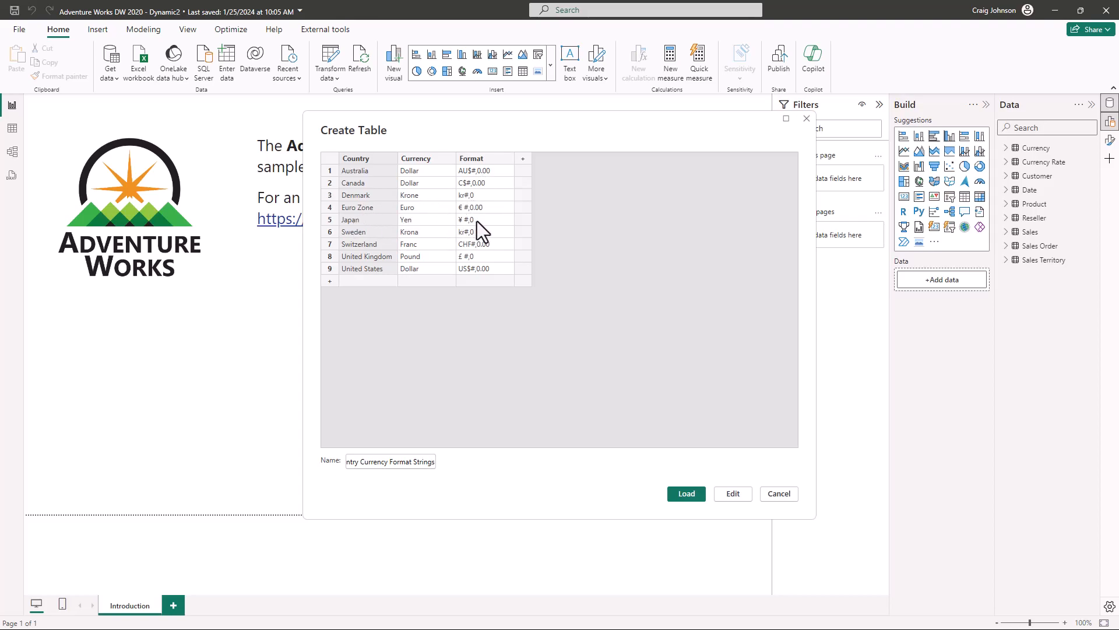
{"action": "left_click", "coordinate": [685, 494]}
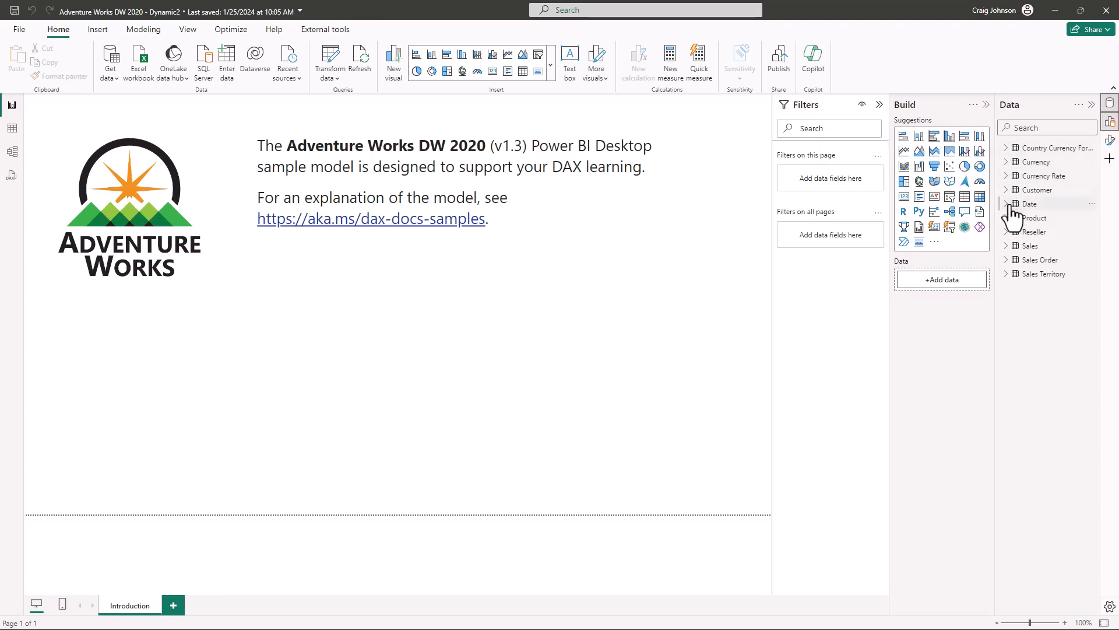
- Create and load a table named Yearly Average Exchange Rates from the copied country, currency, year and average rate data
{"action": "left_click_drag", "start_coordinate": [995, 332], "coordinate": [949, 333]}
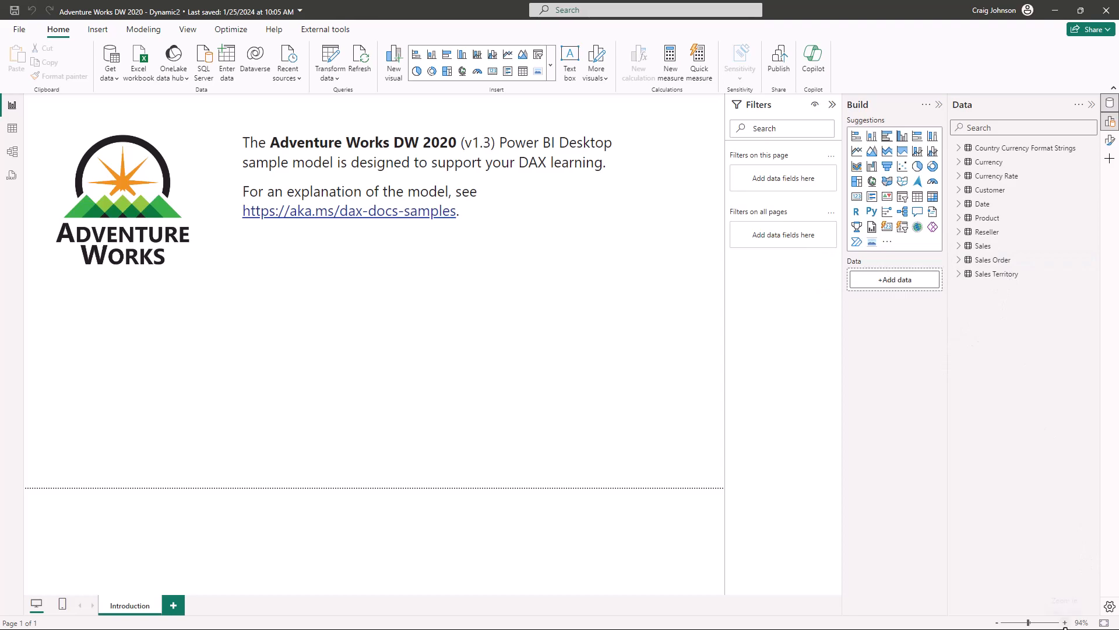
{"action": "left_click", "coordinate": [1064, 622]}
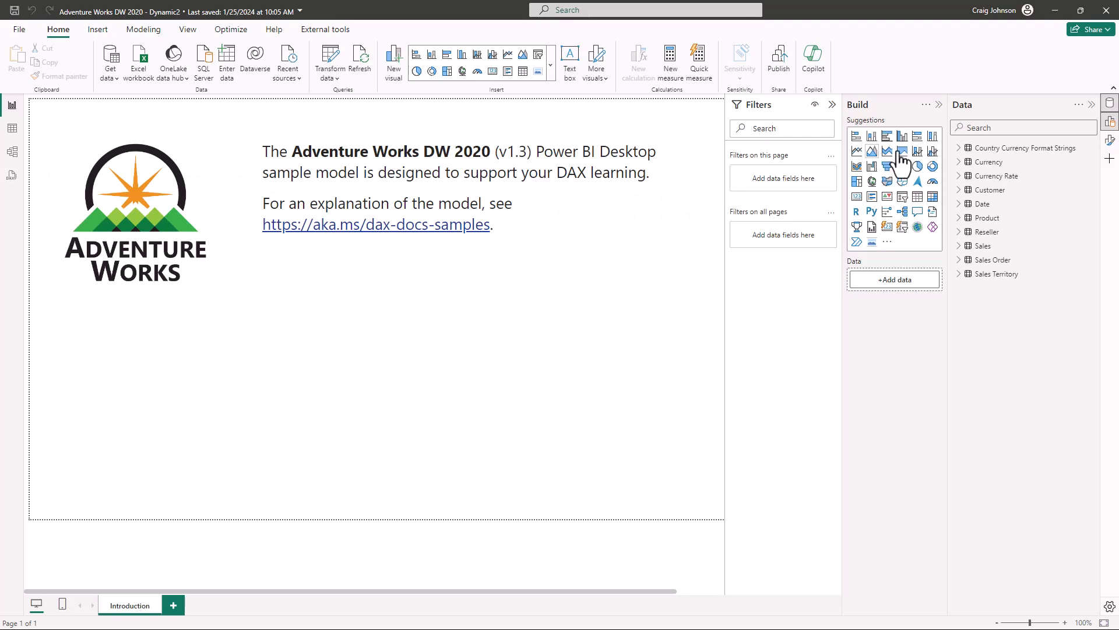
{"action": "left_click", "coordinate": [226, 68]}
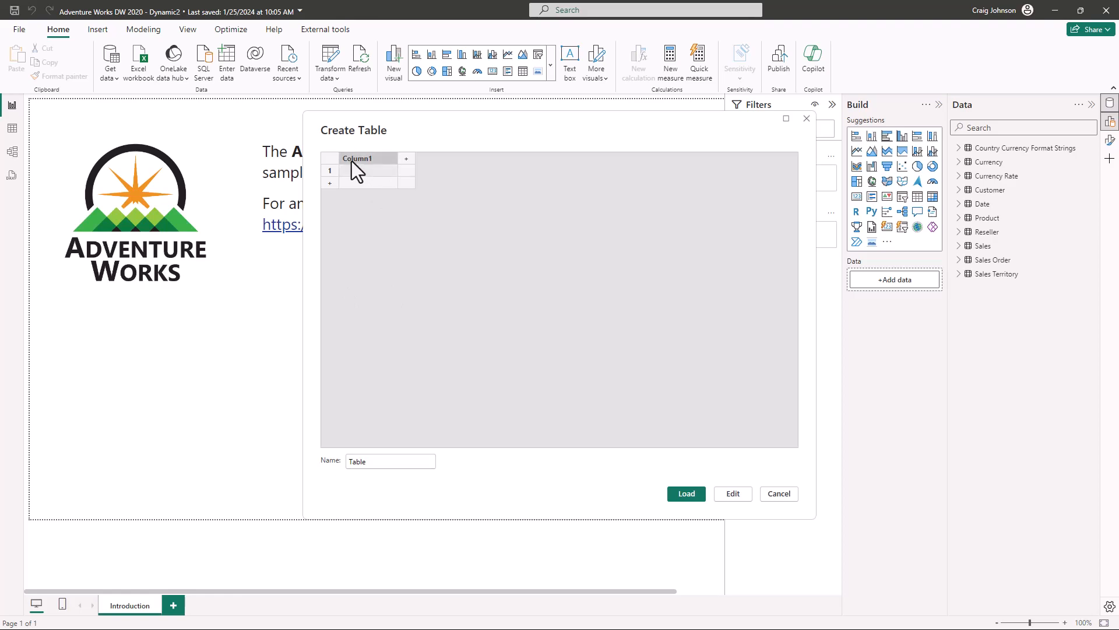
{"action": "key", "text": "ctrl+v"}
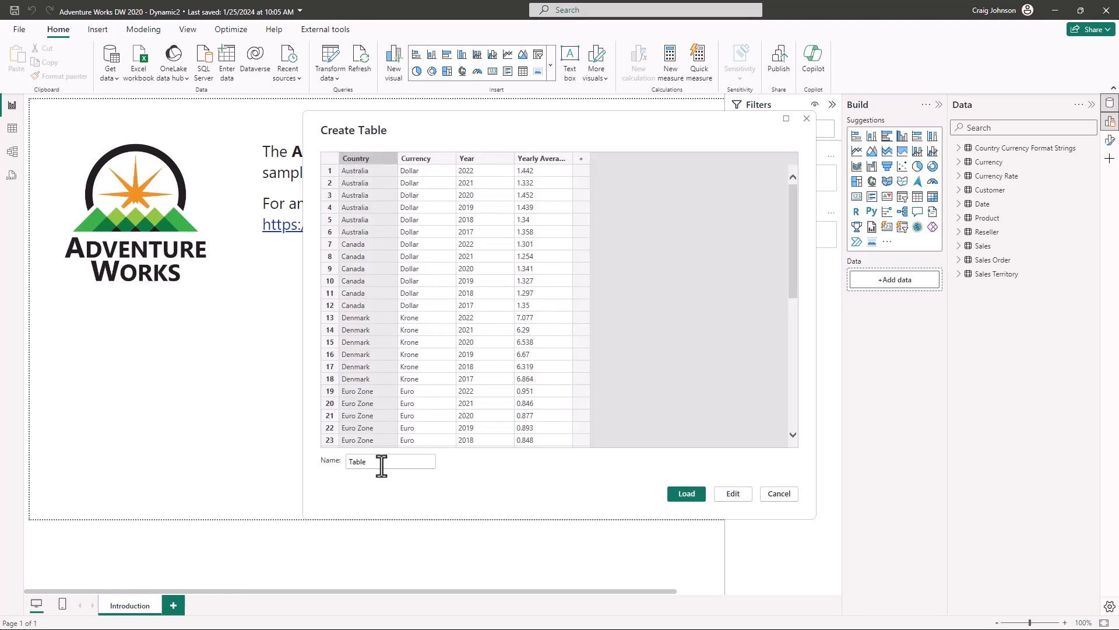
{"action": "left_click_drag", "start_coordinate": [379, 465], "coordinate": [332, 463]}
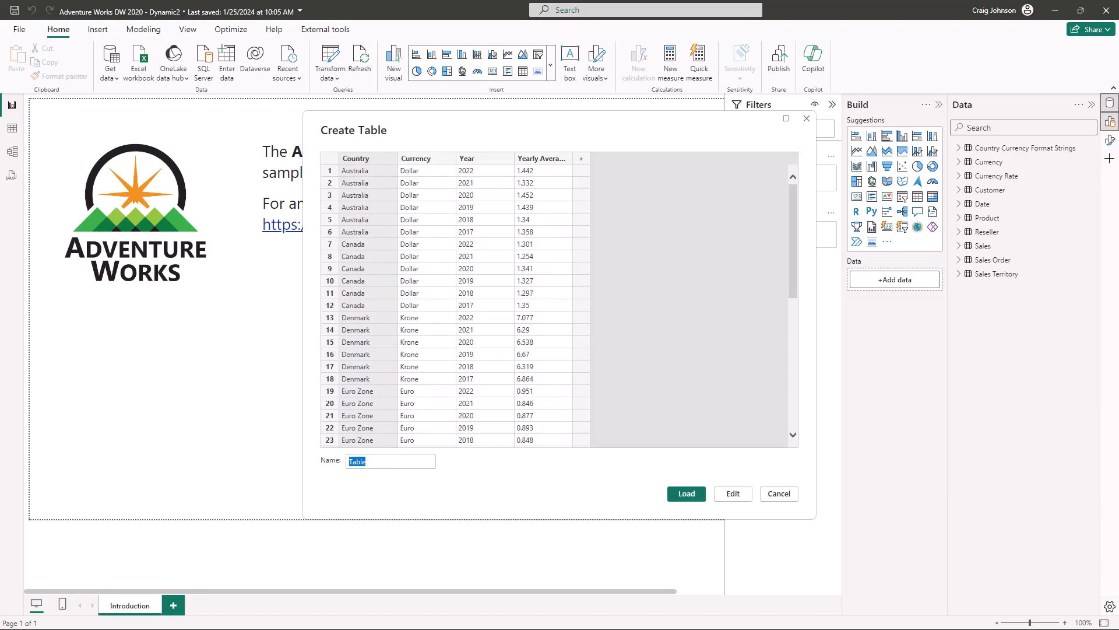
{"action": "type", "text": "Yearly Average Excha"}
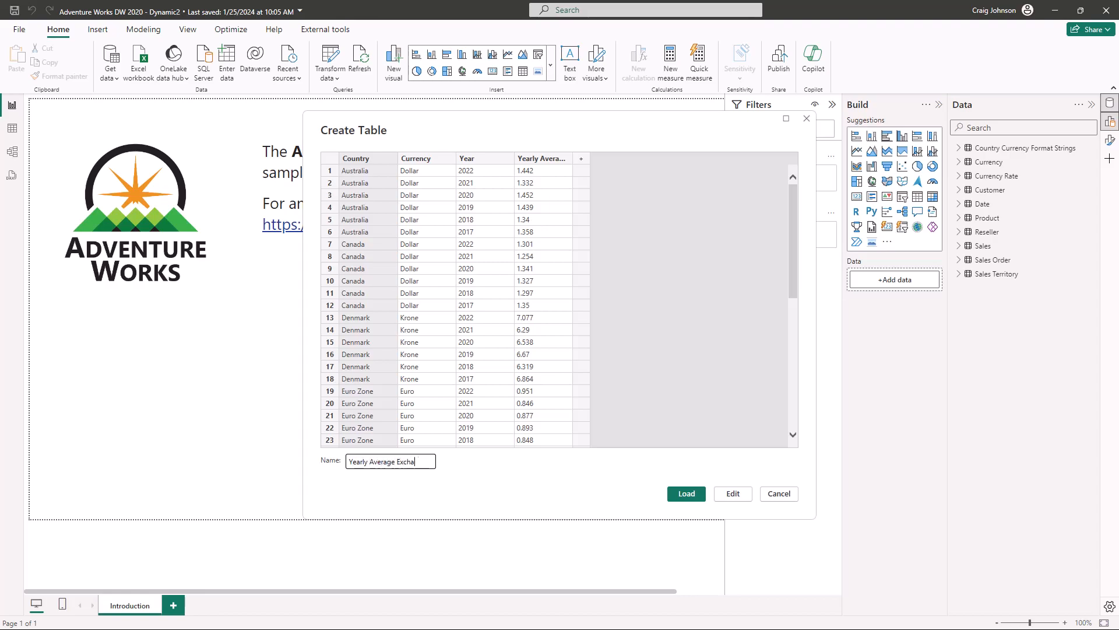
{"action": "type", "text": "nge Rates"}
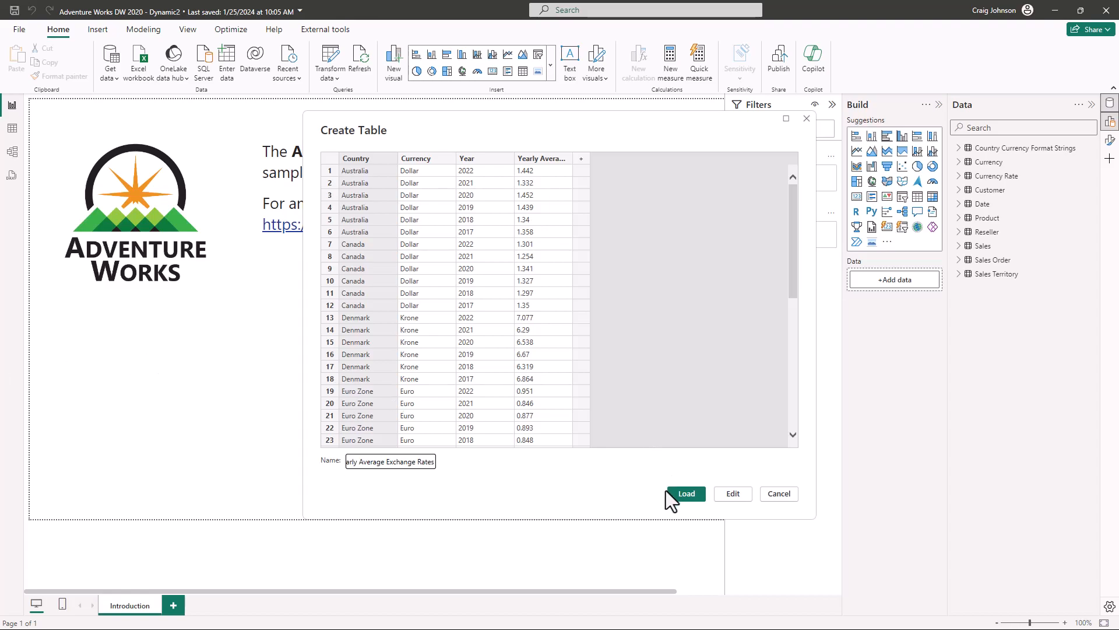
{"action": "left_click", "coordinate": [685, 494]}
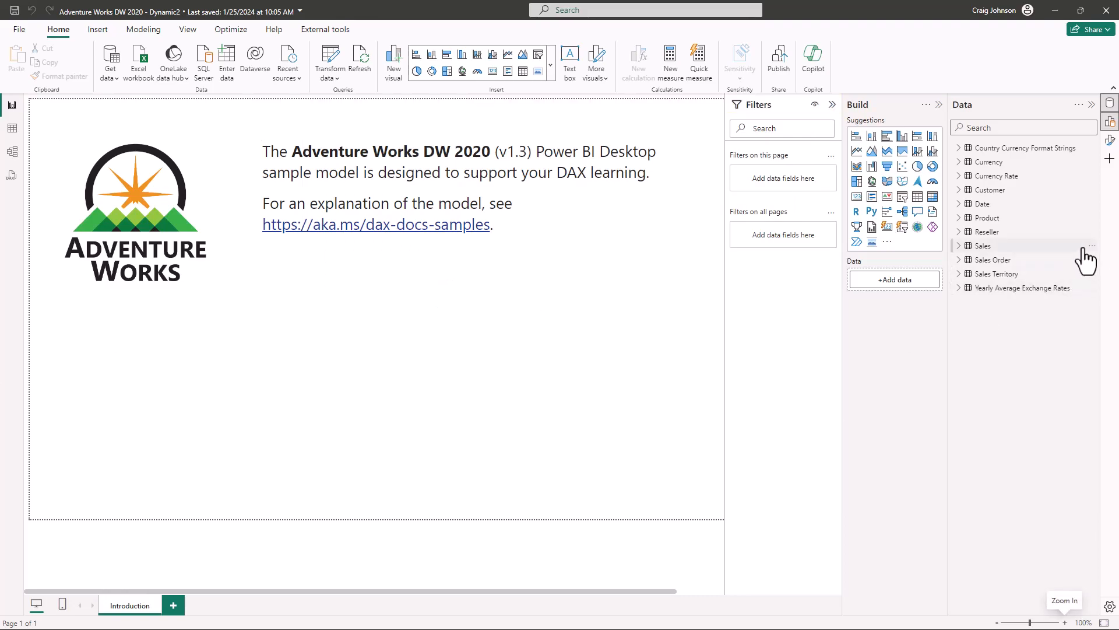
- Add the calculated column Year = YEAR('Date'[Date]) to the Date table and check it in the table's data
{"action": "mouse_move", "coordinate": [1072, 180]}
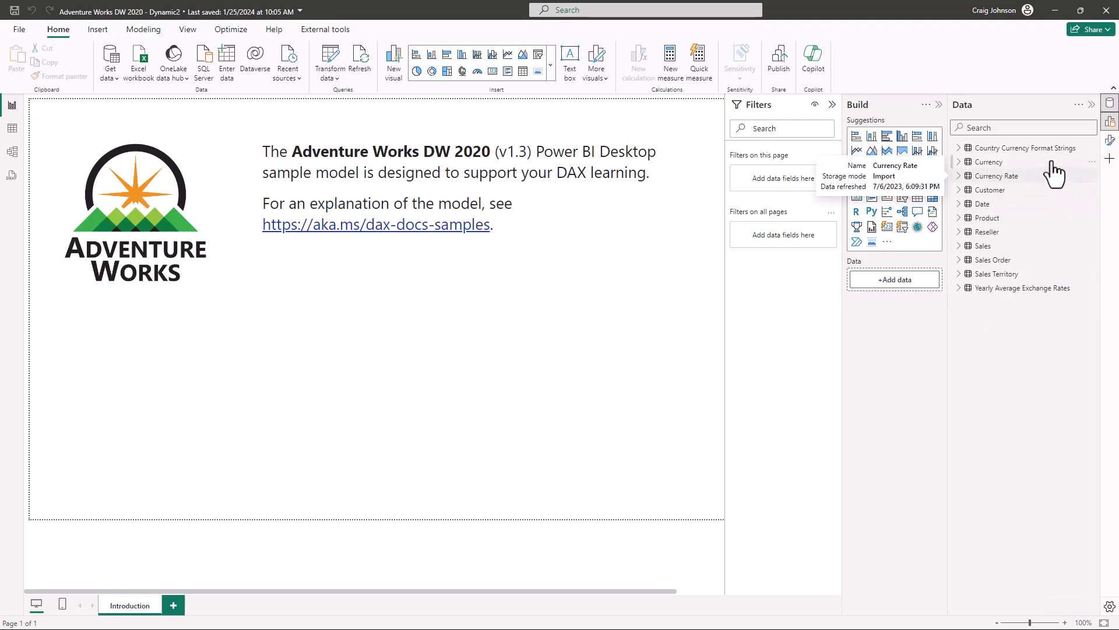
{"action": "mouse_move", "coordinate": [1037, 153]}
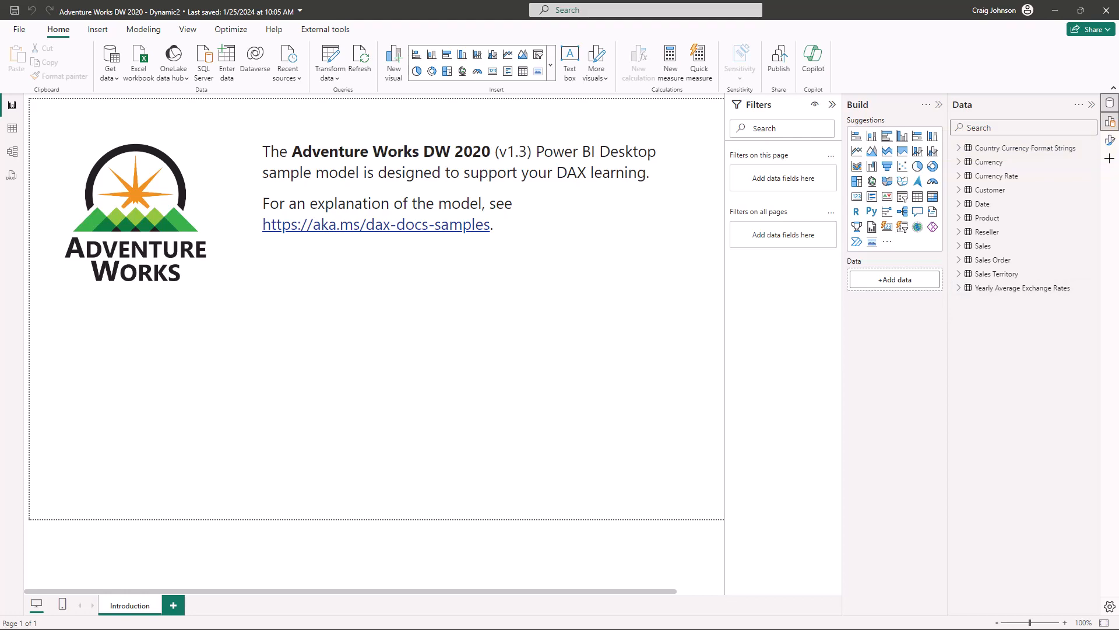
{"action": "left_click", "coordinate": [13, 153]}
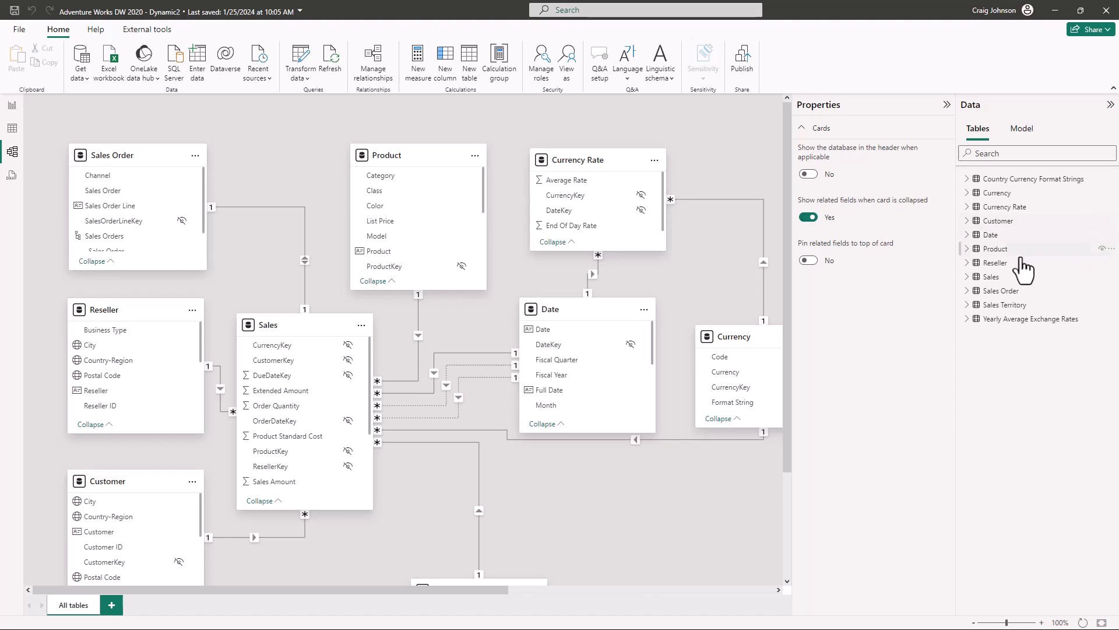
{"action": "left_click", "coordinate": [1004, 235]}
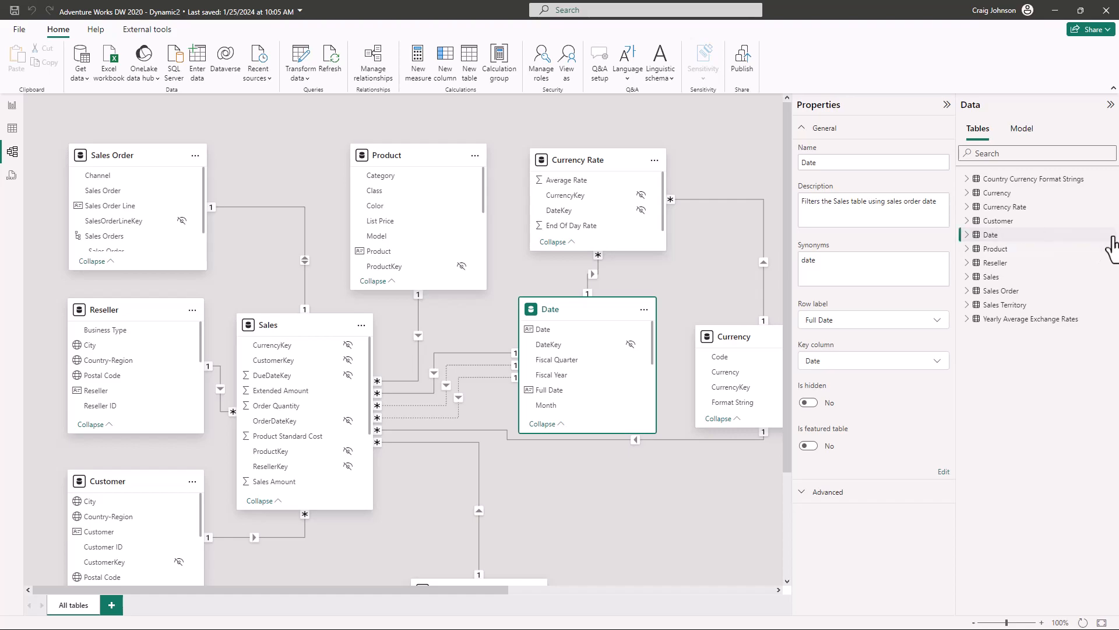
{"action": "left_click", "coordinate": [1112, 236]}
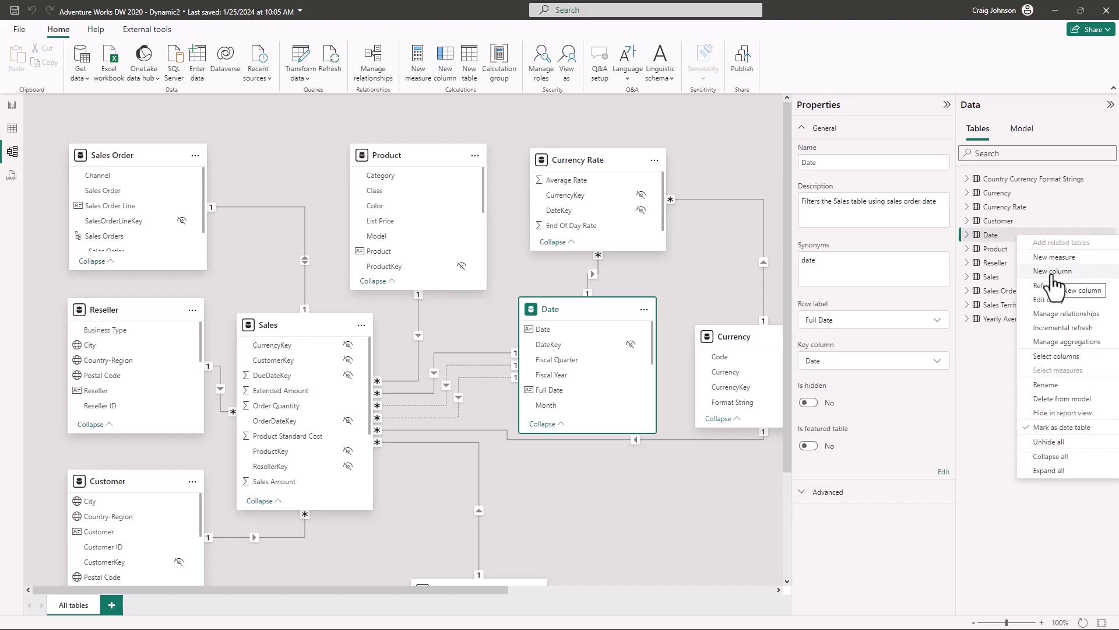
{"action": "left_click", "coordinate": [1054, 284]}
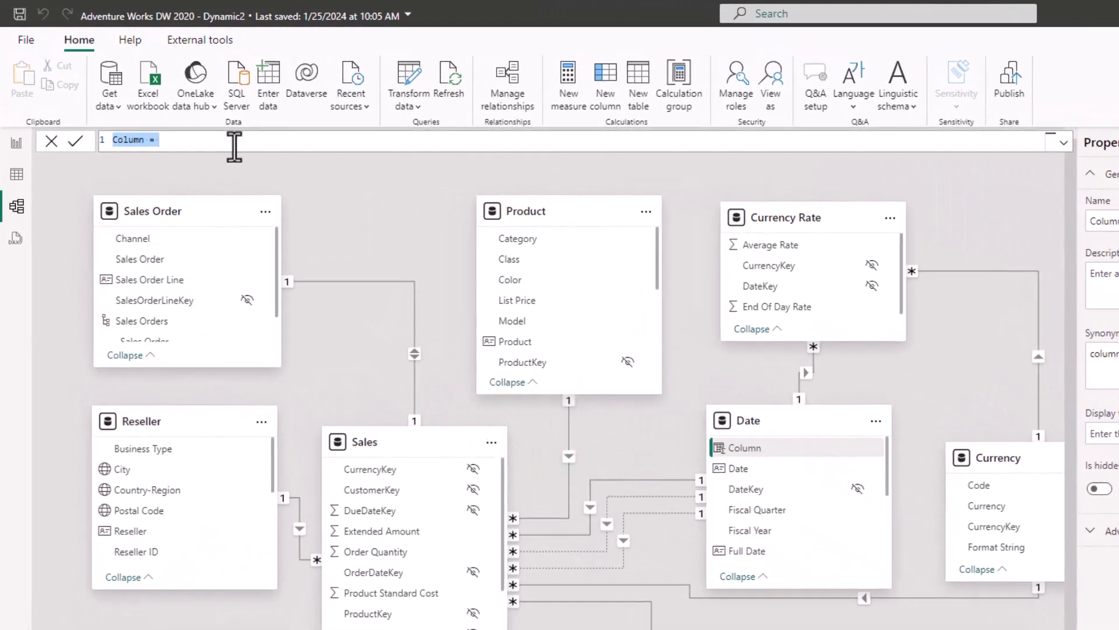
{"action": "type", "text": "Year = year"}
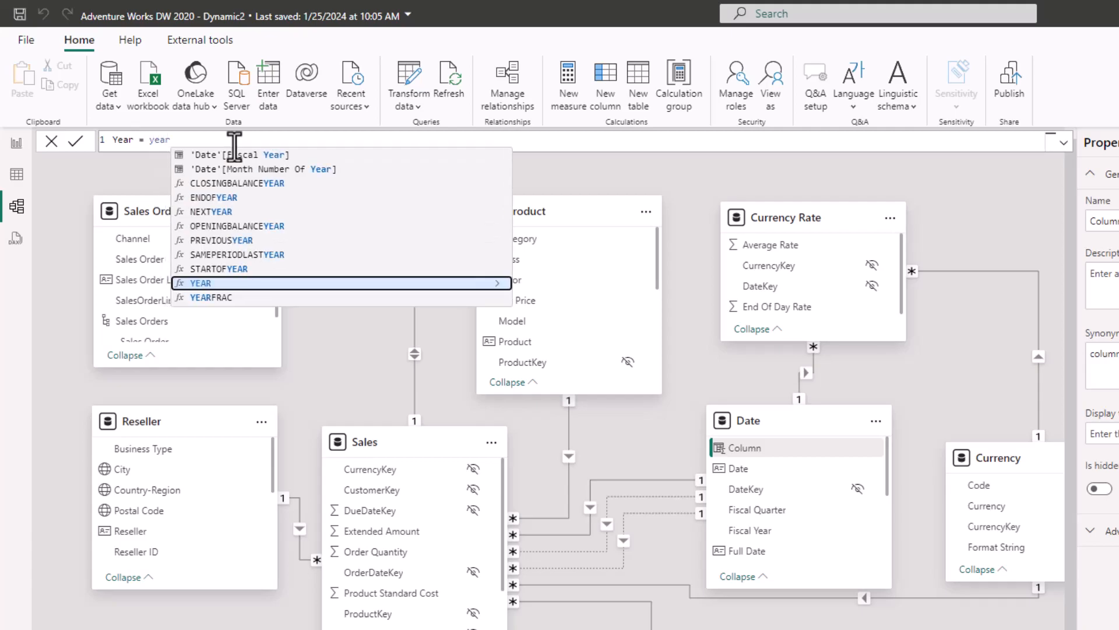
{"action": "key", "text": "Tab"}
{"action": "type", "text": "date"}
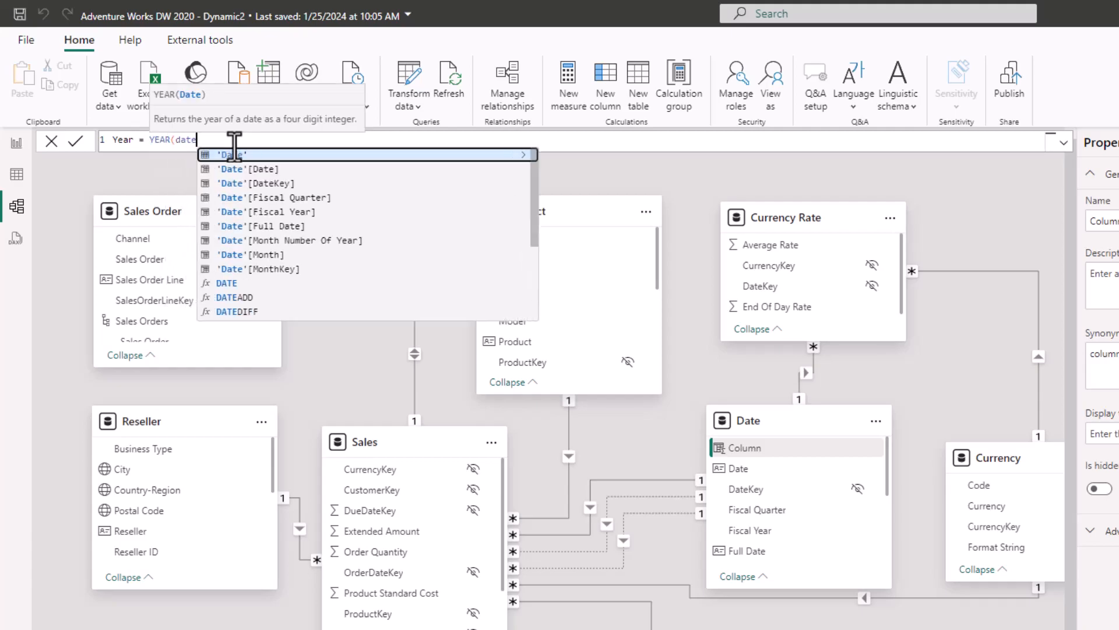
{"action": "key", "text": "Down"}
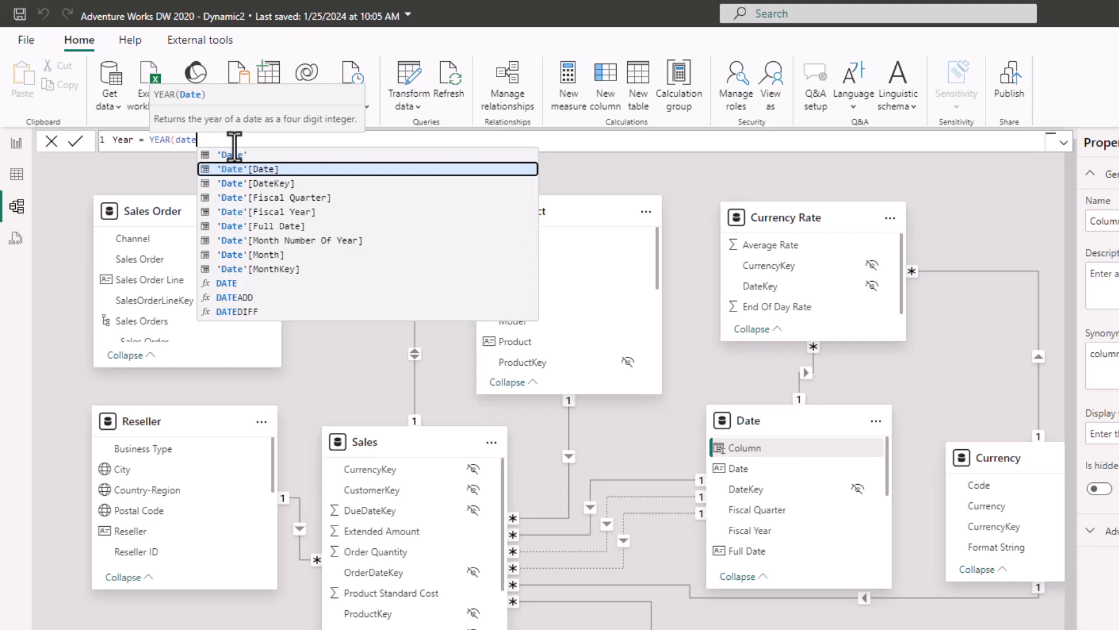
{"action": "key", "text": "Tab"}
{"action": "type", "text": ")"}
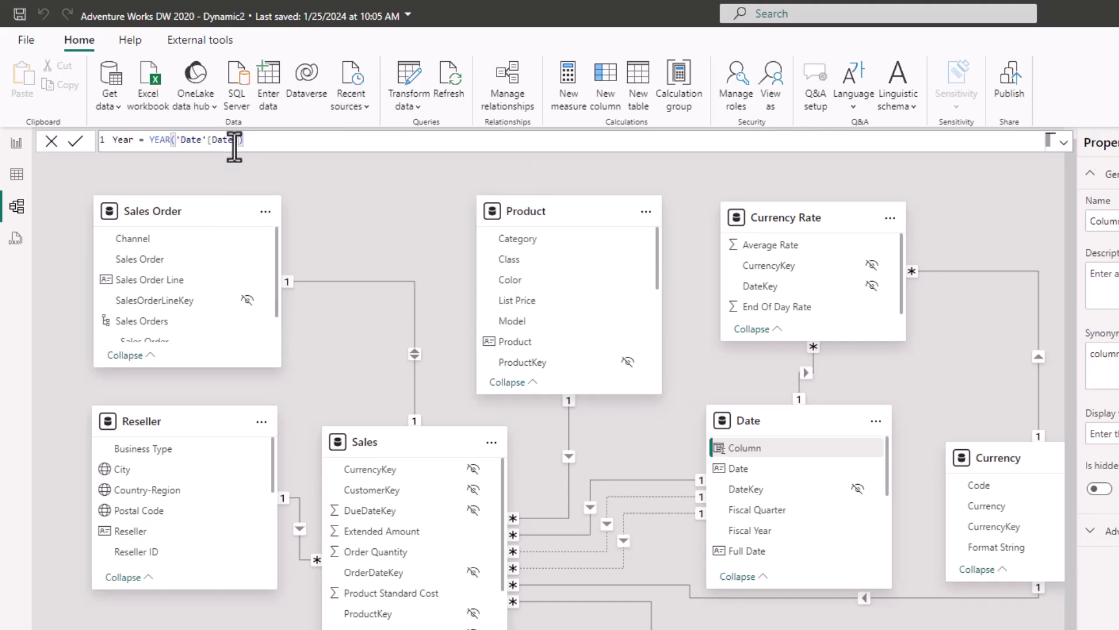
{"action": "key", "text": "Return"}
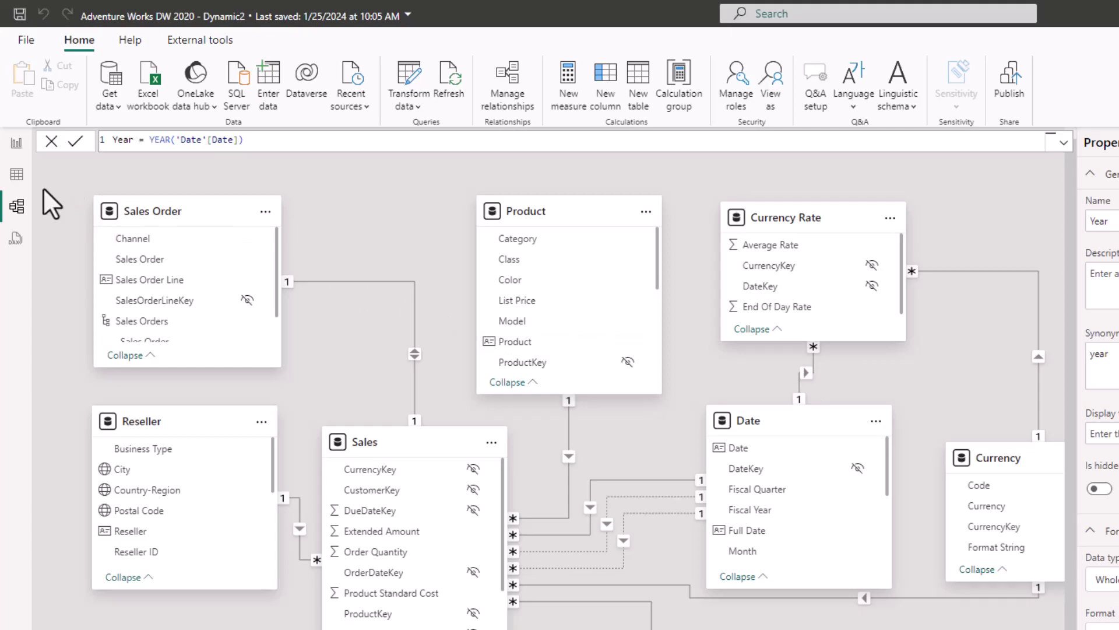
{"action": "left_click", "coordinate": [15, 176]}
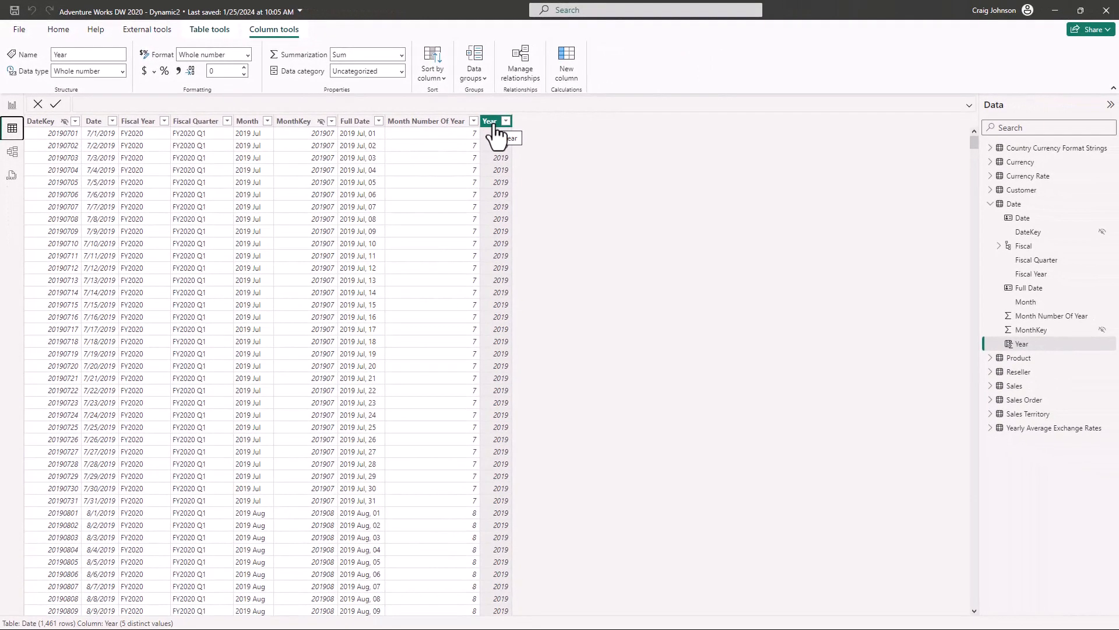
- In the model diagram, stack the Country Currency Format Strings table above the Yearly Average Exchange Rates table
{"action": "left_click", "coordinate": [12, 153]}
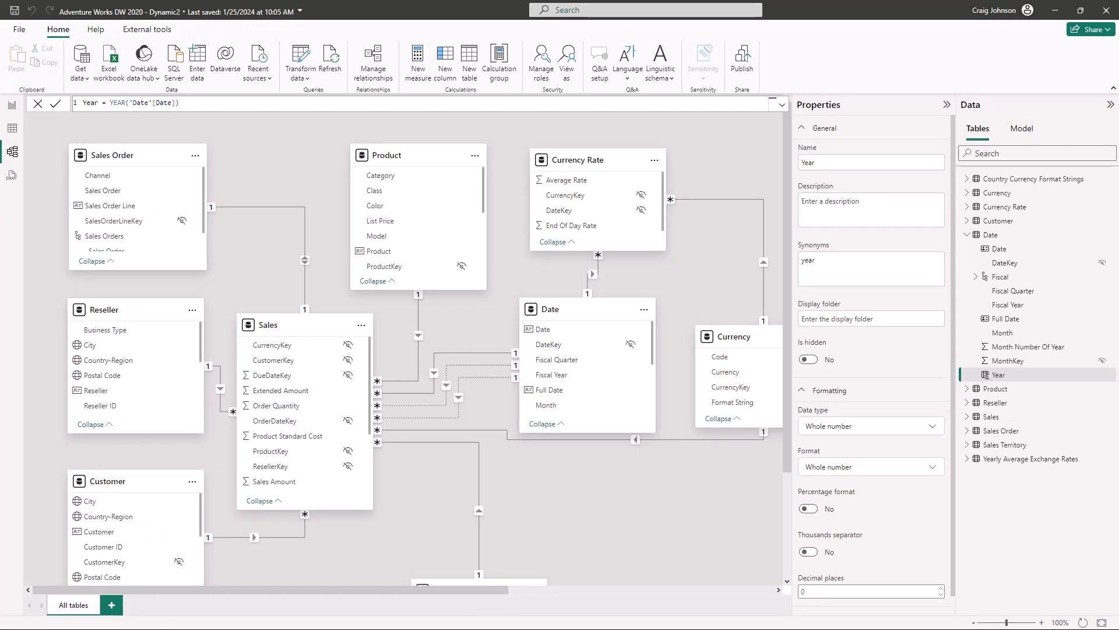
{"action": "left_click_drag", "start_coordinate": [438, 589], "coordinate": [714, 550]}
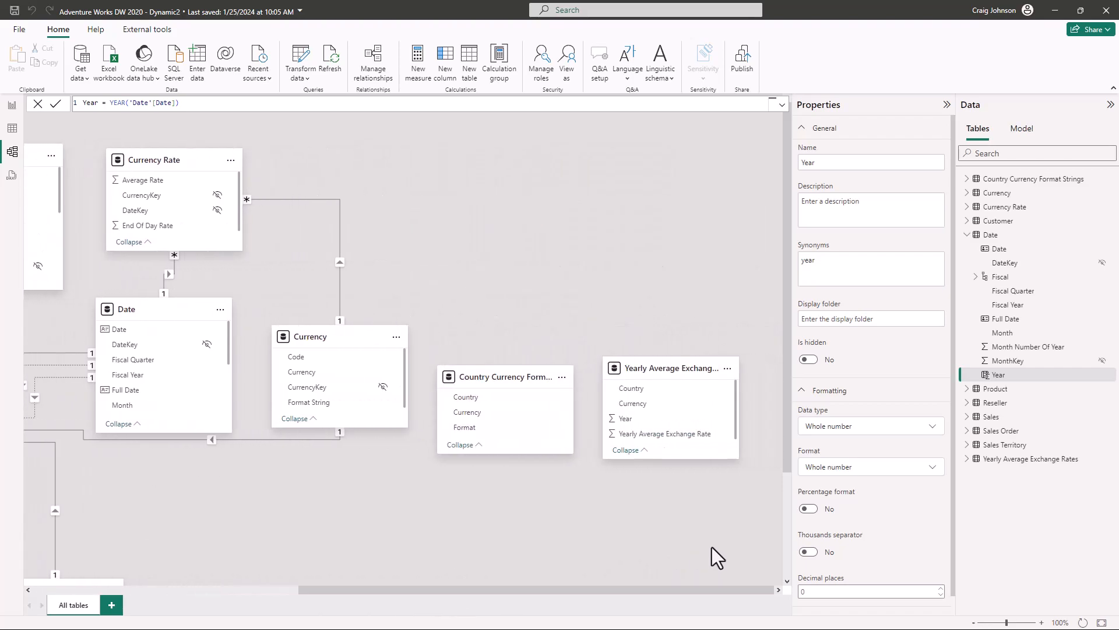
{"action": "left_click_drag", "start_coordinate": [499, 376], "coordinate": [544, 216]}
{"action": "mouse_move", "coordinate": [652, 367]}
{"action": "left_mouse_down"}
{"action": "mouse_move", "coordinate": [573, 367]}
{"action": "mouse_move", "coordinate": [655, 356]}
{"action": "left_mouse_up"}
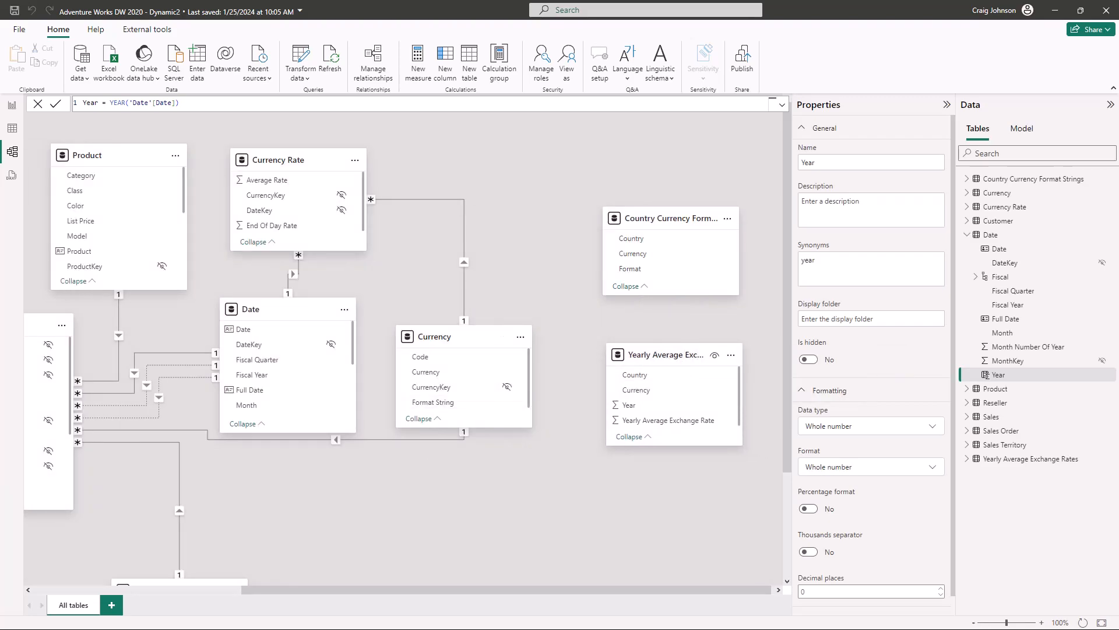
- Relate Country in Country Currency Format Strings to Country in Yearly Average Exchange Rates and move the latter table slightly lower
{"action": "left_click", "coordinate": [664, 218]}
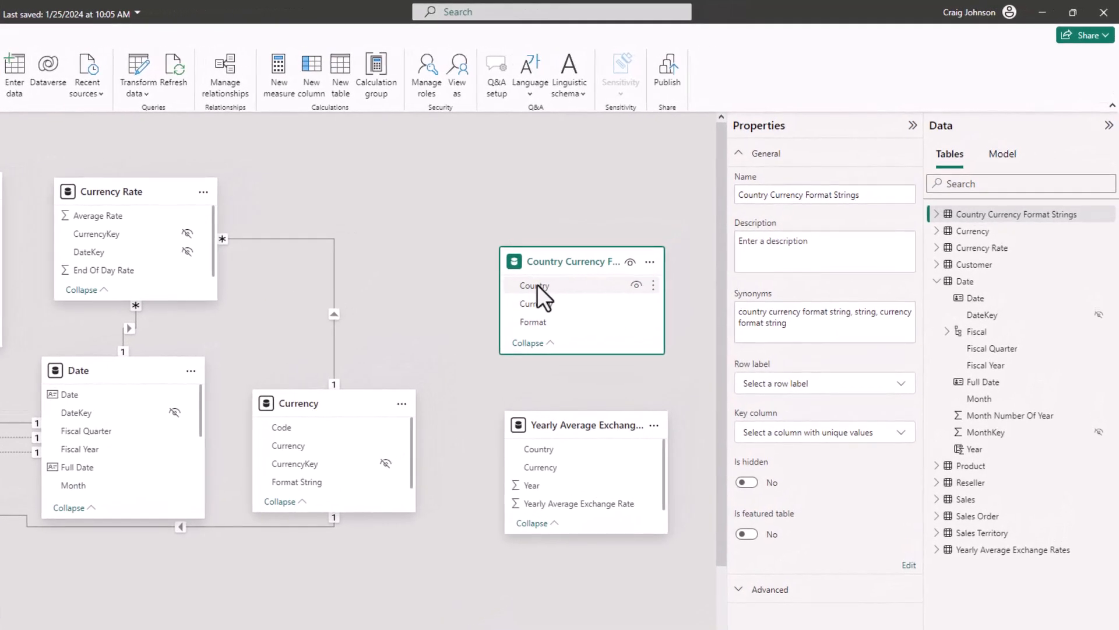
{"action": "left_click_drag", "start_coordinate": [537, 284], "coordinate": [545, 447]}
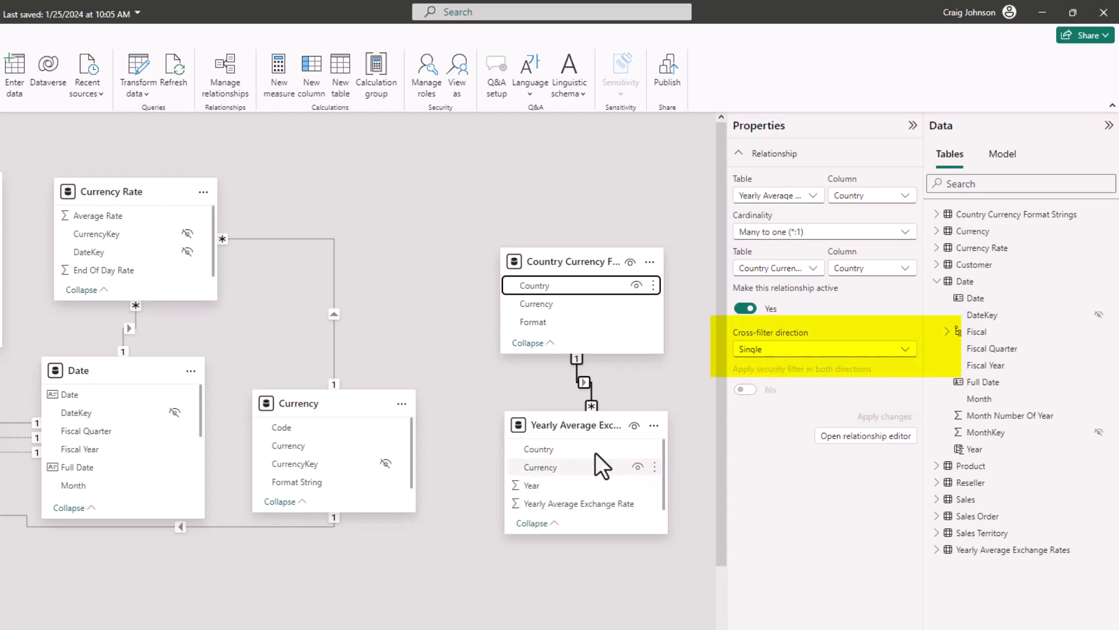
{"action": "left_click_drag", "start_coordinate": [570, 417], "coordinate": [572, 450]}
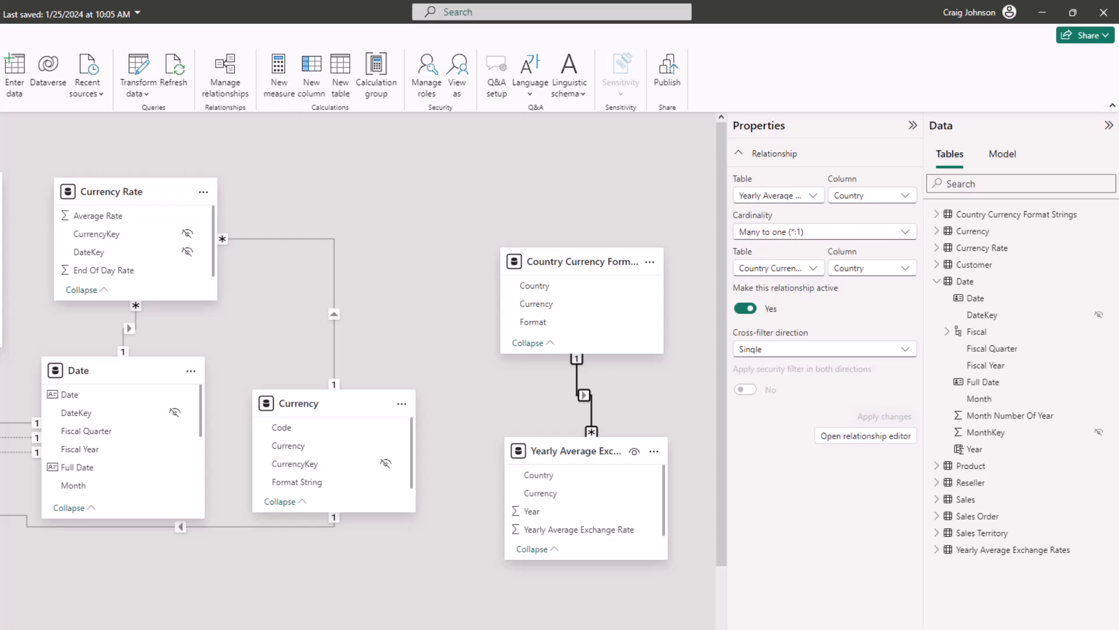
- Create a many-to-many relationship between Year in Yearly Average Exchange Rates and Year in Date, with single cross-filtering where Yearly Average Exchange Rates filters Date
{"action": "scroll", "coordinate": [594, 328], "scroll_direction": "down", "scroll_amount": 3}
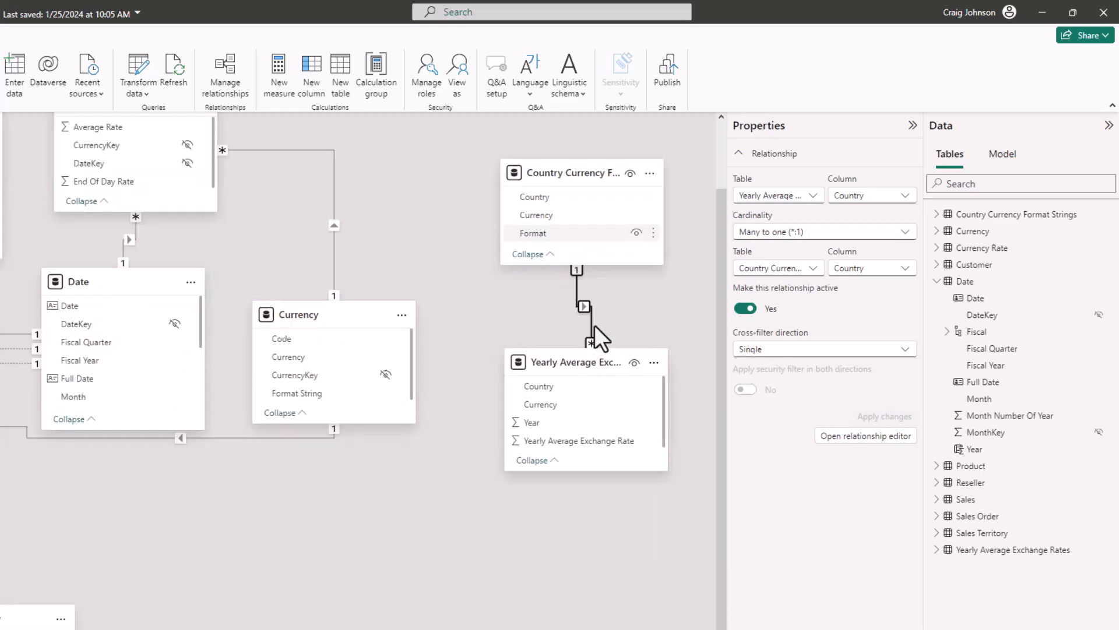
{"action": "scroll", "coordinate": [594, 326], "scroll_direction": "up", "scroll_amount": 2}
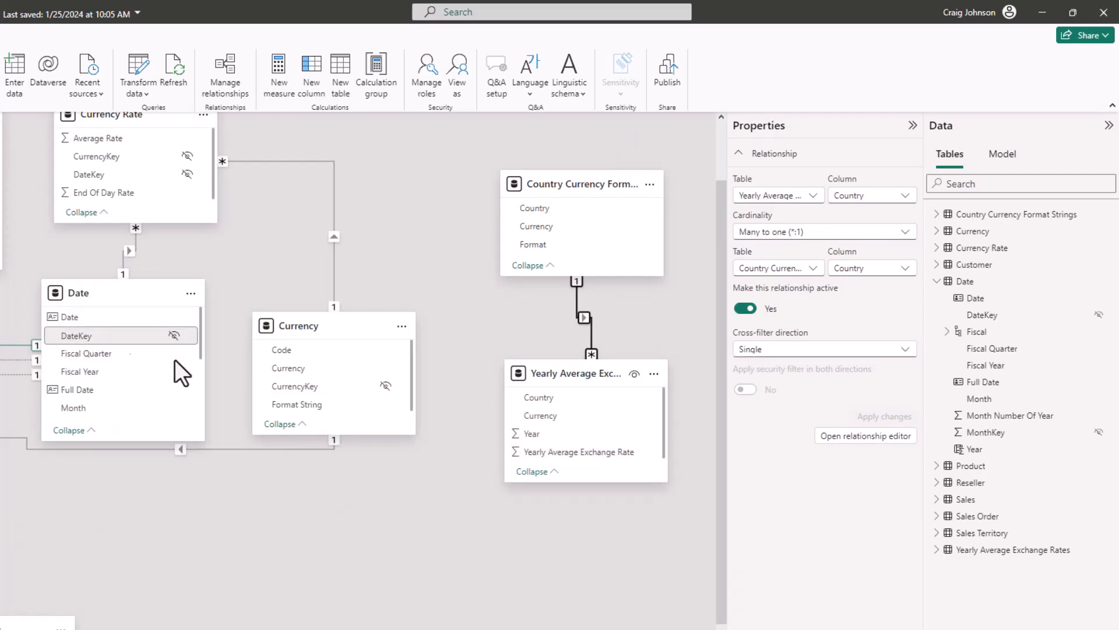
{"action": "left_click", "coordinate": [566, 377]}
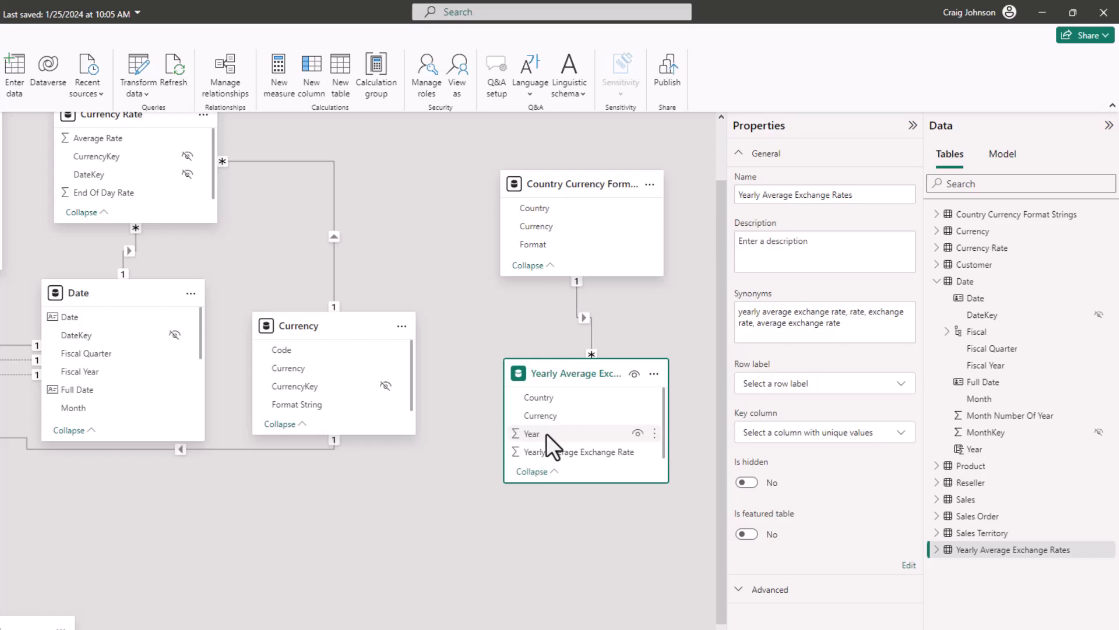
{"action": "scroll", "coordinate": [184, 383], "scroll_direction": "down", "scroll_amount": 4}
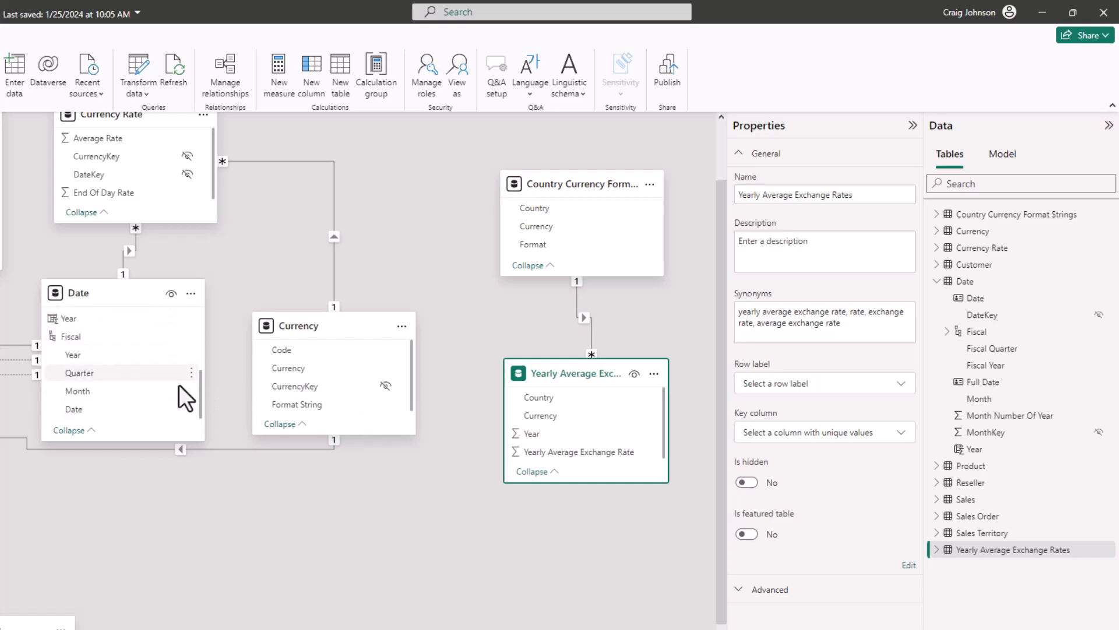
{"action": "scroll", "coordinate": [179, 383], "scroll_direction": "up", "scroll_amount": 2}
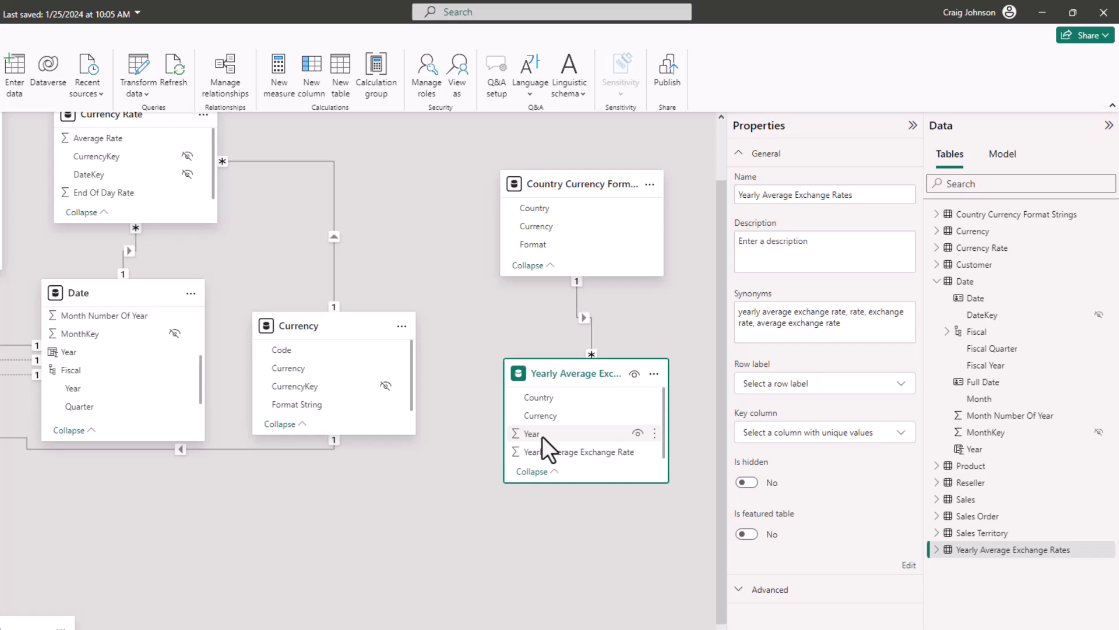
{"action": "left_click_drag", "start_coordinate": [542, 436], "coordinate": [77, 356]}
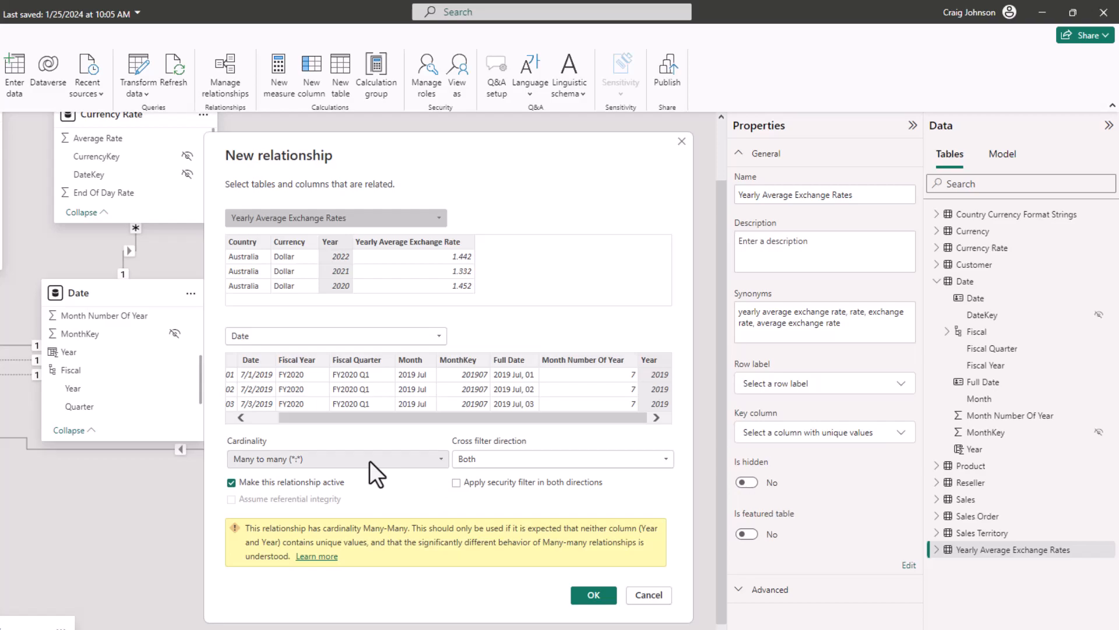
{"action": "left_click", "coordinate": [665, 457]}
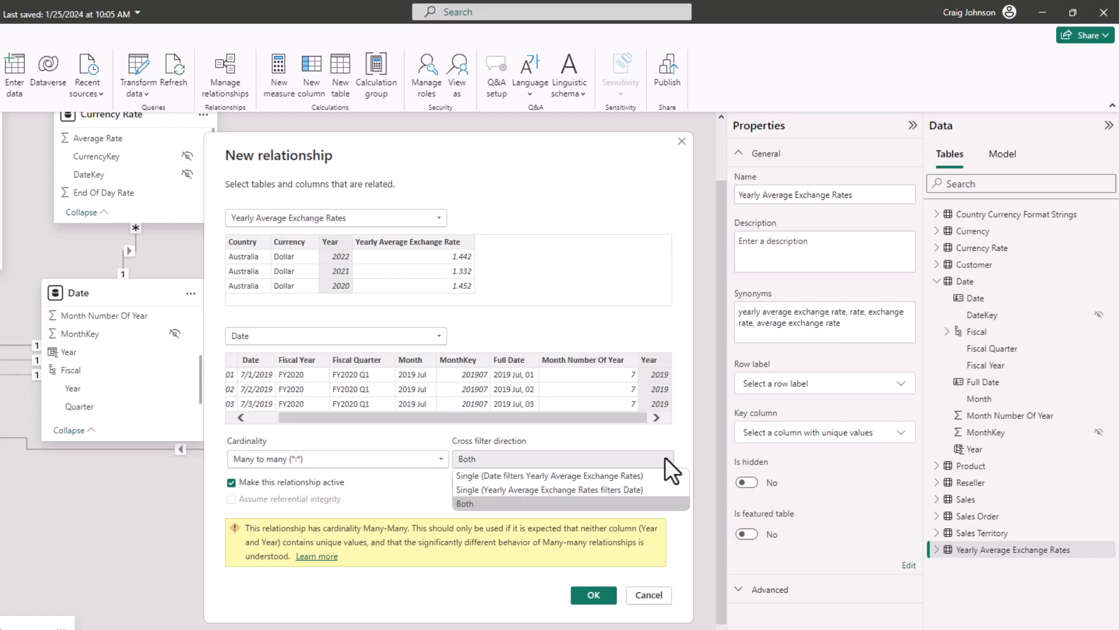
{"action": "left_click", "coordinate": [517, 489]}
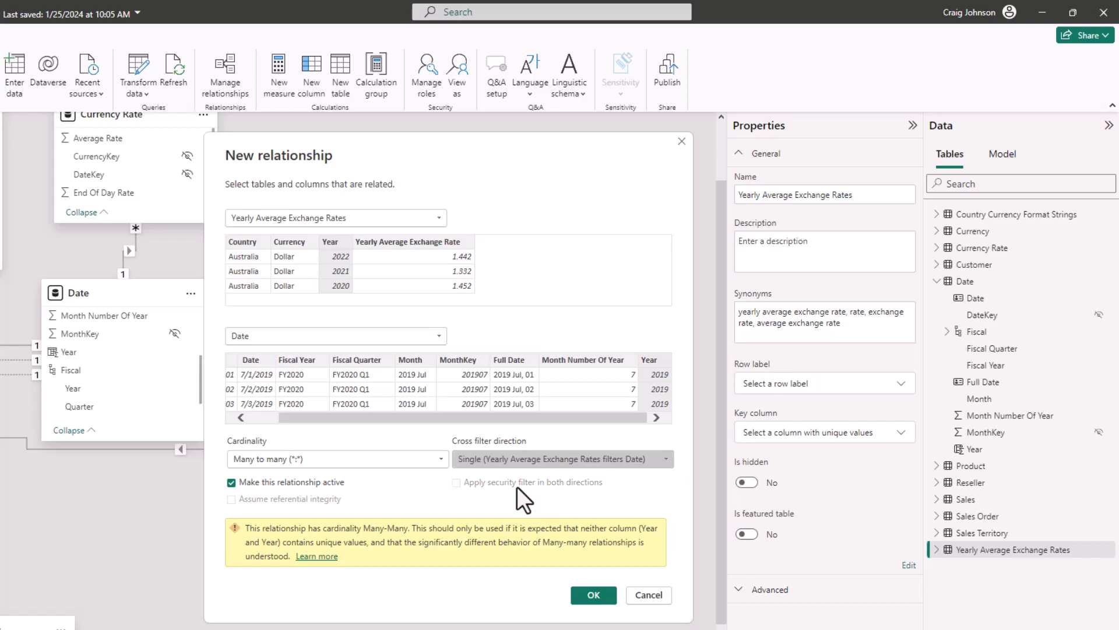
{"action": "left_click", "coordinate": [587, 595]}
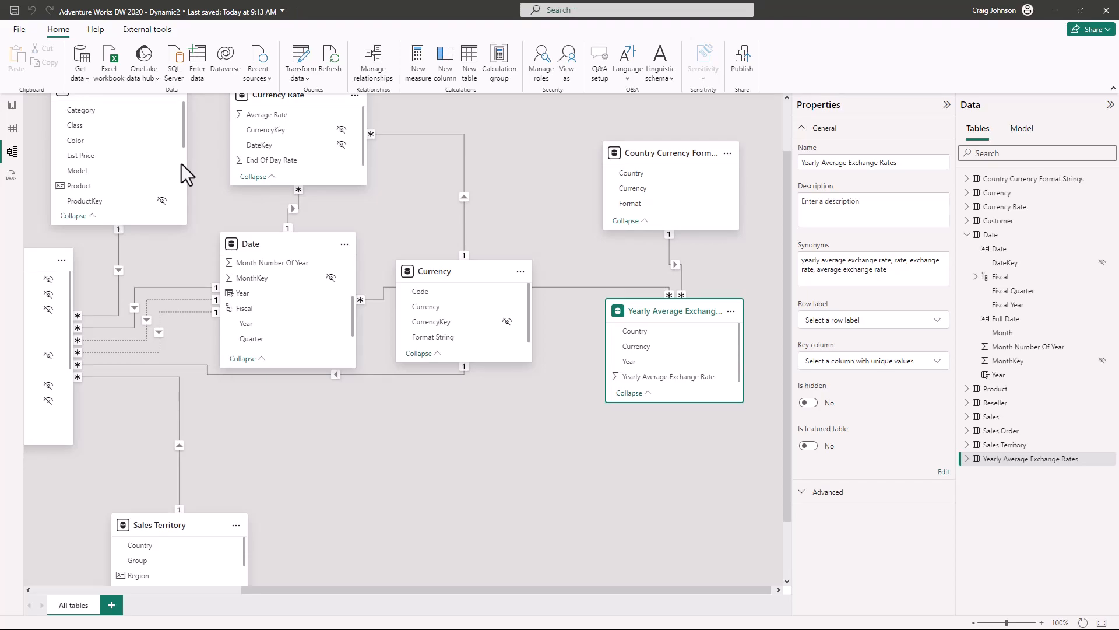
- Add a new page to the report and rename it Currency Dynamic
{"action": "left_click", "coordinate": [13, 106]}
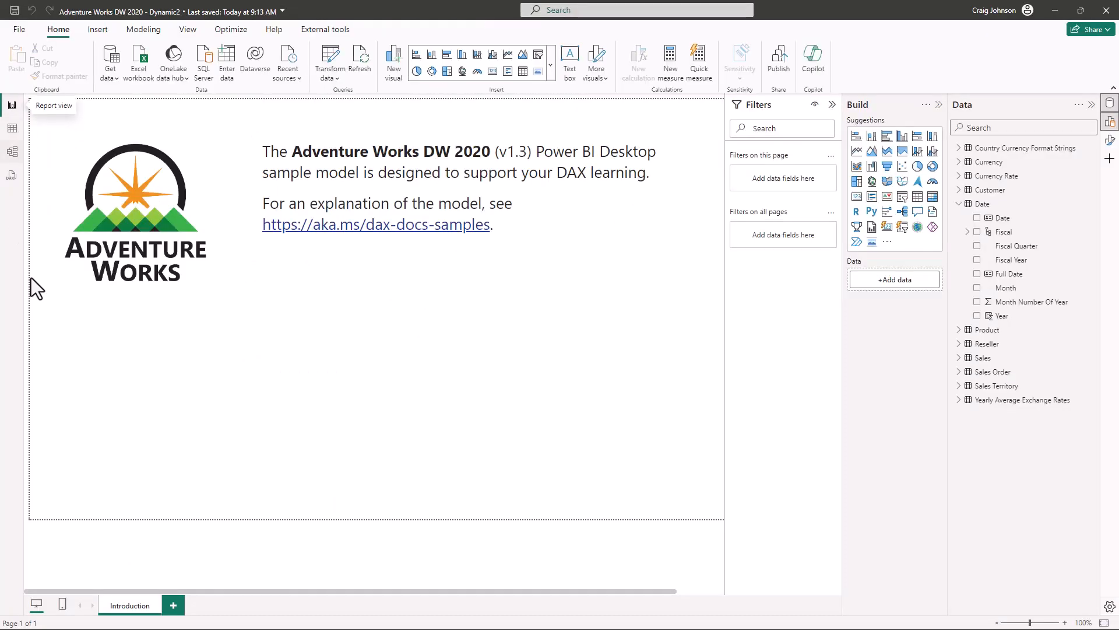
{"action": "left_click", "coordinate": [173, 607]}
{"action": "right_click", "coordinate": [177, 606]}
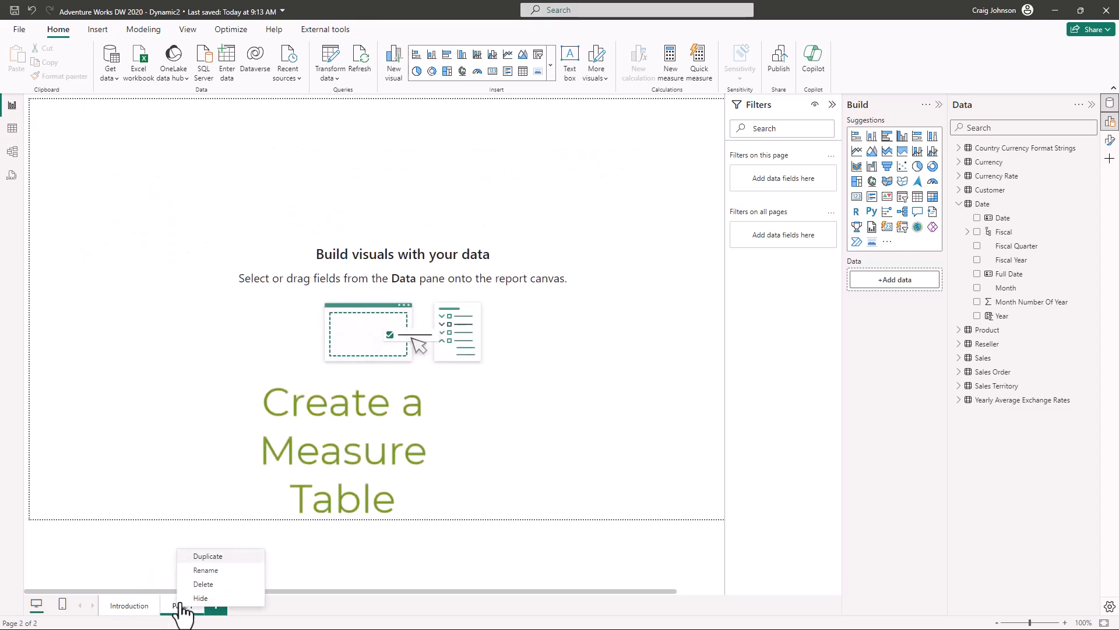
{"action": "left_click", "coordinate": [205, 570]}
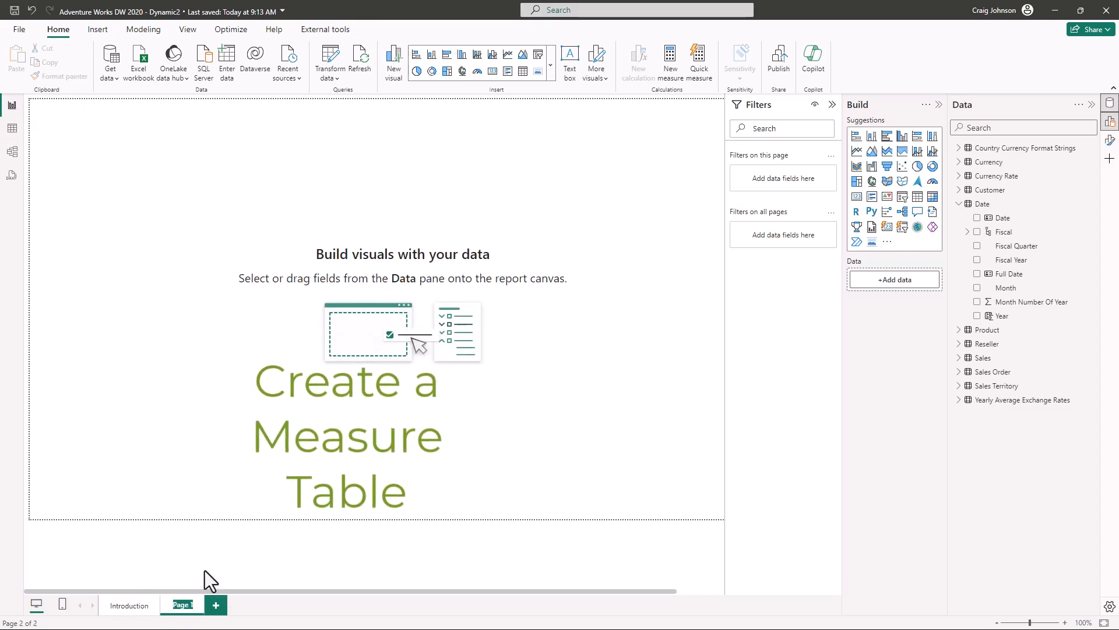
{"action": "type", "text": "Currency Dyna"}
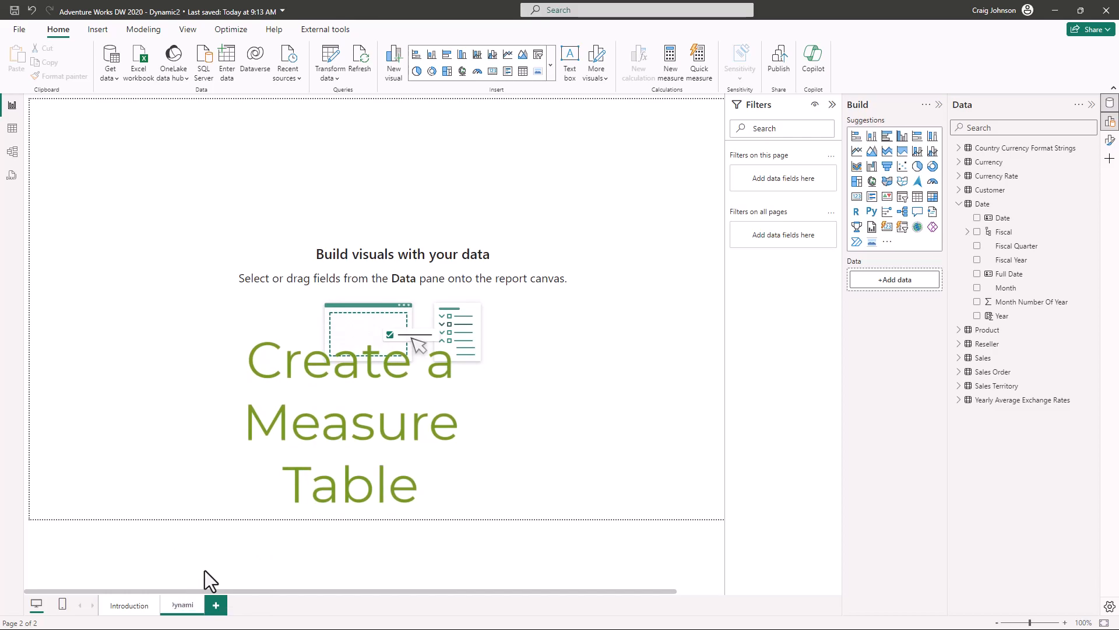
{"action": "type", "text": "mic"}
{"action": "key", "text": "Return"}
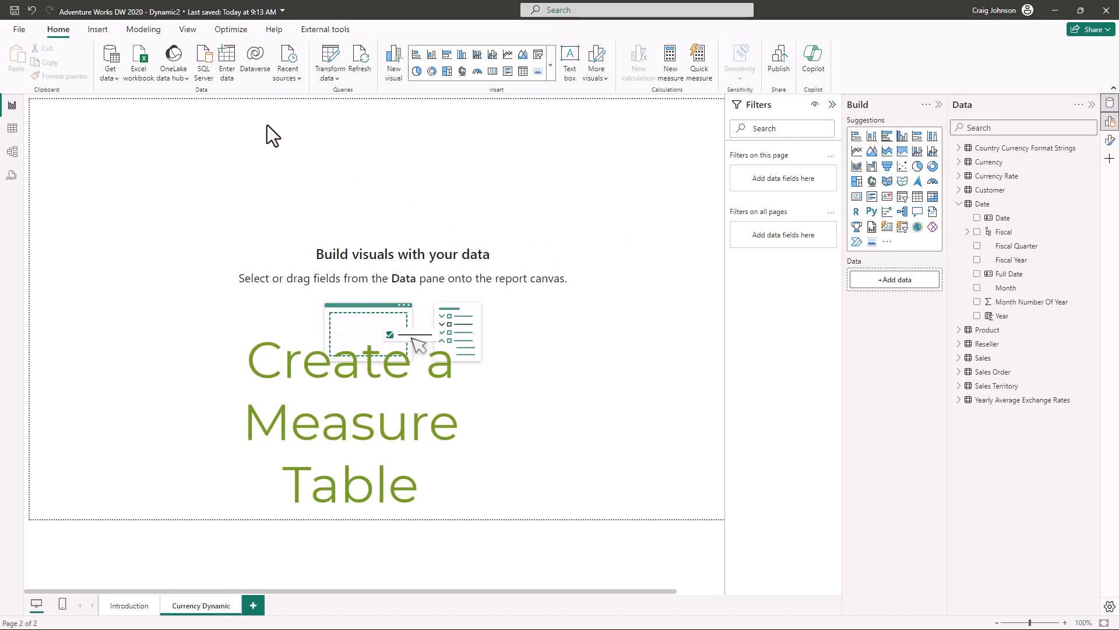
- Create and load an empty table named _Measures to hold the measures
{"action": "left_click", "coordinate": [229, 68]}
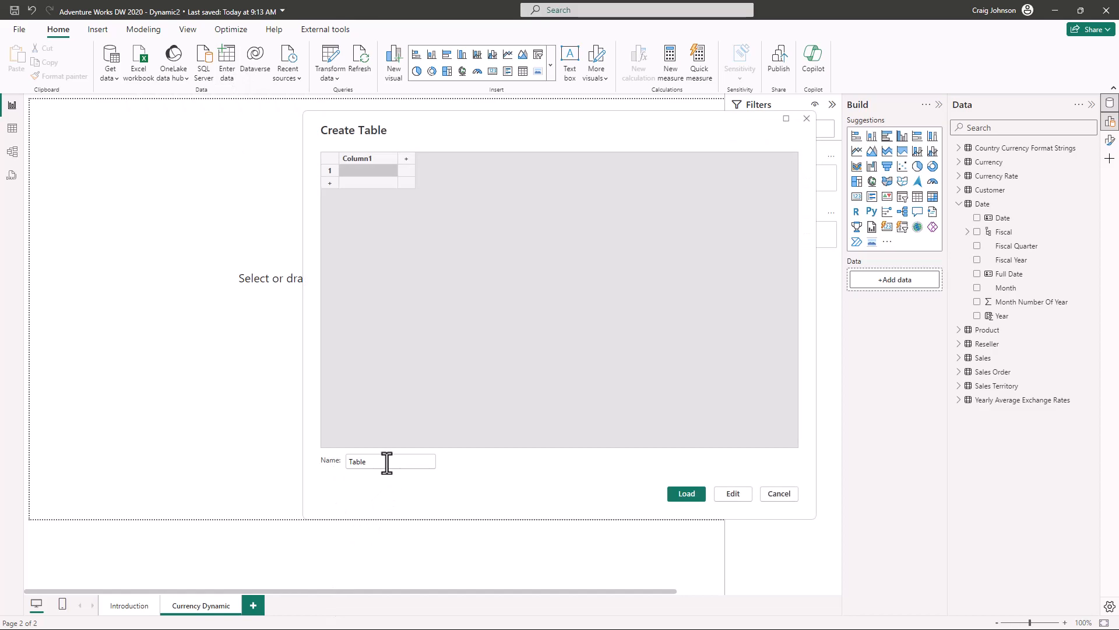
{"action": "double_click", "coordinate": [386, 462]}
{"action": "key", "text": "BackSpace"}
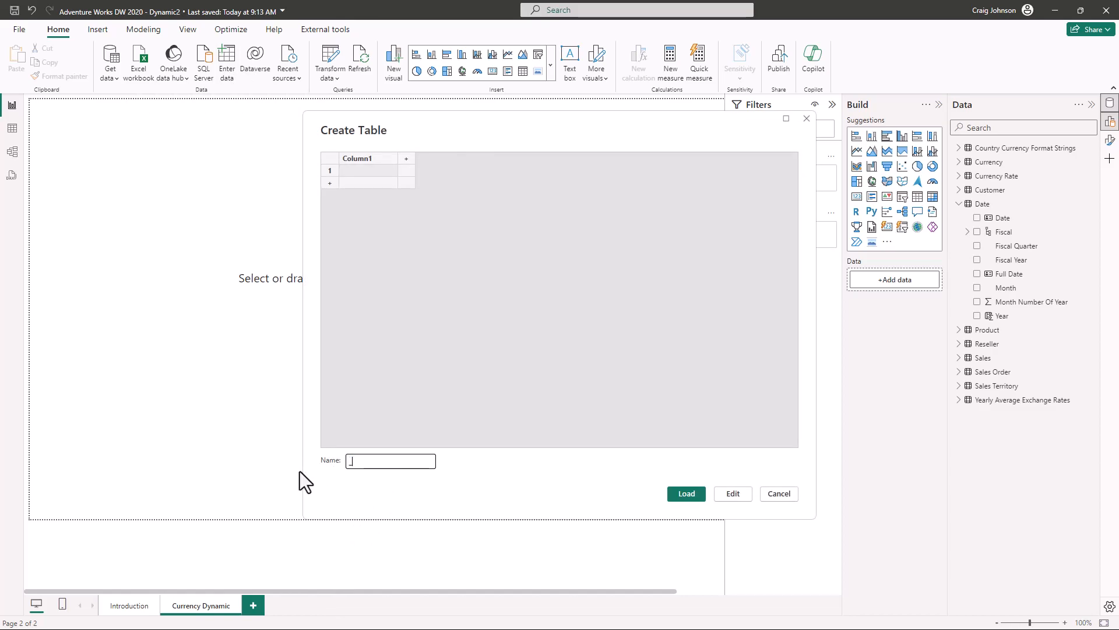
{"action": "type", "text": "_Measures"}
{"action": "key", "text": "Return"}
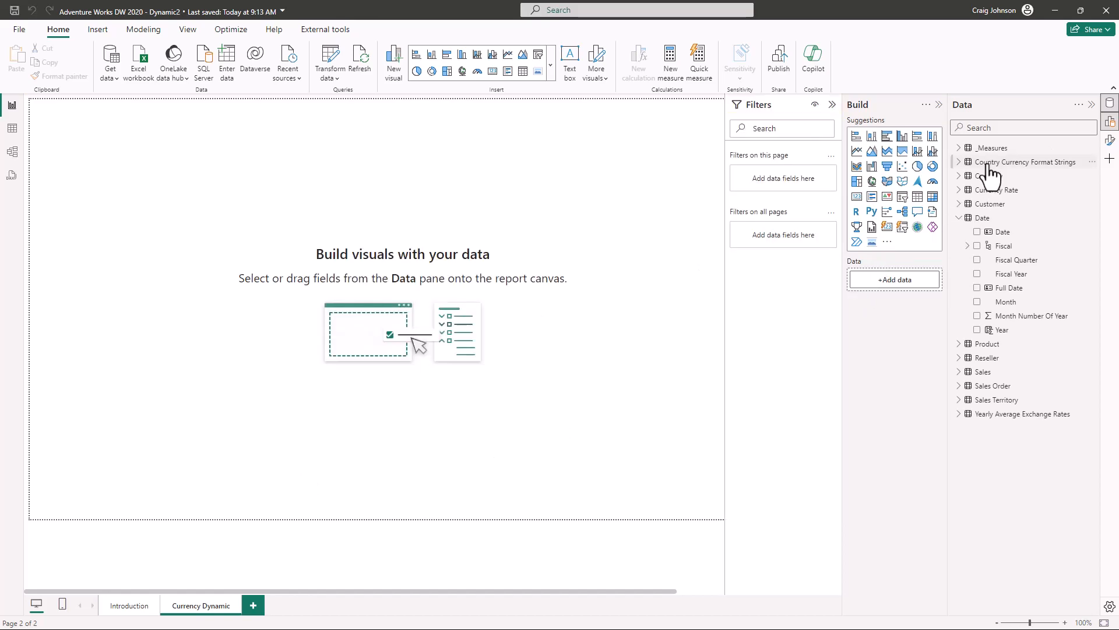
- Create the measure Sales Amount = SUM(Sales[Sales Amount]) in the _Measures table
{"action": "left_click", "coordinate": [960, 149]}
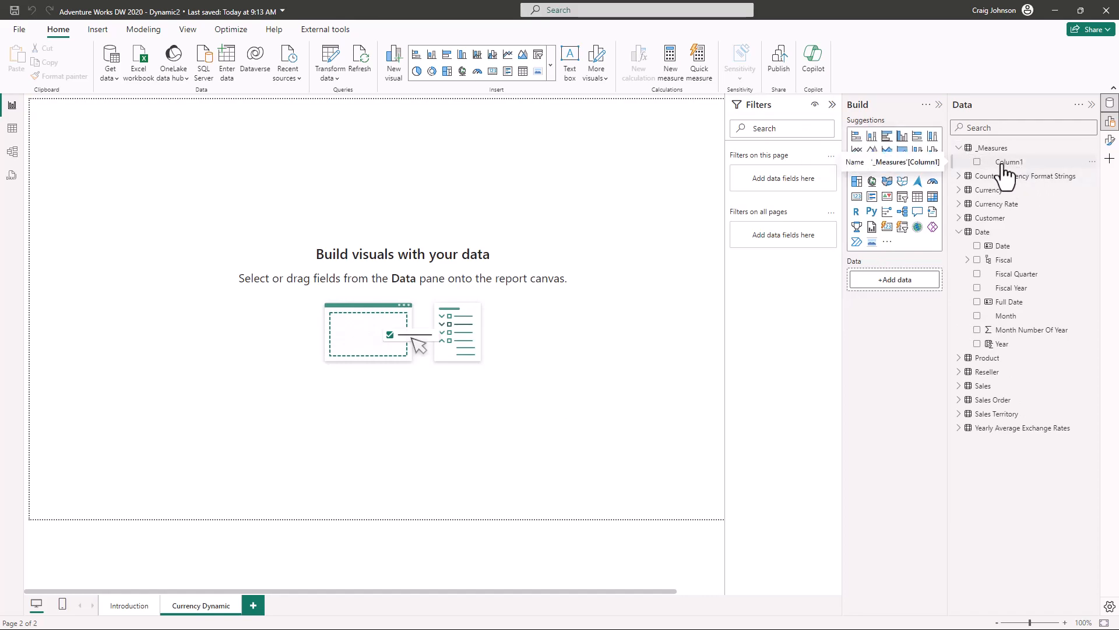
{"action": "left_click", "coordinate": [1004, 169]}
{"action": "left_click", "coordinate": [1092, 149]}
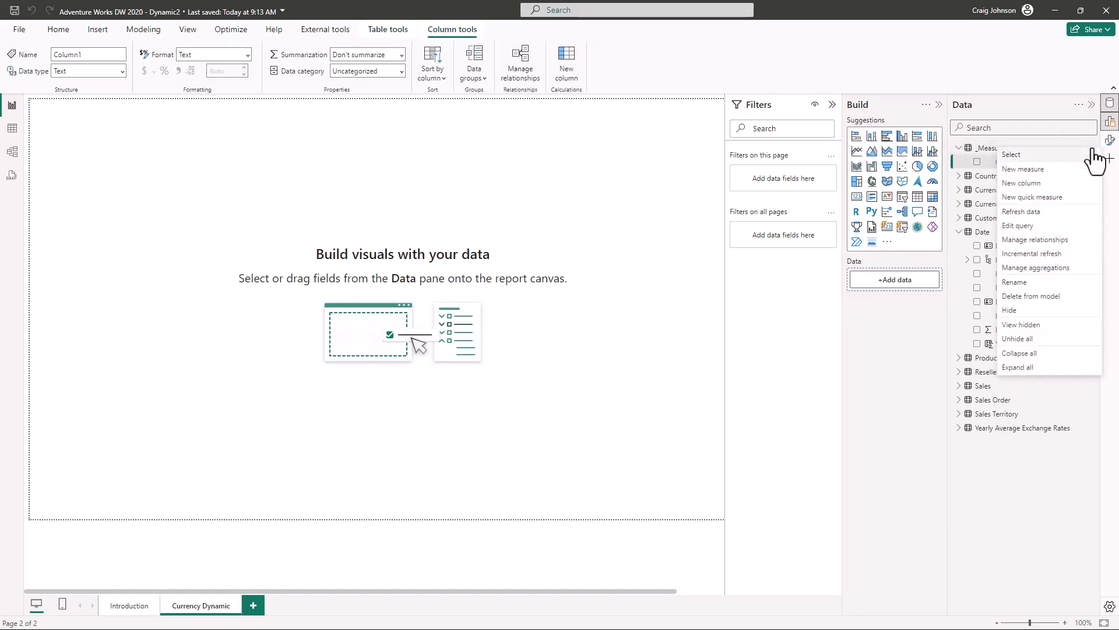
{"action": "left_click", "coordinate": [1018, 170]}
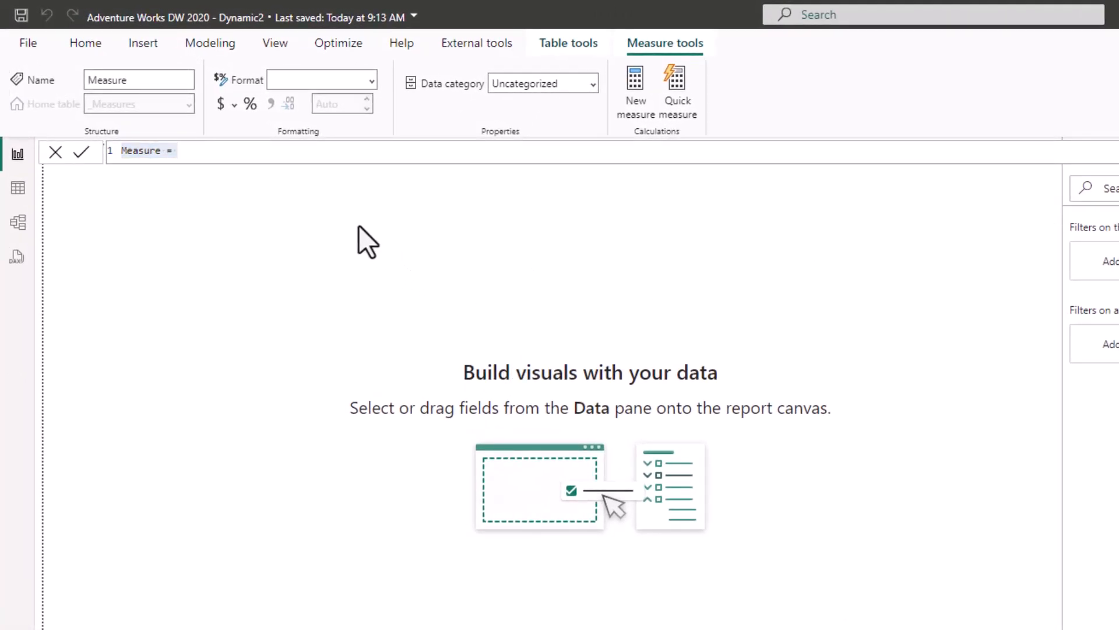
{"action": "left_click", "coordinate": [202, 153]}
{"action": "left_click_drag", "start_coordinate": [176, 157], "coordinate": [75, 157]}
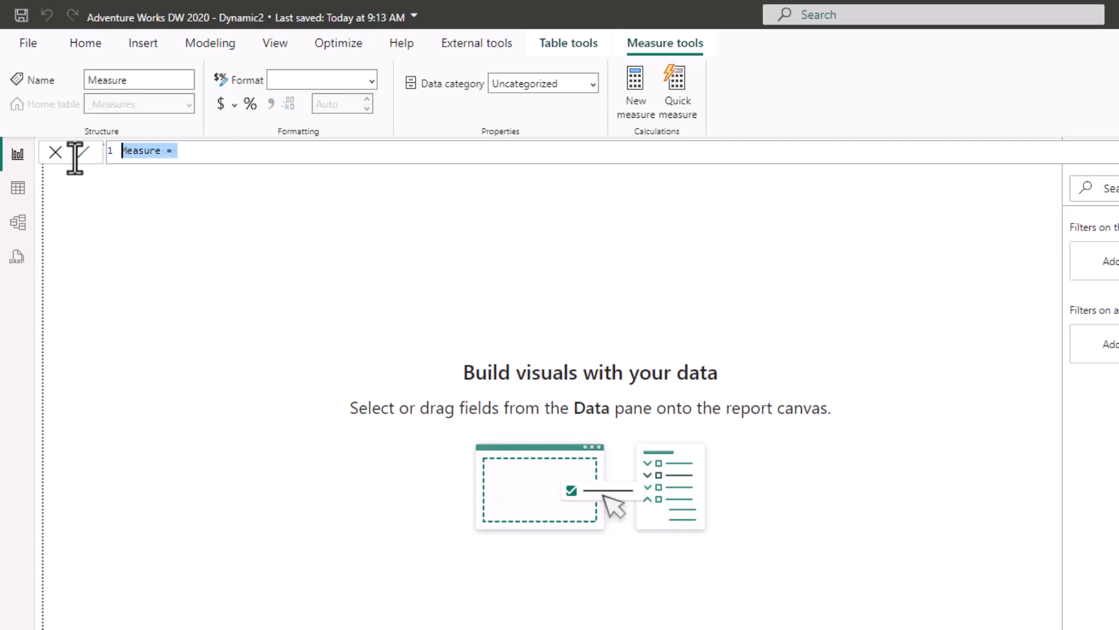
{"action": "type", "text": "Sales Amount = SUM(Sales[Sales Amount])"}
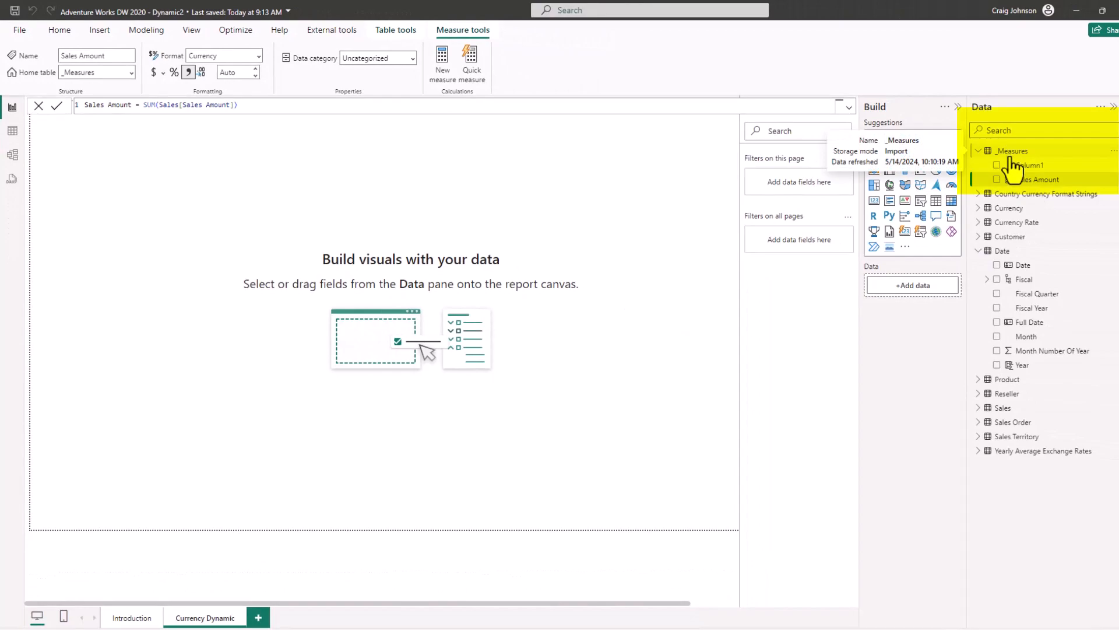
- Hide the empty placeholder column Column1 in the _Measures table
{"action": "left_click", "coordinate": [1027, 167]}
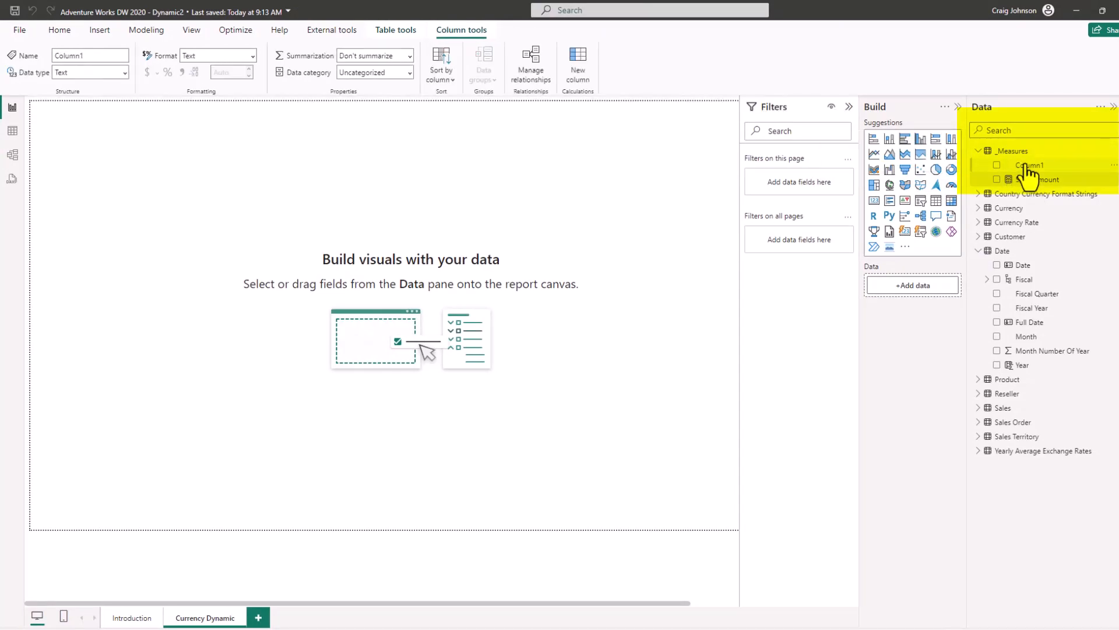
{"action": "left_click", "coordinate": [1114, 166]}
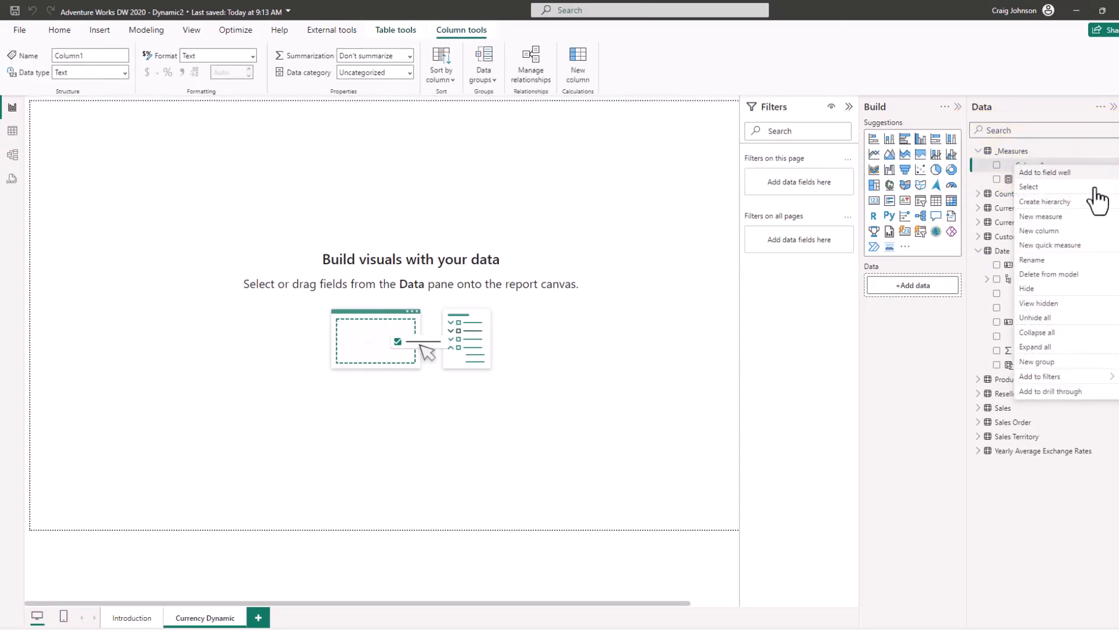
{"action": "left_click", "coordinate": [1027, 290]}
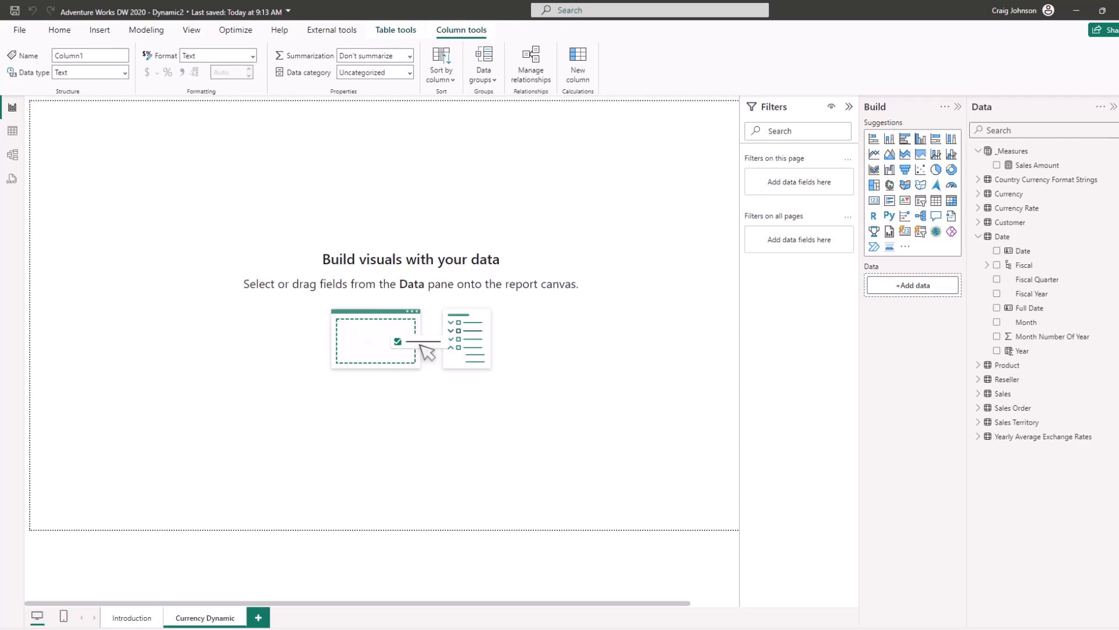
- In _Measures, create Exchange Rate (Yearly Avg) returning 1 for blank or "United States" Country in Country Currency Format Strings, otherwise averaging Yearly Average Exchange Rate
{"action": "left_click", "coordinate": [1112, 152]}
{"action": "left_click", "coordinate": [1040, 174]}
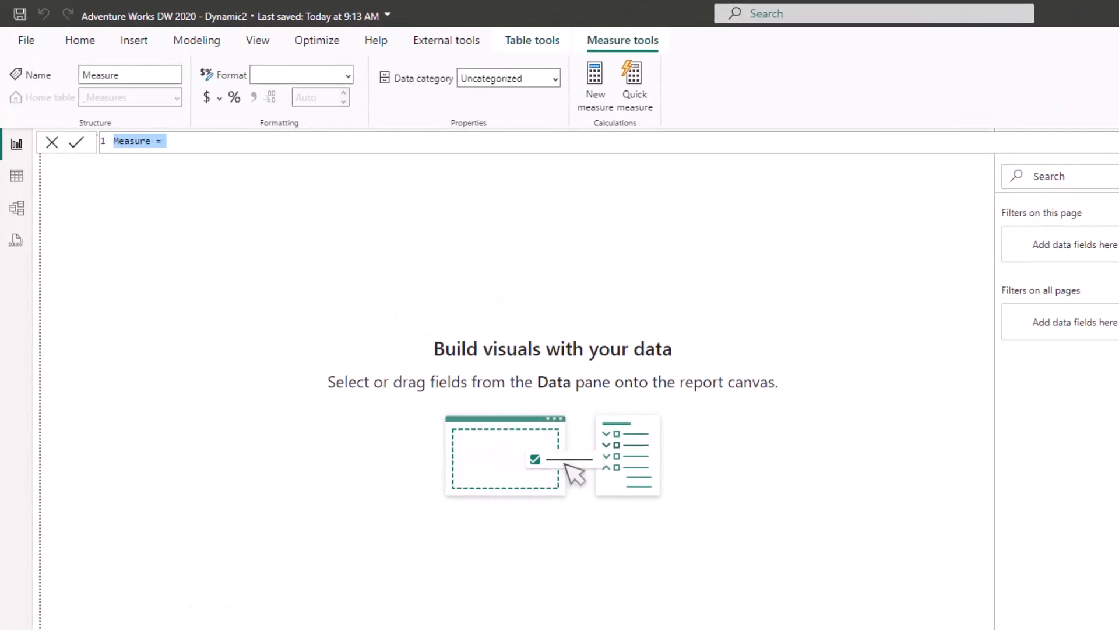
{"action": "type", "text": "Exchange Rate (Yearly Avg) = IF (     ISBLANK ( SELECTEDVALUE ( 'Country Currency Format Strings'[Country] ) )         || SELECTEDVALUE ( 'Country Currency Format Strings'[Country] ) = \"United States\",     1,     AVERAGE ( 'Yearly Average Exchange Rates'[Yearly Average Exchange Rate] ) )"}
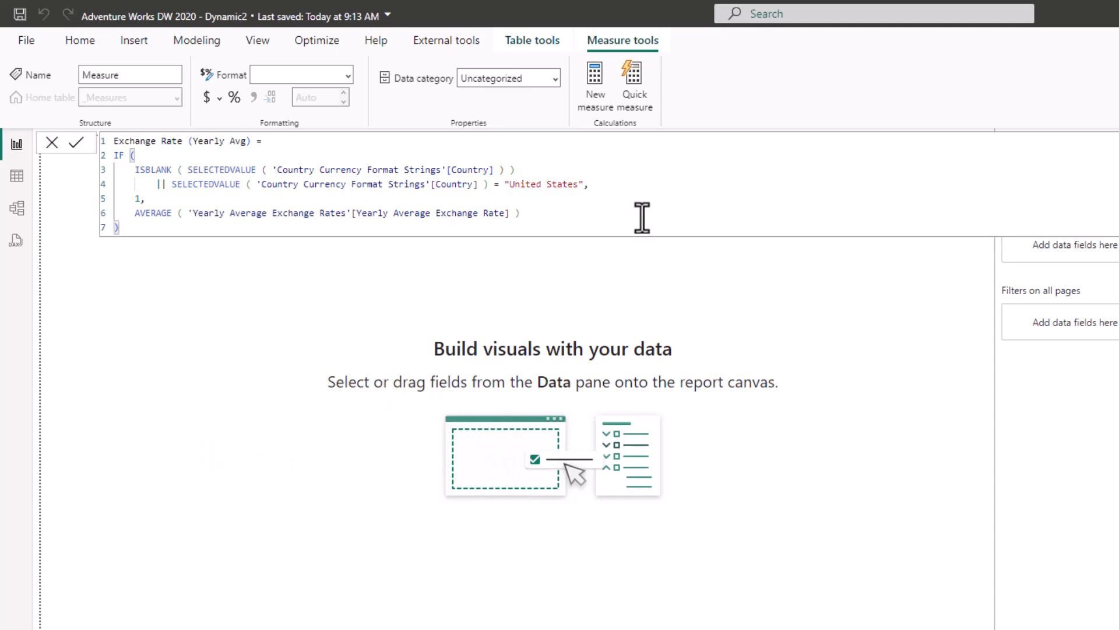
{"action": "left_click", "coordinate": [864, 390]}
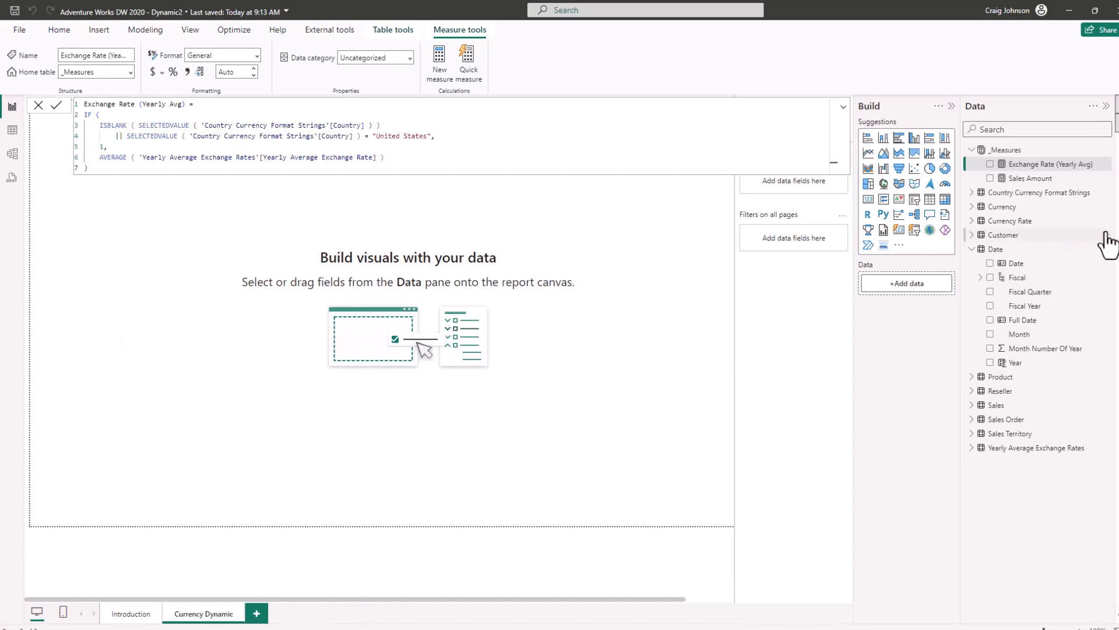
- Add the measure Converted Sales Amount = SUMX('Date', CALCULATE([Sales Amount] * [Exchange Rate (Yearly Avg)])) to _Measures
{"action": "left_click", "coordinate": [1105, 164]}
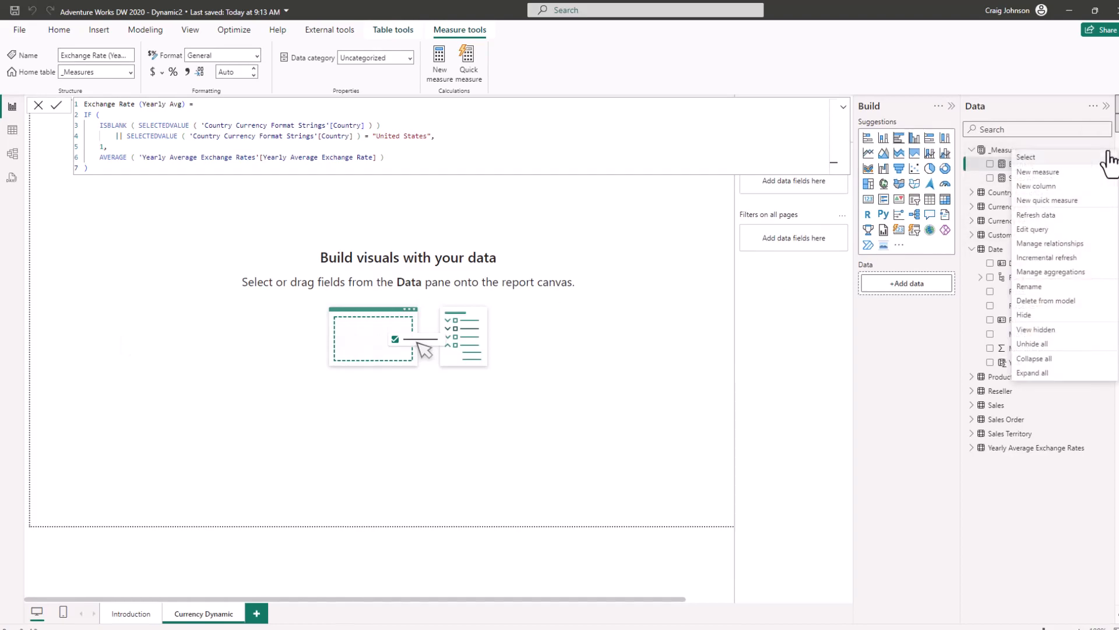
{"action": "left_click", "coordinate": [1037, 174]}
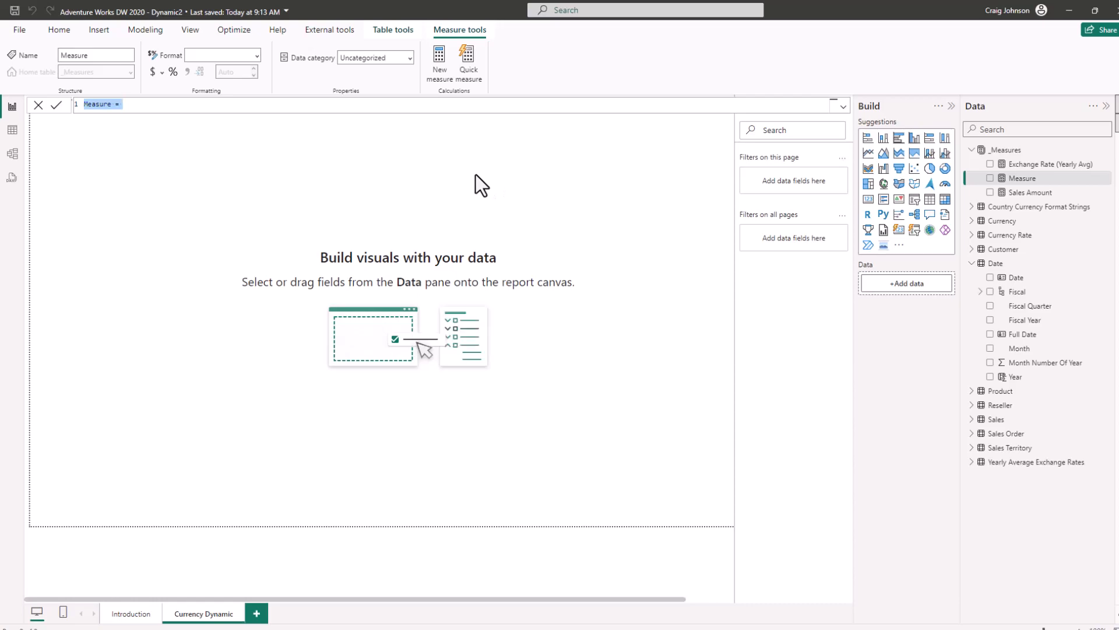
{"action": "type", "text": "Converted Sales Amount =     SUMX('Date',     CALCULATE( [Sales Amount] * [Exchange Rate (Yearly Avg)]))"}
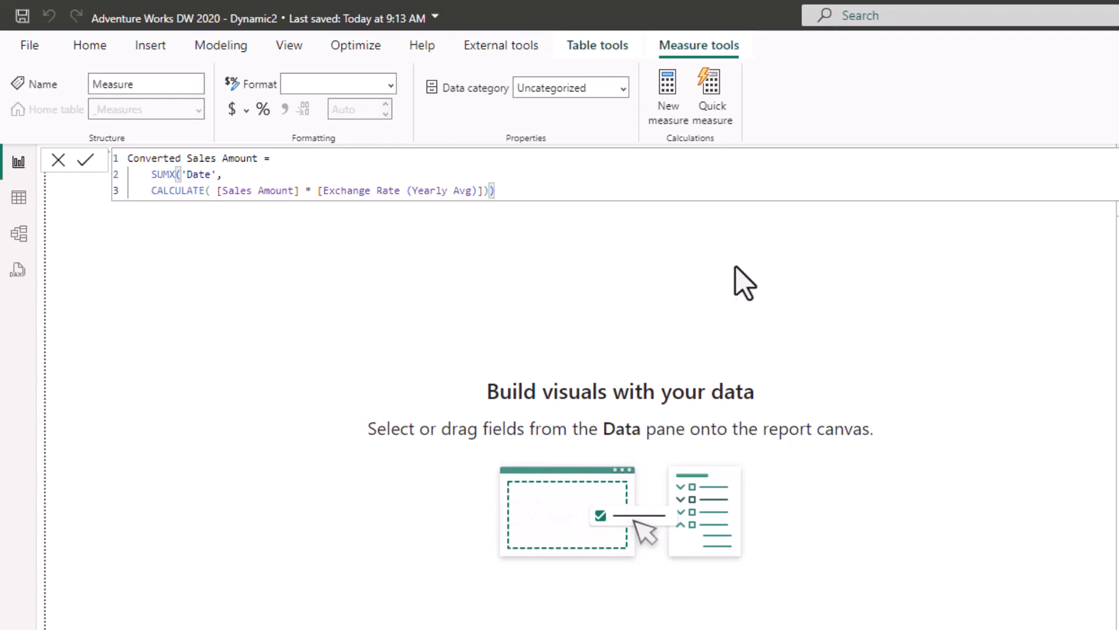
{"action": "key", "text": "Return"}
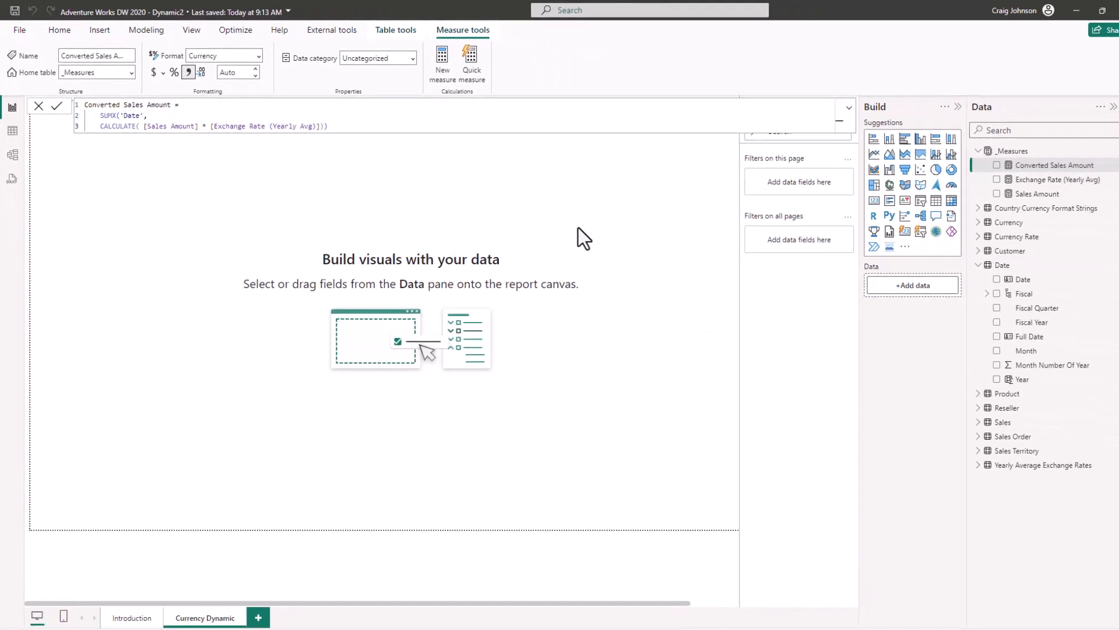
{"action": "left_click", "coordinate": [600, 226]}
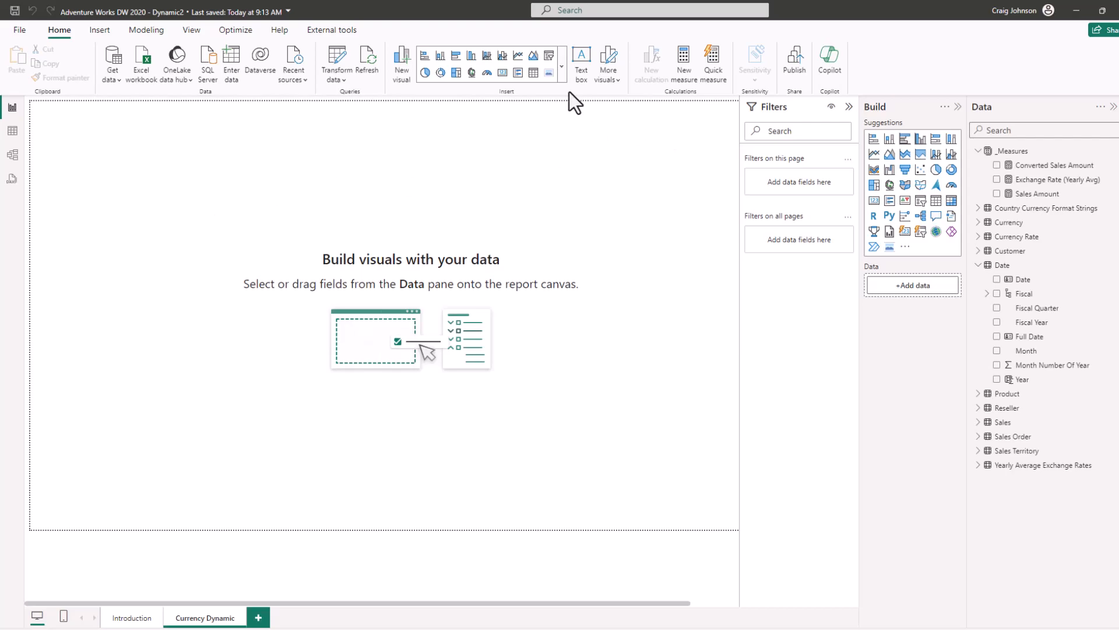
- Insert a line chart with Converted Sales Amount on the Y-axis and Year from Date on the X-axis
{"action": "left_click", "coordinate": [517, 55]}
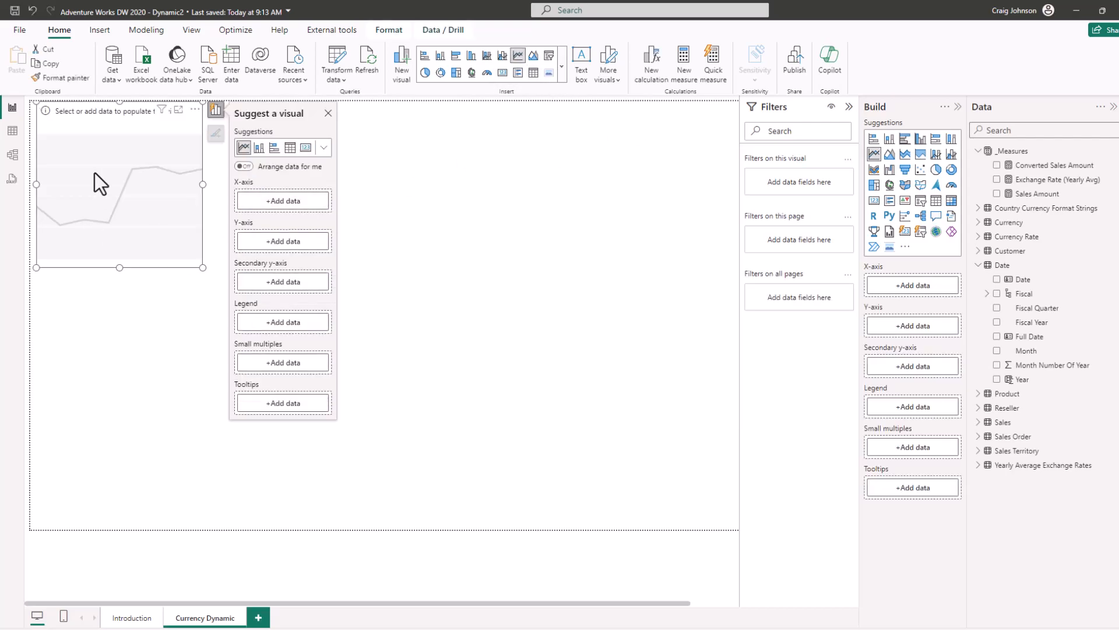
{"action": "left_click_drag", "start_coordinate": [99, 128], "coordinate": [188, 153]}
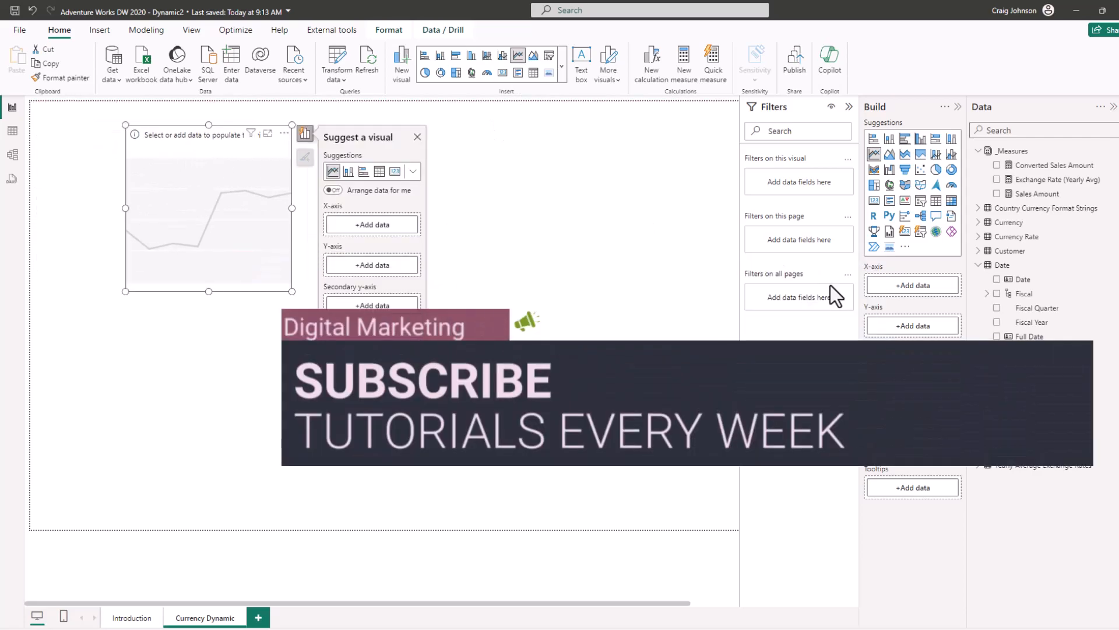
{"action": "left_click", "coordinate": [997, 165]}
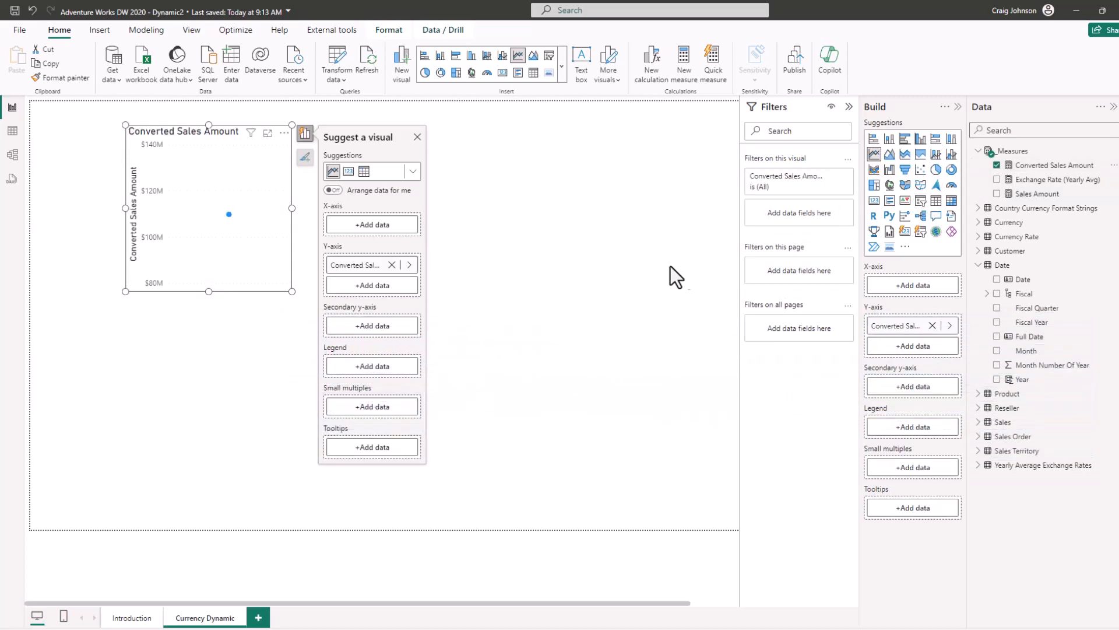
{"action": "left_click_drag", "start_coordinate": [1046, 382], "coordinate": [366, 222]}
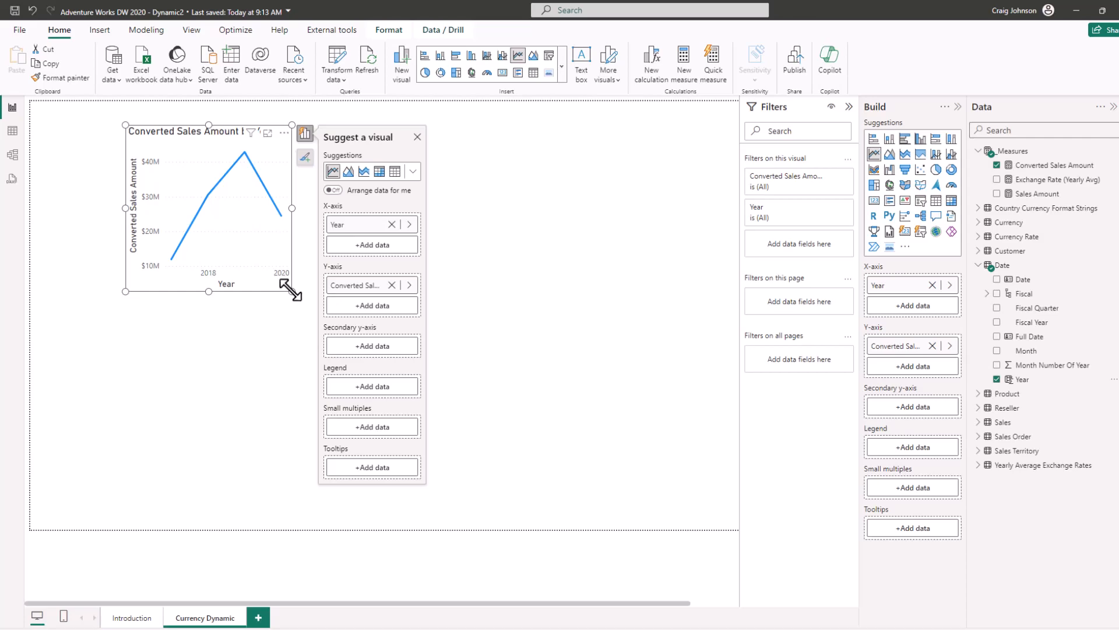
- Widen the line chart and place it in the upper right part of the report page
{"action": "left_click_drag", "start_coordinate": [290, 289], "coordinate": [551, 296]}
{"action": "left_click_drag", "start_coordinate": [271, 146], "coordinate": [456, 134]}
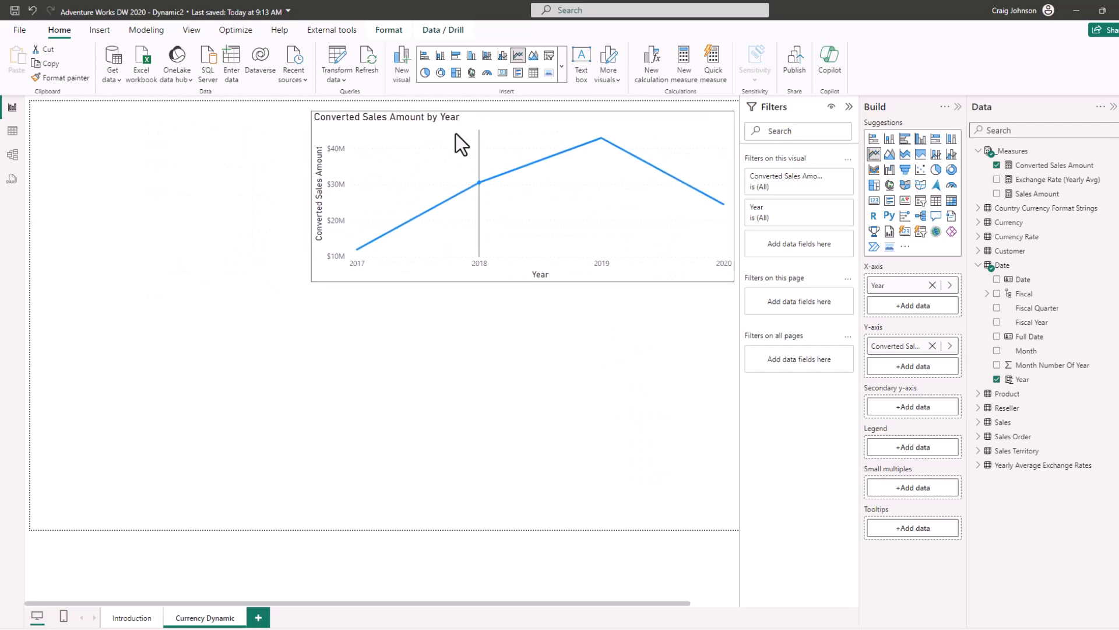
{"action": "left_click_drag", "start_coordinate": [327, 281], "coordinate": [379, 271]}
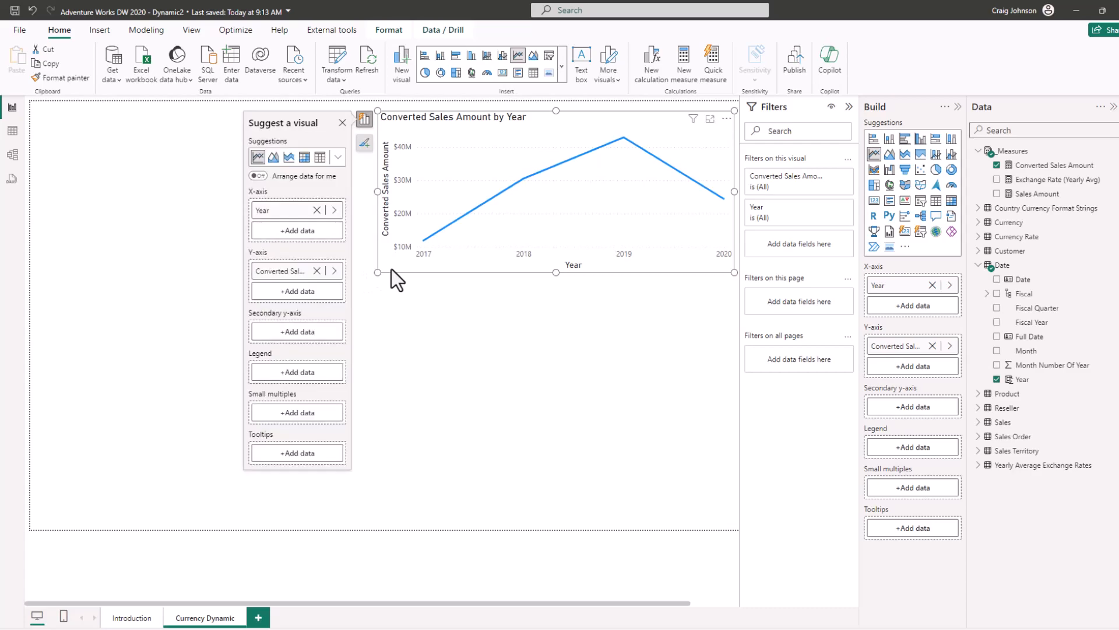
{"action": "left_click", "coordinate": [543, 422]}
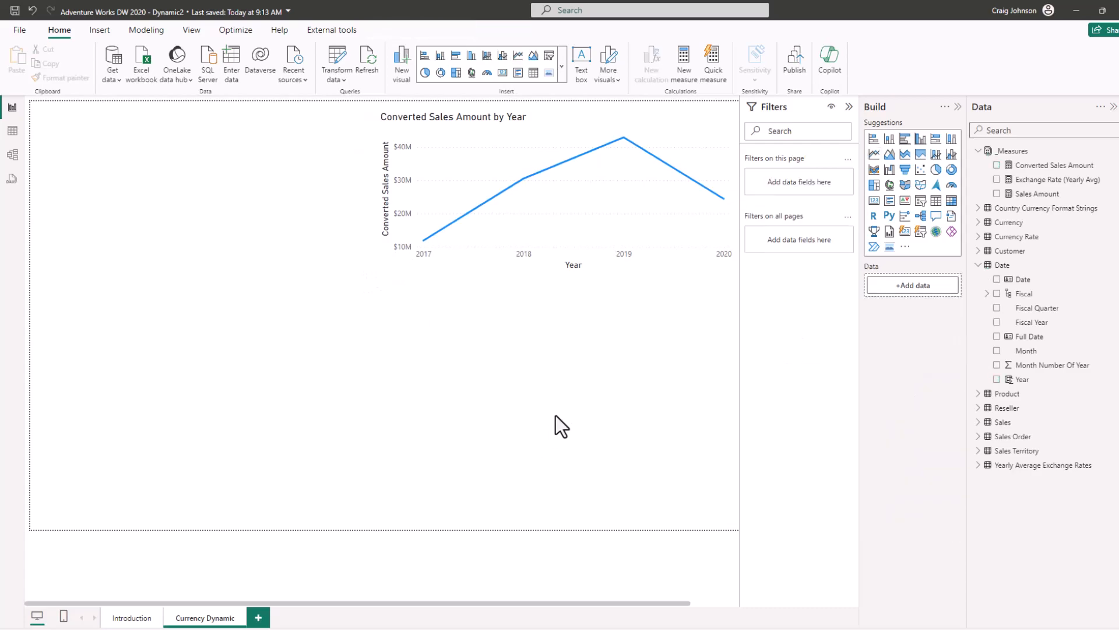
- Duplicate the line chart below the original and convert the copy into a compact table of Year and Converted Sales Amount
{"action": "left_click", "coordinate": [555, 126]}
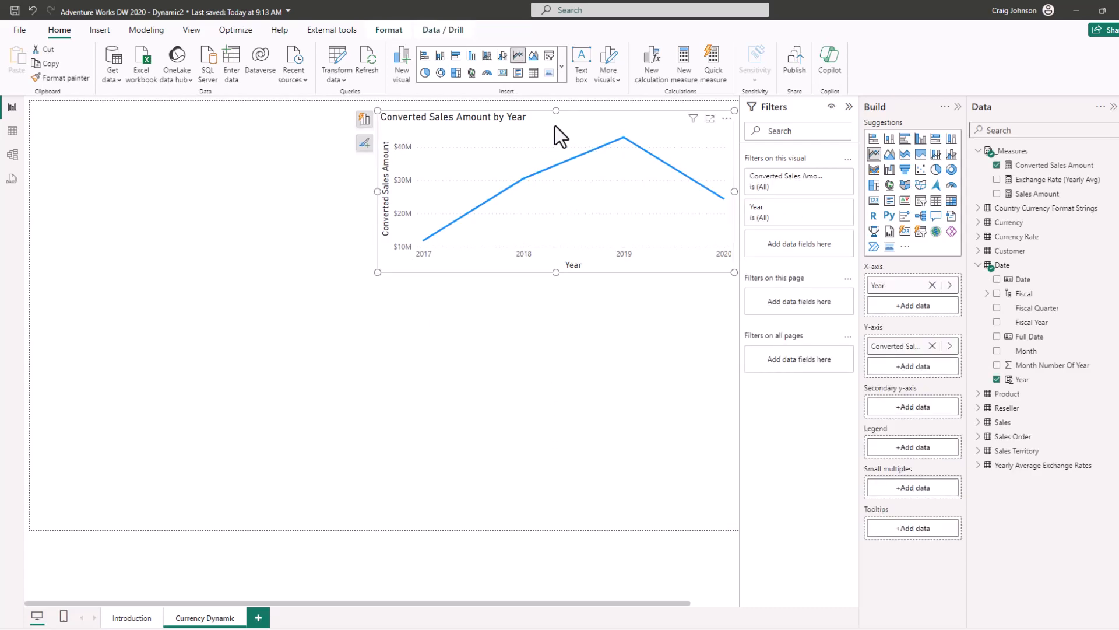
{"action": "key", "text": "ctrl+c"}
{"action": "left_click", "coordinate": [499, 376]}
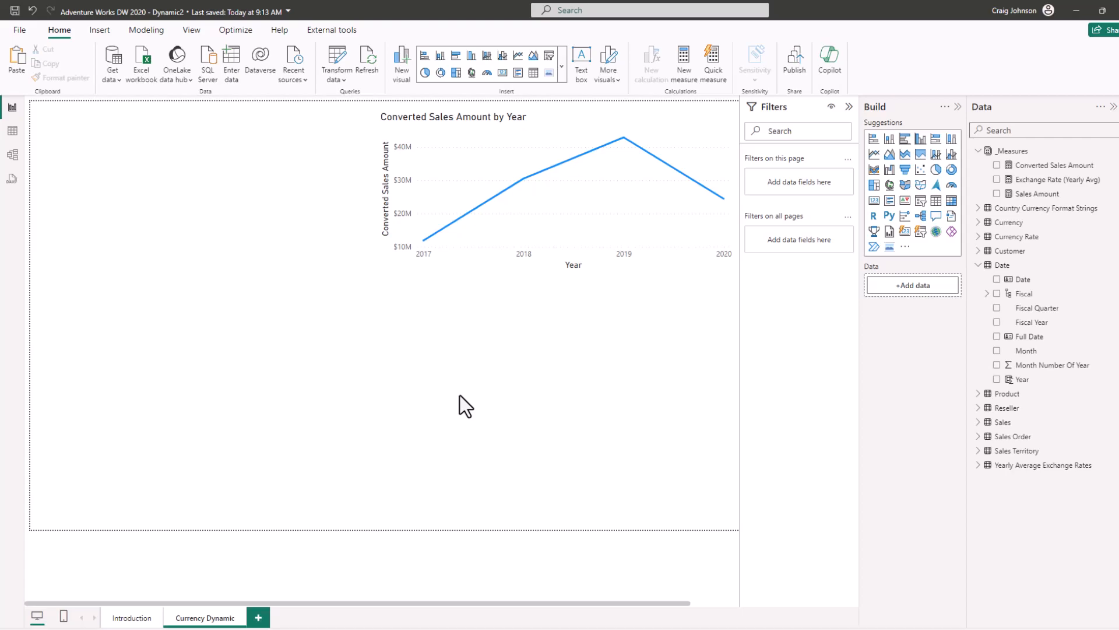
{"action": "key", "text": "ctrl+v"}
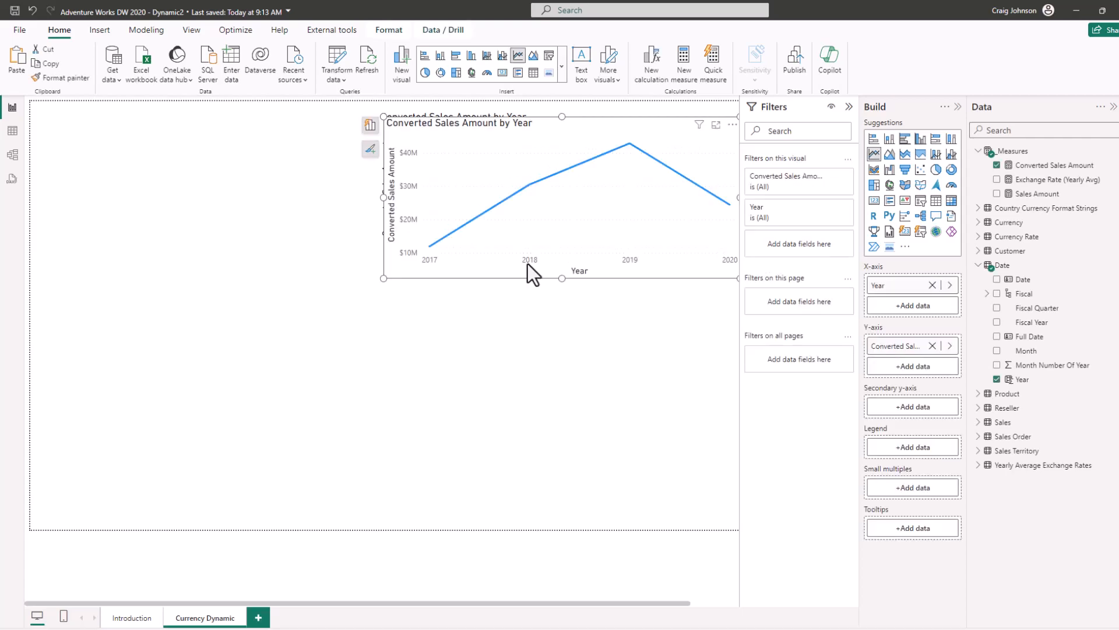
{"action": "left_click_drag", "start_coordinate": [519, 137], "coordinate": [338, 332]}
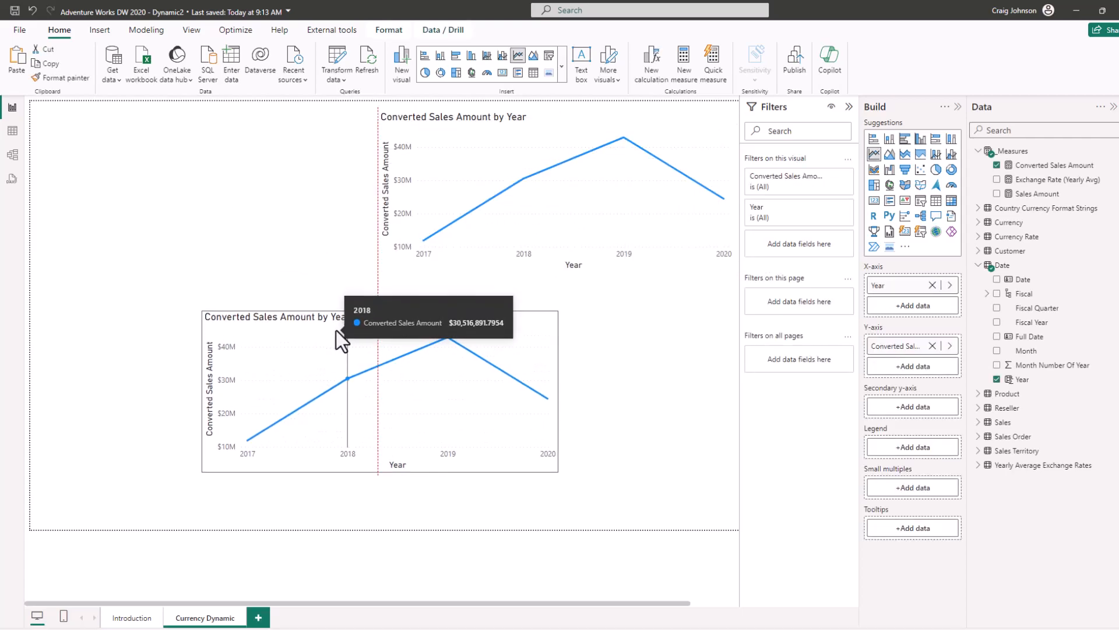
{"action": "left_click", "coordinate": [533, 73]}
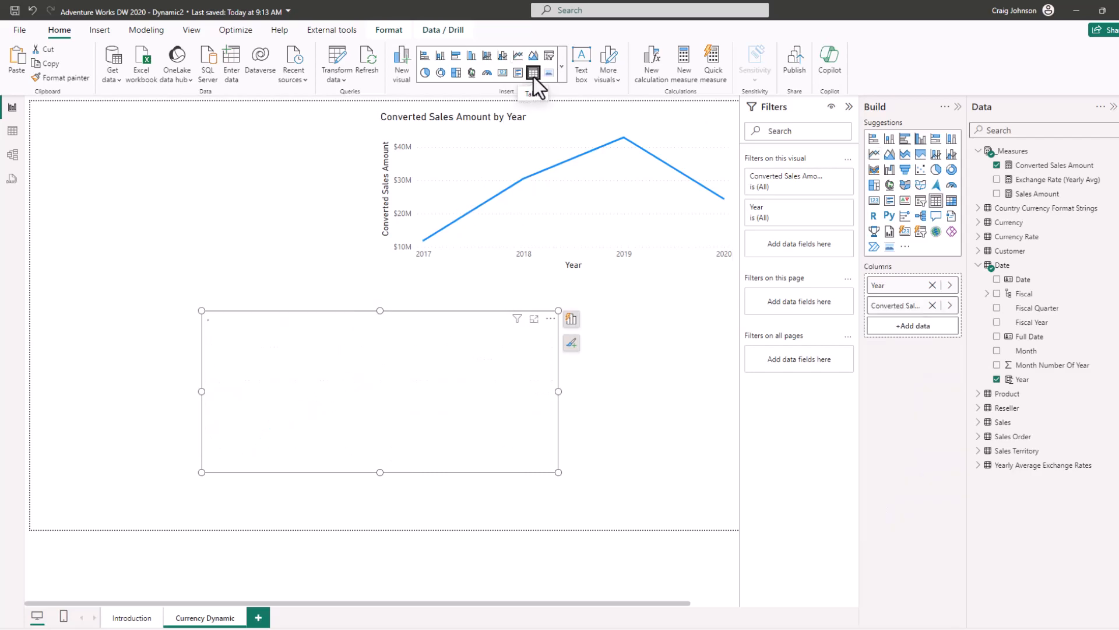
{"action": "left_click_drag", "start_coordinate": [552, 473], "coordinate": [345, 422]}
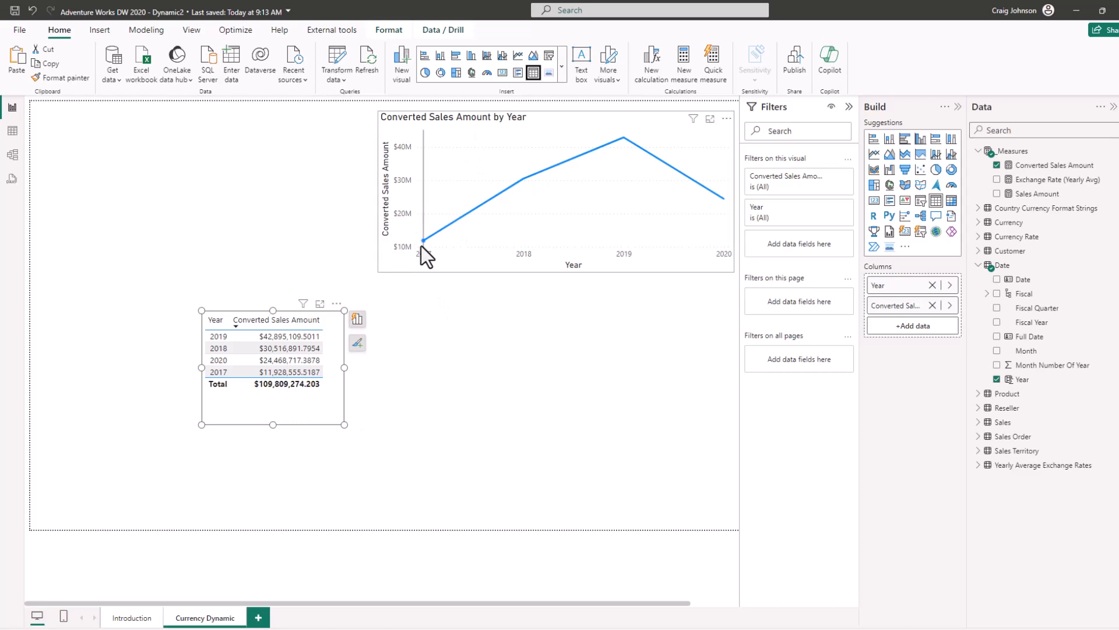
- Narrow the line chart slightly and move the table up directly beside its left edge
{"action": "left_click", "coordinate": [388, 266]}
{"action": "left_click_drag", "start_coordinate": [379, 271], "coordinate": [392, 267]}
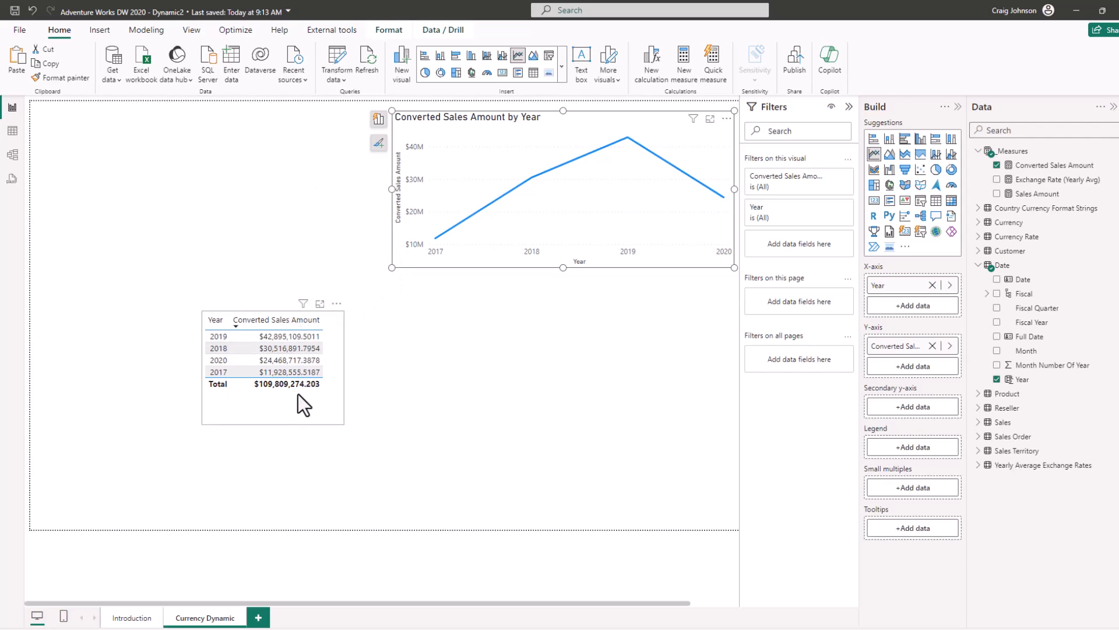
{"action": "left_click_drag", "start_coordinate": [303, 414], "coordinate": [342, 219]}
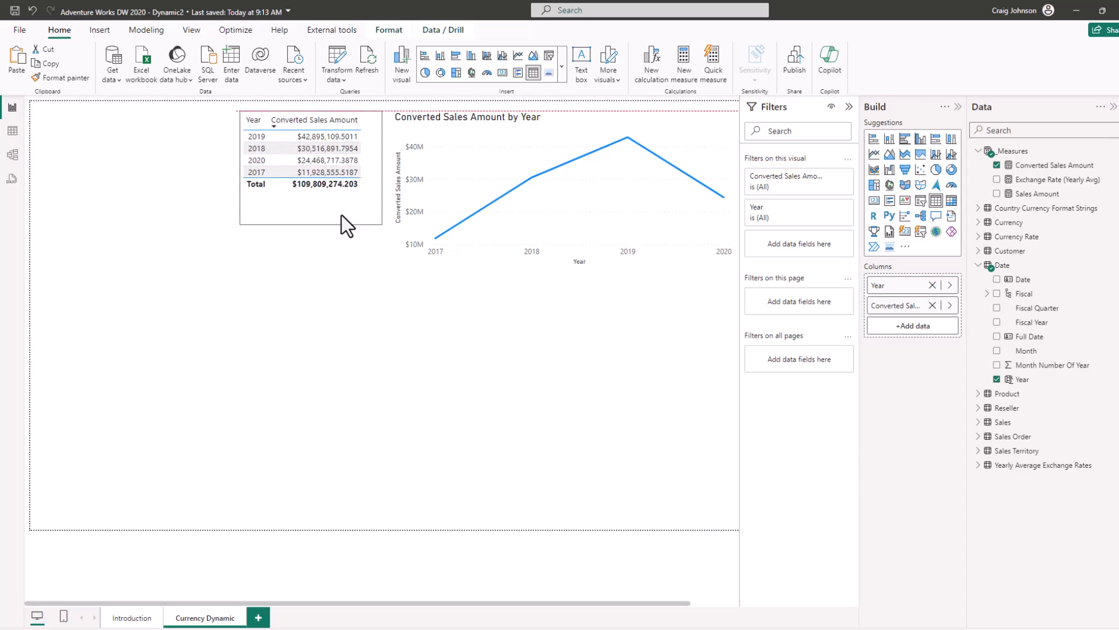
- Sort the Converted Sales Amount table by Year in ascending order
{"action": "left_click", "coordinate": [254, 121]}
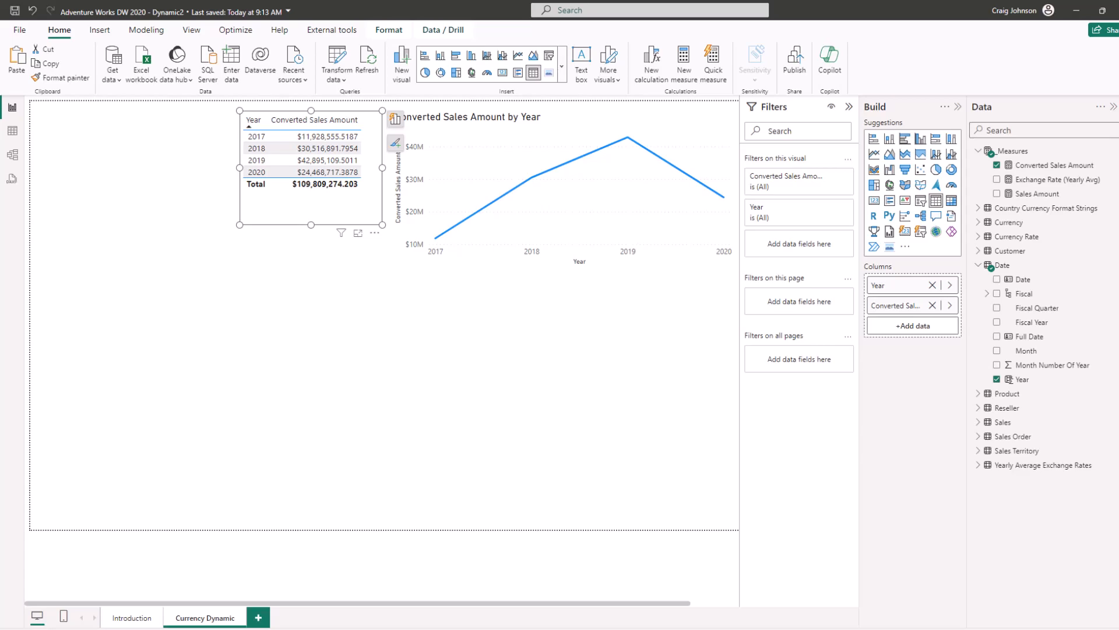
{"action": "left_click", "coordinate": [539, 410]}
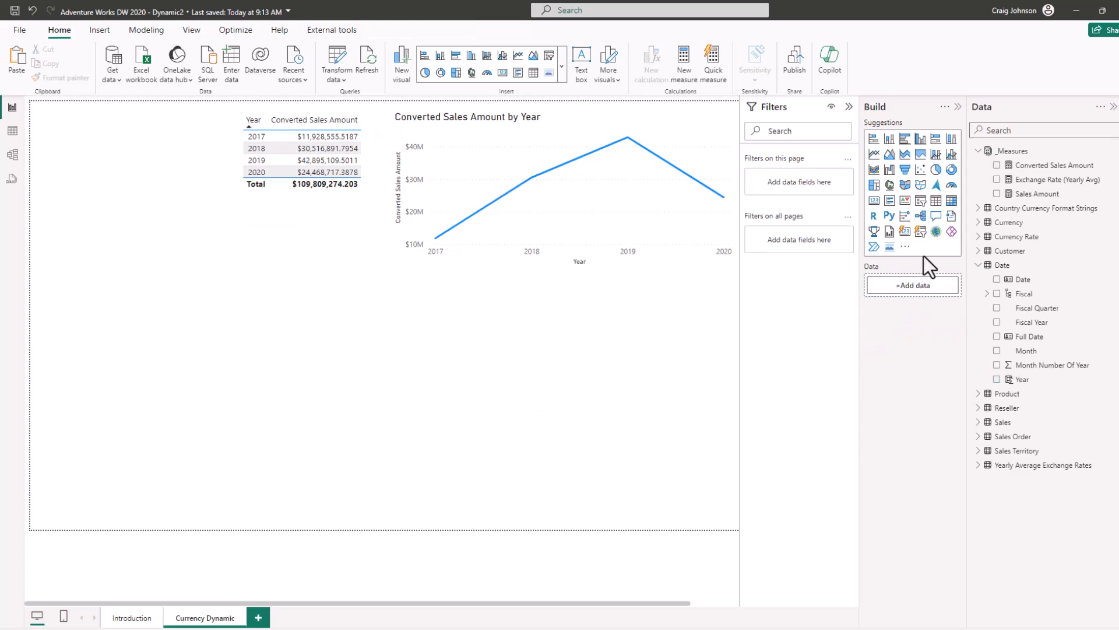
- Add an empty slicer to the left part of the page below the table, and collapse the filter settings to free canvas space
{"action": "left_click", "coordinate": [921, 202]}
{"action": "left_click_drag", "start_coordinate": [221, 376], "coordinate": [186, 273]}
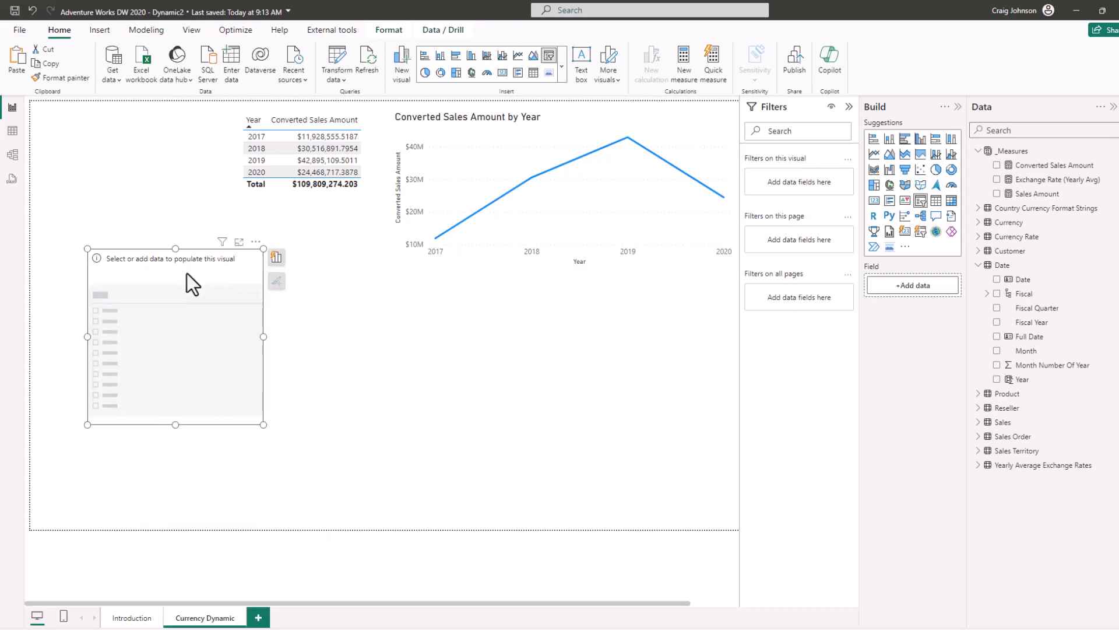
{"action": "left_click", "coordinate": [849, 106]}
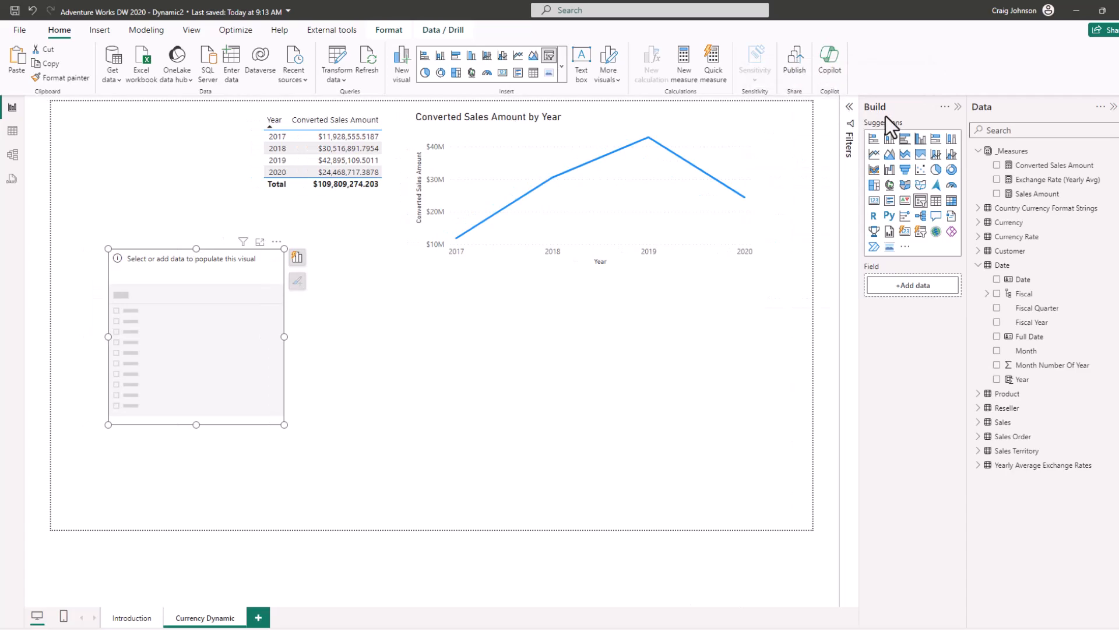
- Move the empty slicer up beside the table and fill it with Country from Country Currency Format Strings
{"action": "left_click", "coordinate": [957, 107]}
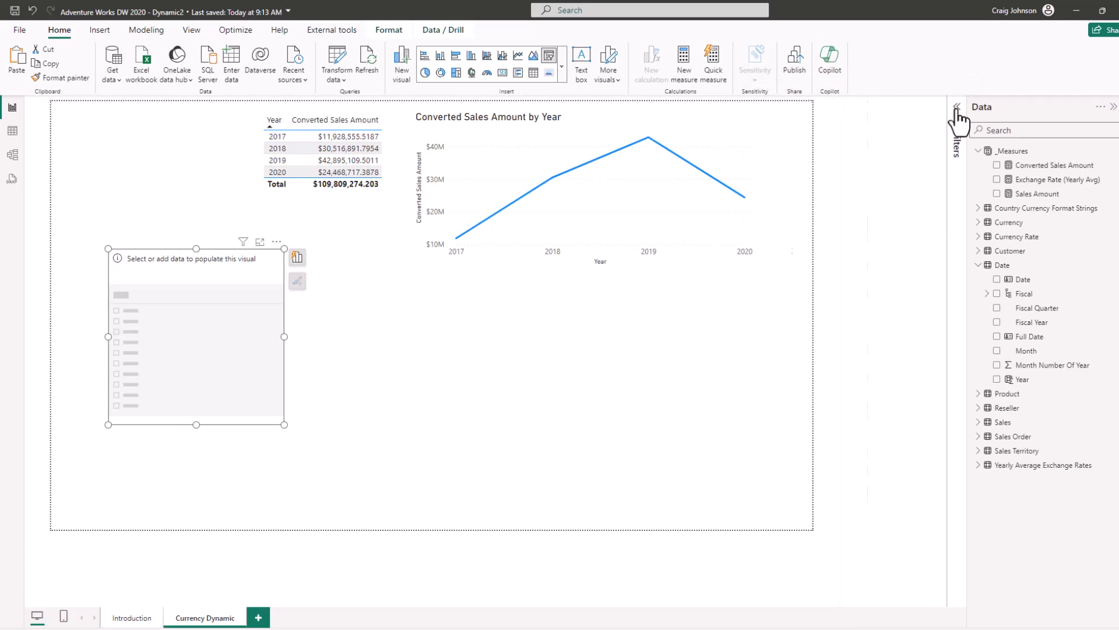
{"action": "left_click_drag", "start_coordinate": [248, 264], "coordinate": [205, 131]}
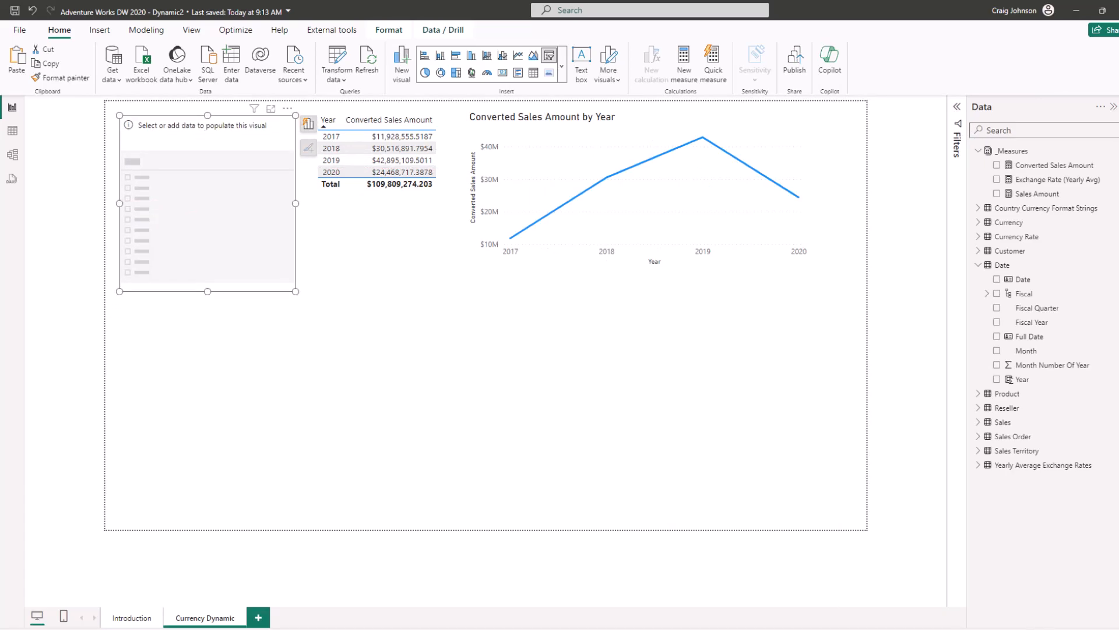
{"action": "left_click", "coordinate": [1085, 624]}
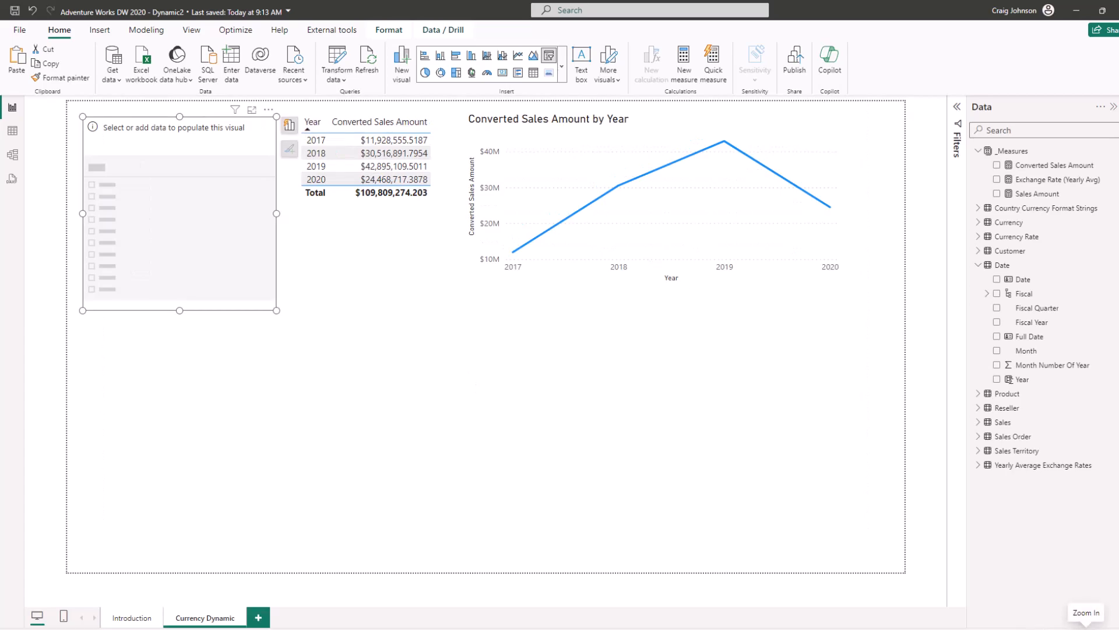
{"action": "left_click", "coordinate": [1085, 624]}
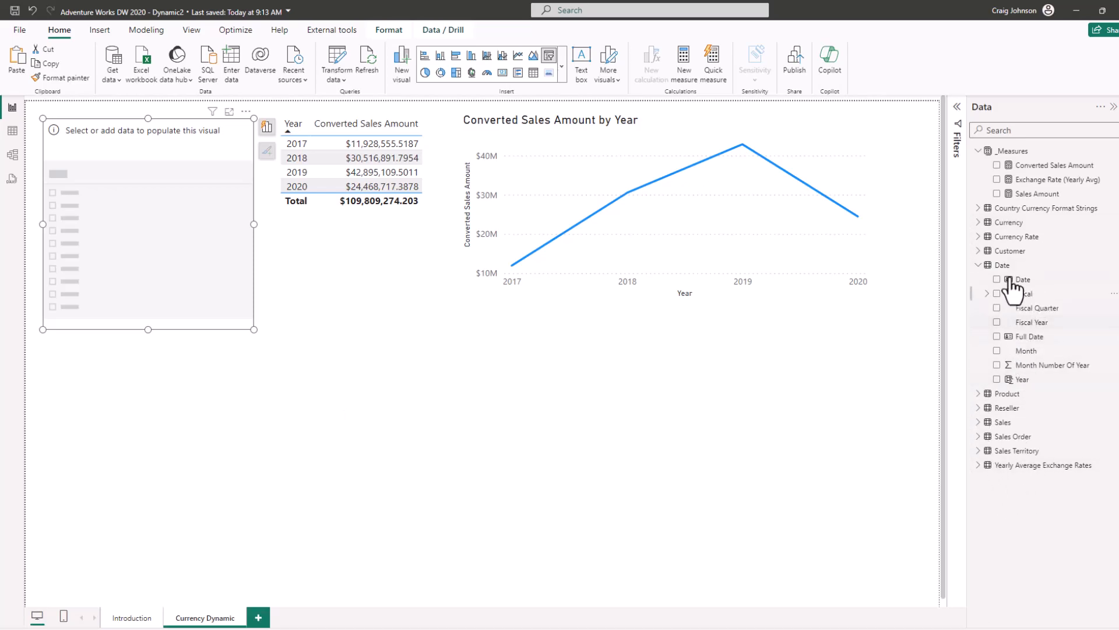
{"action": "left_click", "coordinate": [978, 209]}
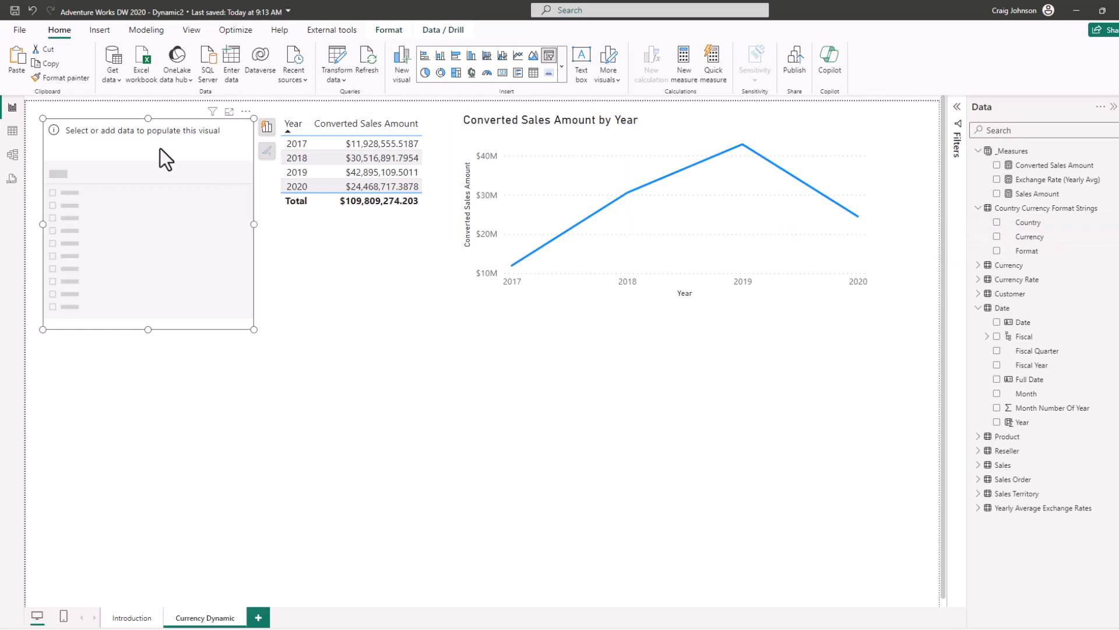
{"action": "left_click", "coordinate": [996, 223]}
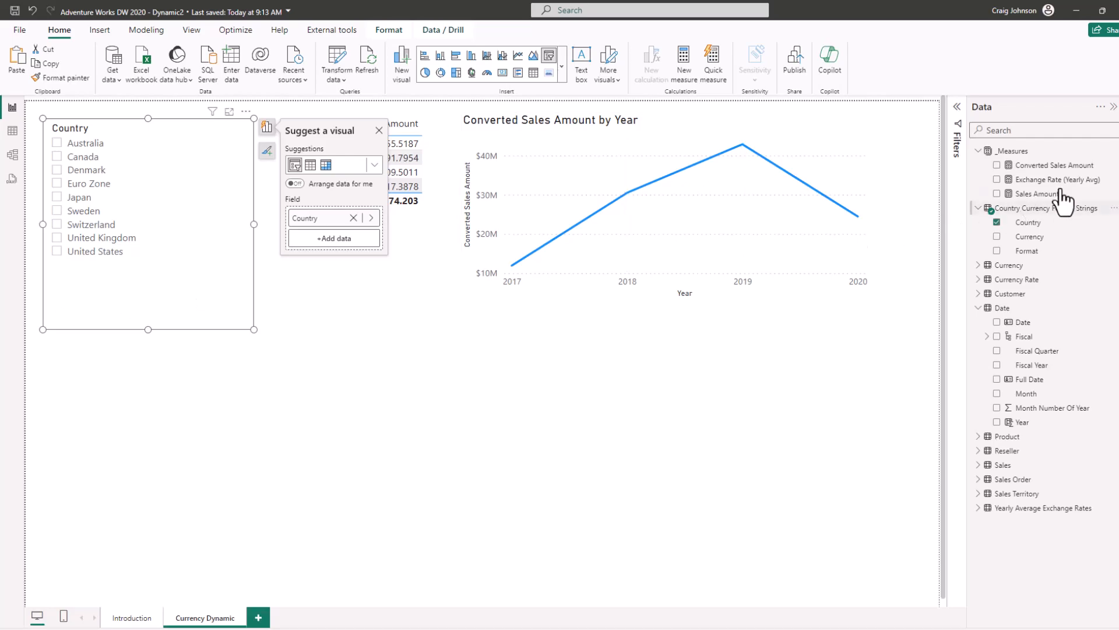
- Set the Country slicer's padding to 10 px on all four sides
{"action": "left_click", "coordinate": [1111, 135]}
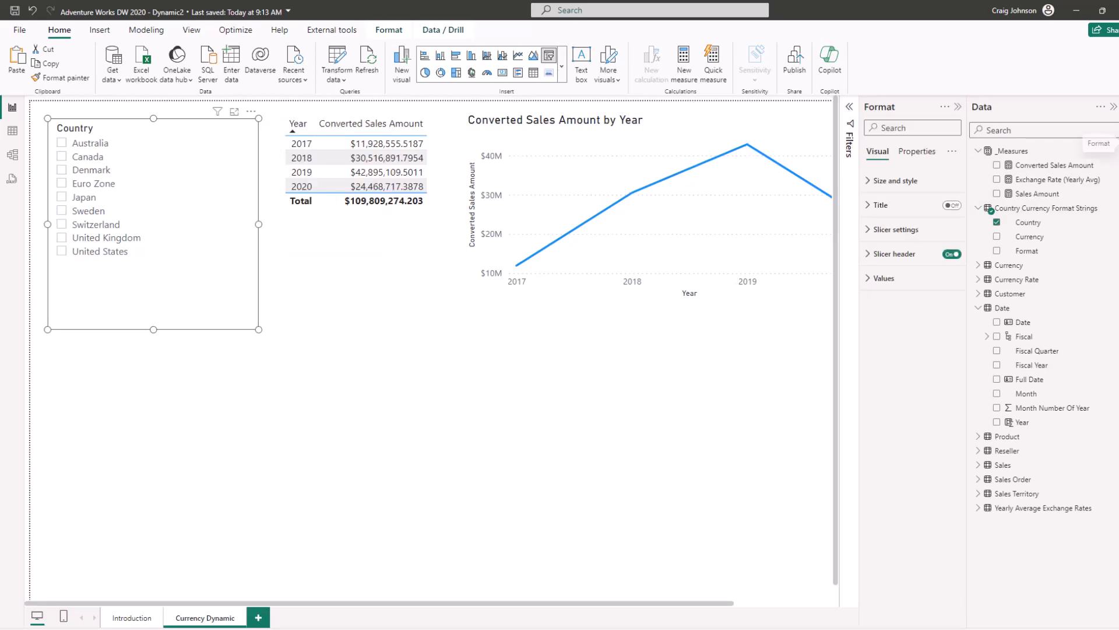
{"action": "left_click", "coordinate": [870, 180]}
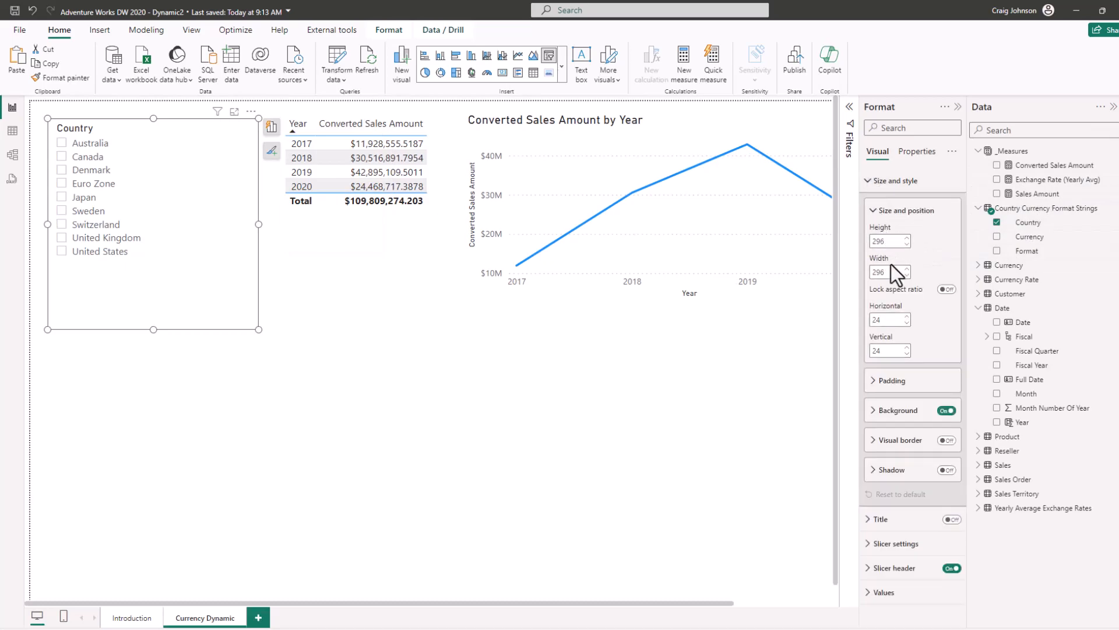
{"action": "left_click", "coordinate": [873, 395]}
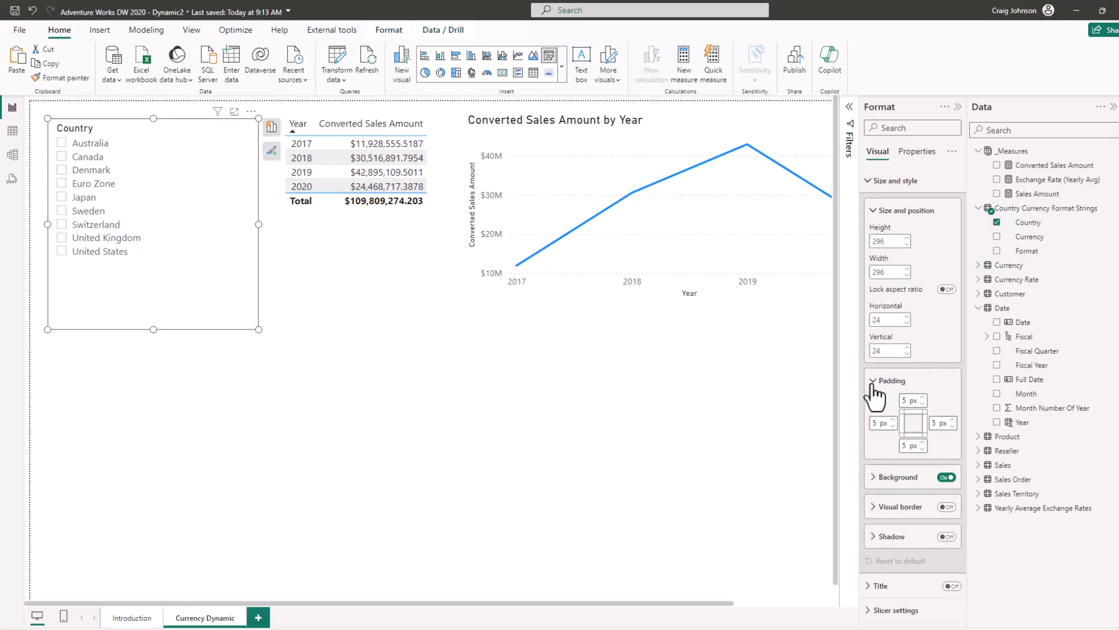
{"action": "left_click", "coordinate": [923, 399]}
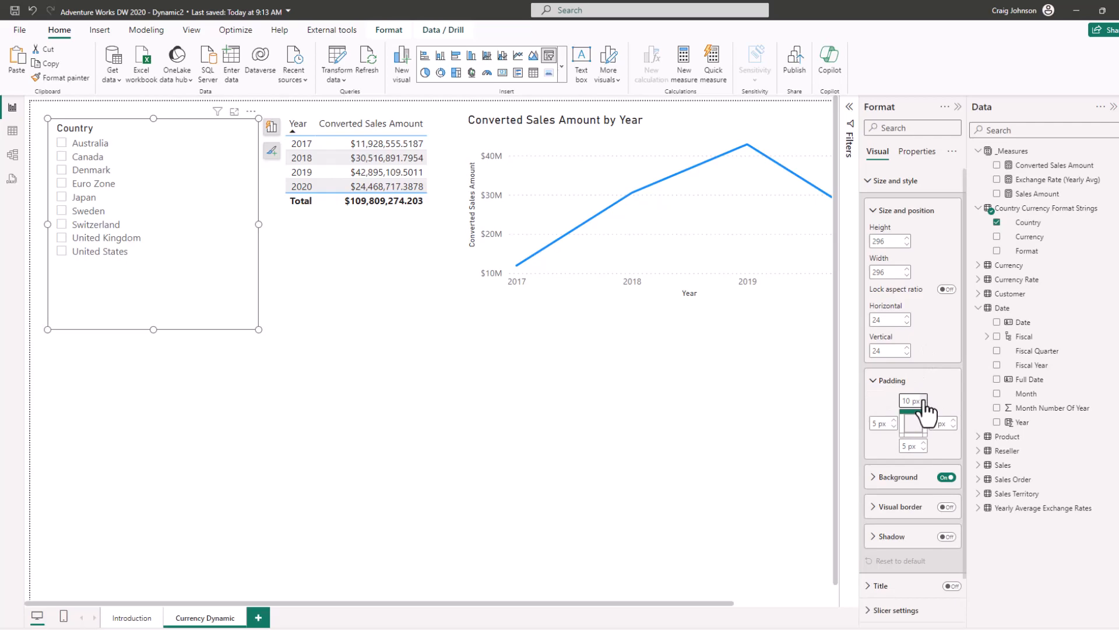
{"action": "left_click", "coordinate": [953, 421]}
{"action": "left_click", "coordinate": [954, 420]}
{"action": "left_click", "coordinate": [924, 443]}
{"action": "left_click", "coordinate": [923, 443]}
{"action": "left_click", "coordinate": [923, 444]}
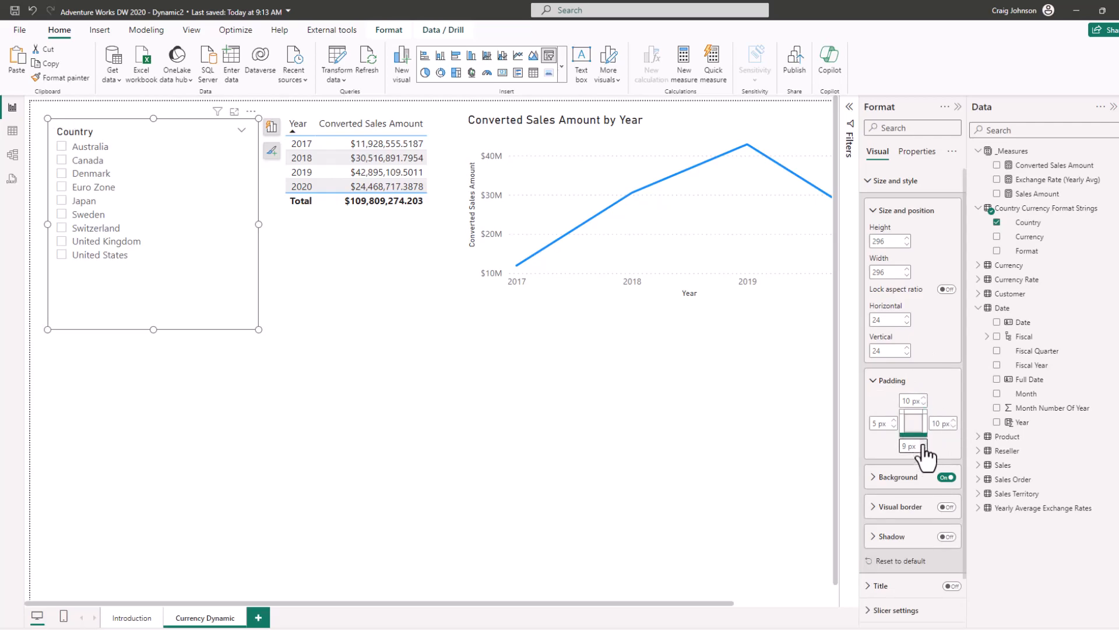
{"action": "left_click", "coordinate": [923, 444]}
{"action": "left_click", "coordinate": [894, 420]}
{"action": "left_click", "coordinate": [894, 420]}
{"action": "left_click", "coordinate": [894, 420]}
{"action": "left_click", "coordinate": [894, 421]}
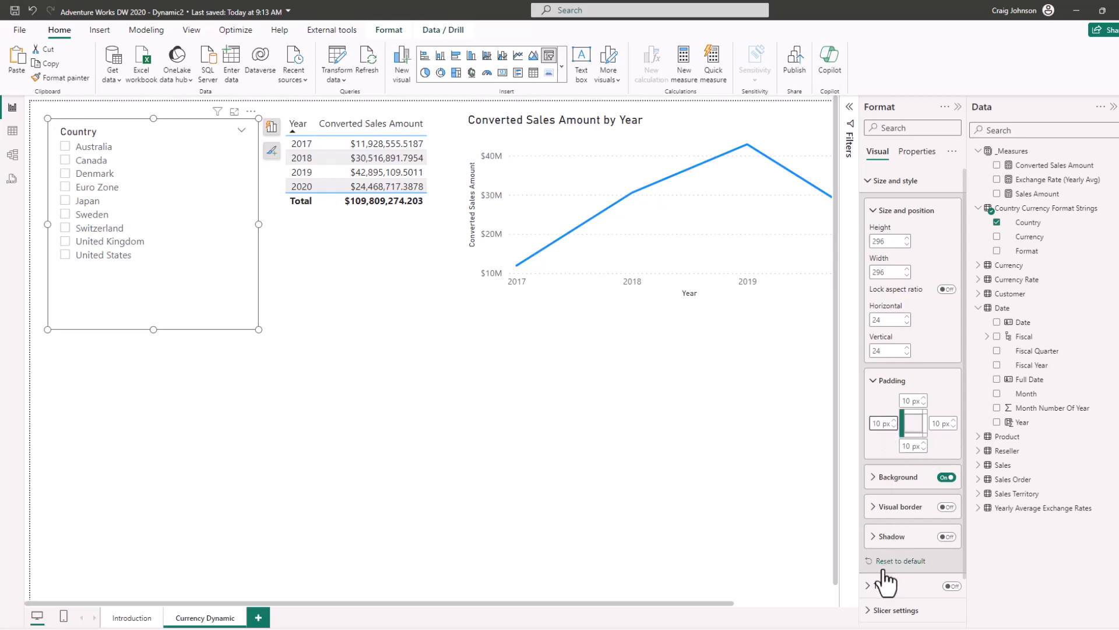
- Change the Country slicer's style to Tile and reshape it into a tall single column about 152 wide and 624 high
{"action": "scroll", "coordinate": [897, 486], "scroll_direction": "down", "scroll_amount": 1}
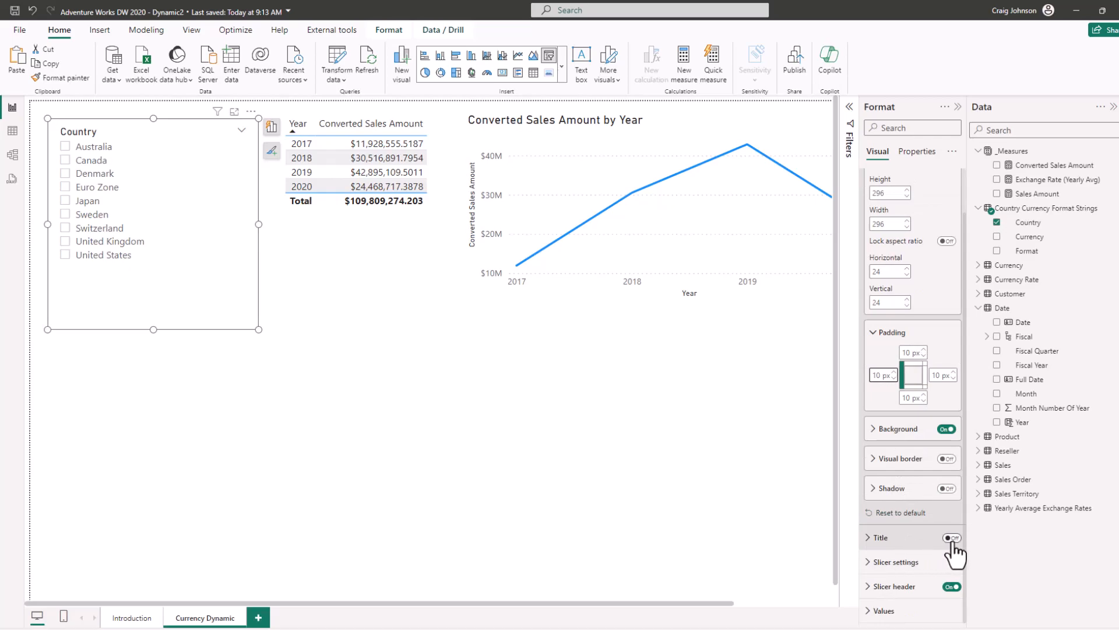
{"action": "left_click", "coordinate": [886, 562]}
{"action": "scroll", "coordinate": [903, 551], "scroll_direction": "down", "scroll_amount": 2}
{"action": "left_click", "coordinate": [948, 507]}
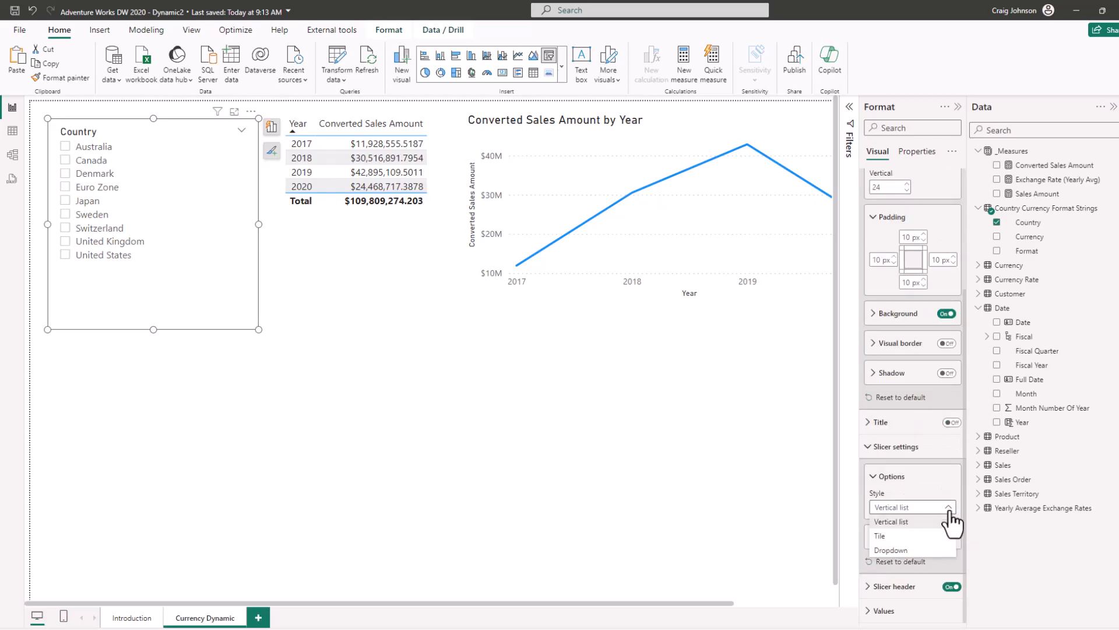
{"action": "left_click", "coordinate": [891, 535]}
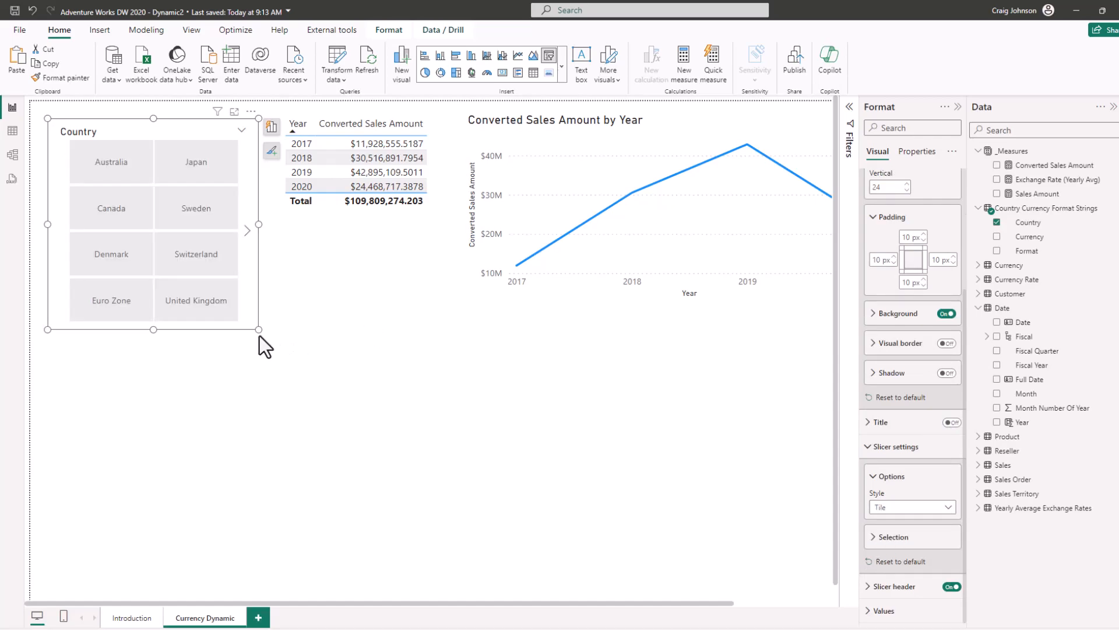
{"action": "left_click_drag", "start_coordinate": [258, 329], "coordinate": [158, 566]}
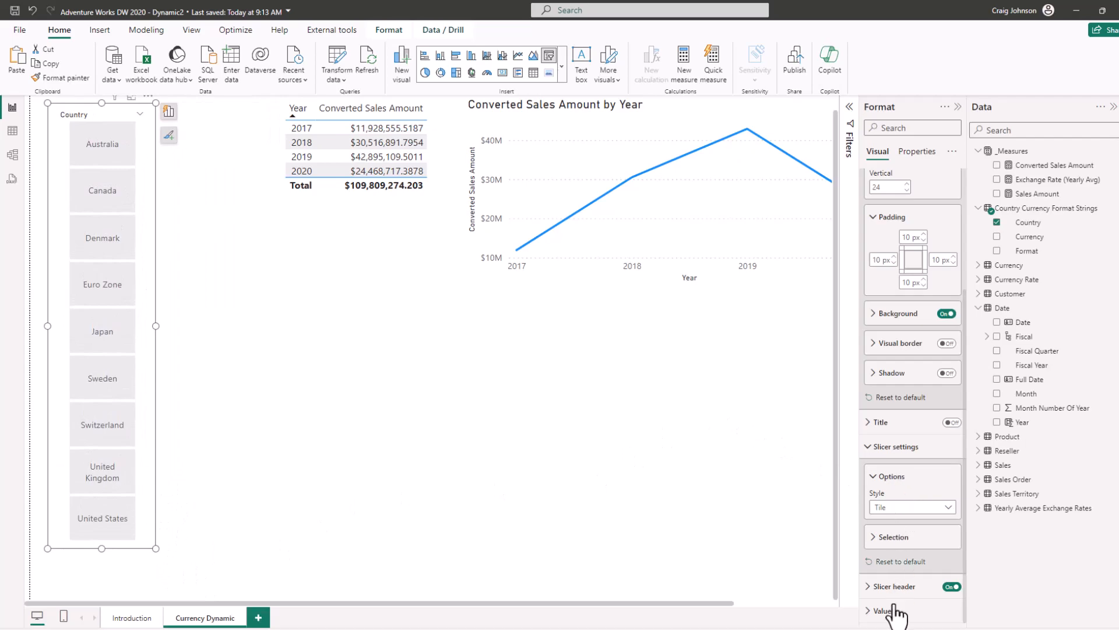
- Turn off the Country slicer's header and set the font color of its values to #333333
{"action": "left_click", "coordinate": [952, 587]}
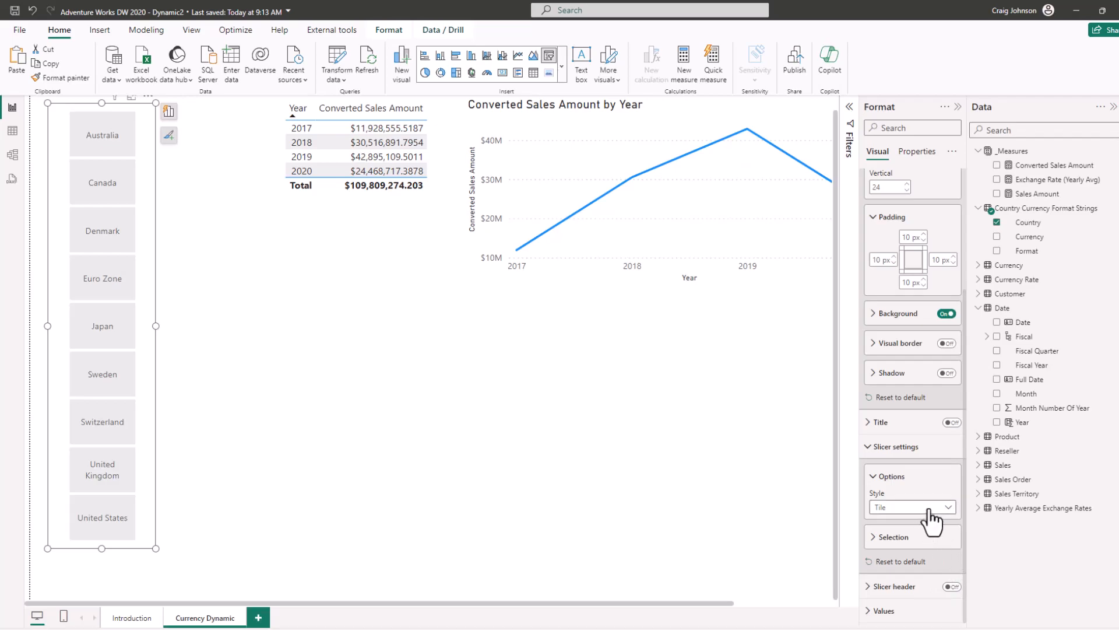
{"action": "left_click", "coordinate": [935, 610]}
{"action": "scroll", "coordinate": [879, 554], "scroll_direction": "down", "scroll_amount": 4}
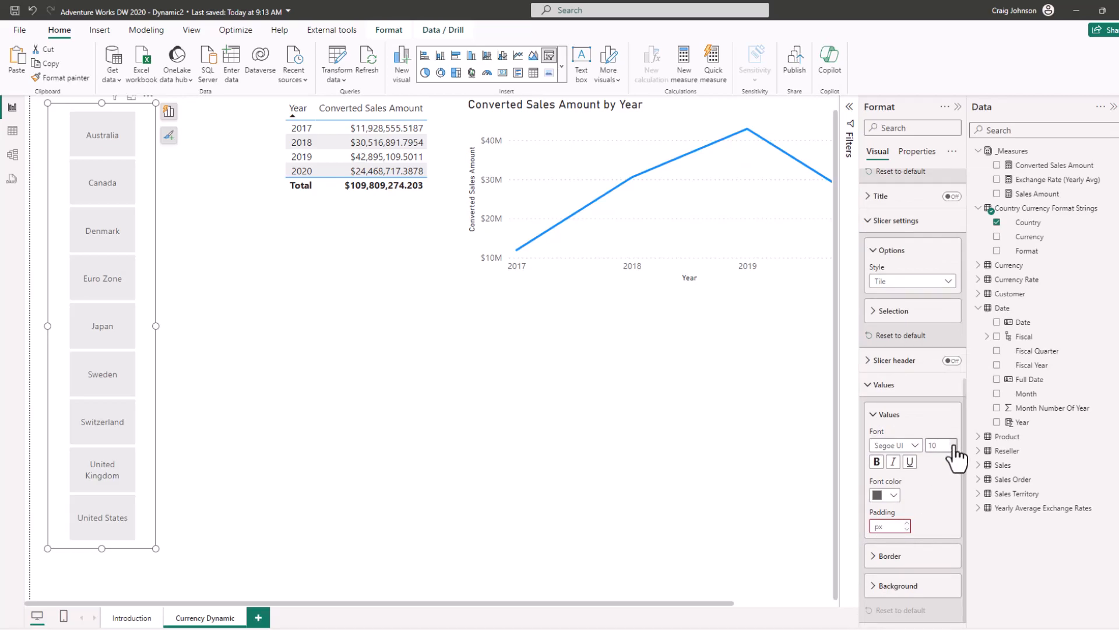
{"action": "left_click", "coordinate": [893, 496]}
{"action": "left_click", "coordinate": [915, 470]}
{"action": "left_click", "coordinate": [894, 429]}
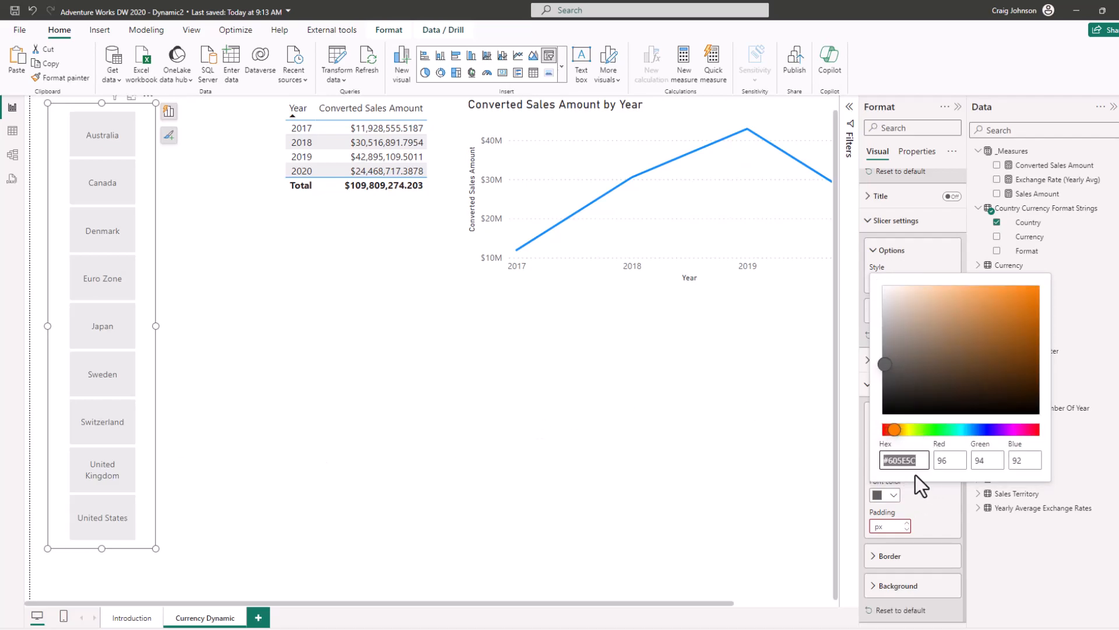
{"action": "type", "text": "#"}
{"action": "type", "text": "35"}
{"action": "type", "text": "333333"}
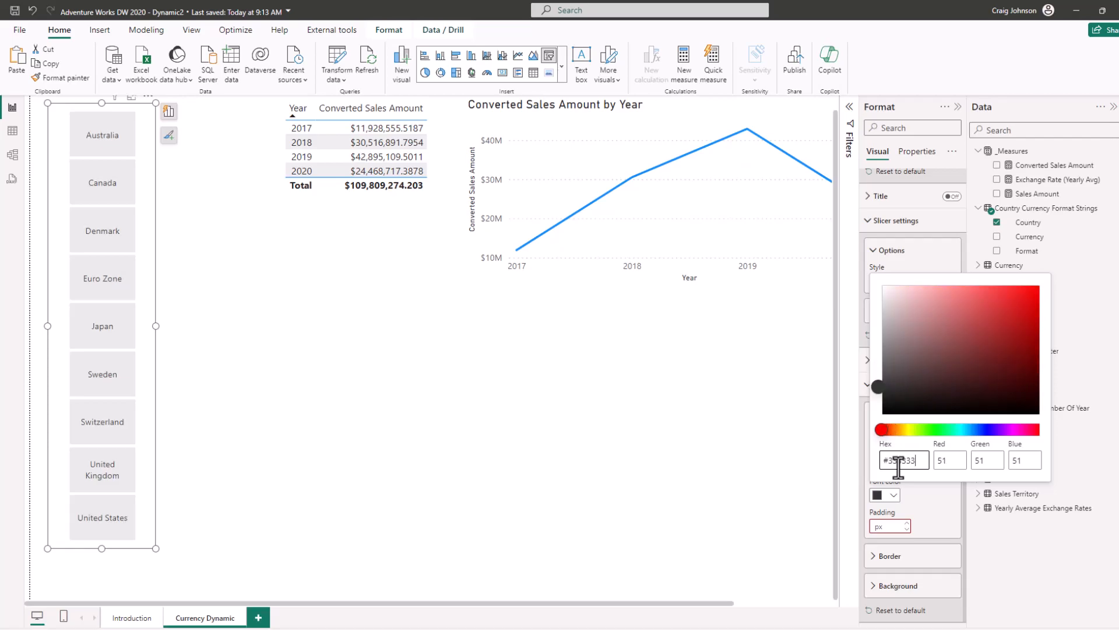
- Increase the padding of the values in the Country slicer tiles
{"action": "left_click", "coordinate": [906, 523]}
{"action": "type", "text": "1"}
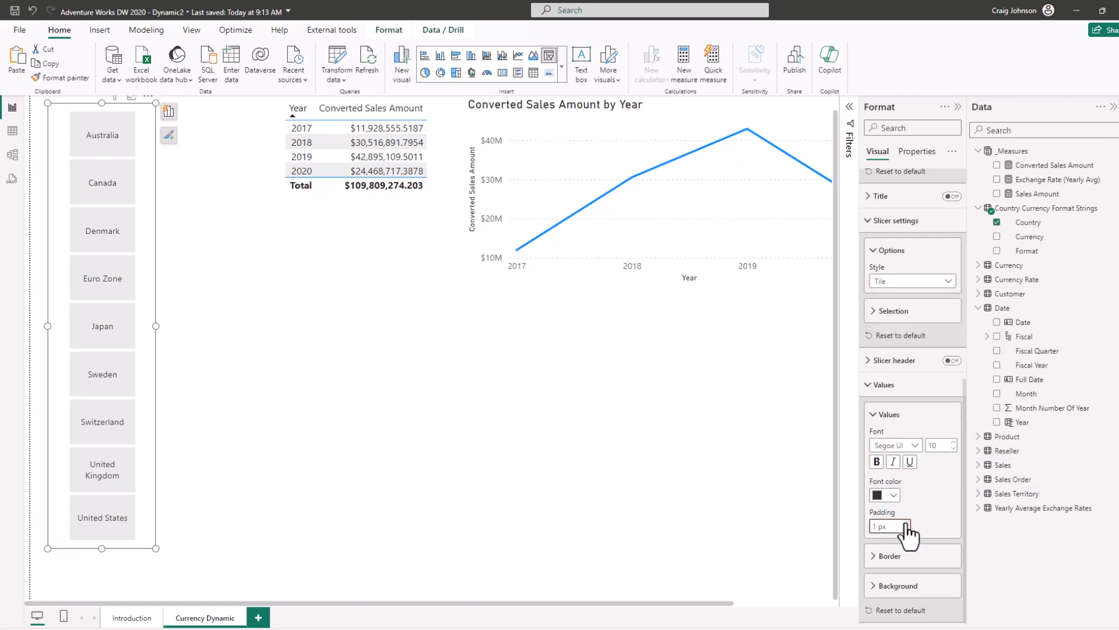
{"action": "left_click", "coordinate": [907, 522]}
- Enable single select in the Country slicer's selection settings
{"action": "scroll", "coordinate": [936, 486], "scroll_direction": "up", "scroll_amount": 3}
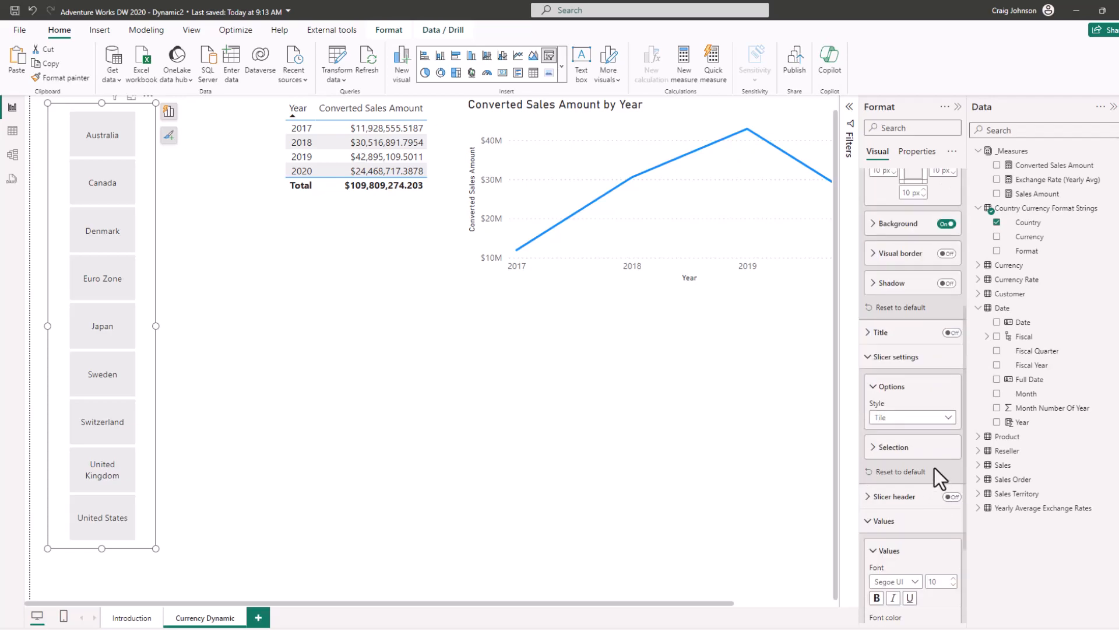
{"action": "scroll", "coordinate": [935, 466], "scroll_direction": "up", "scroll_amount": 5}
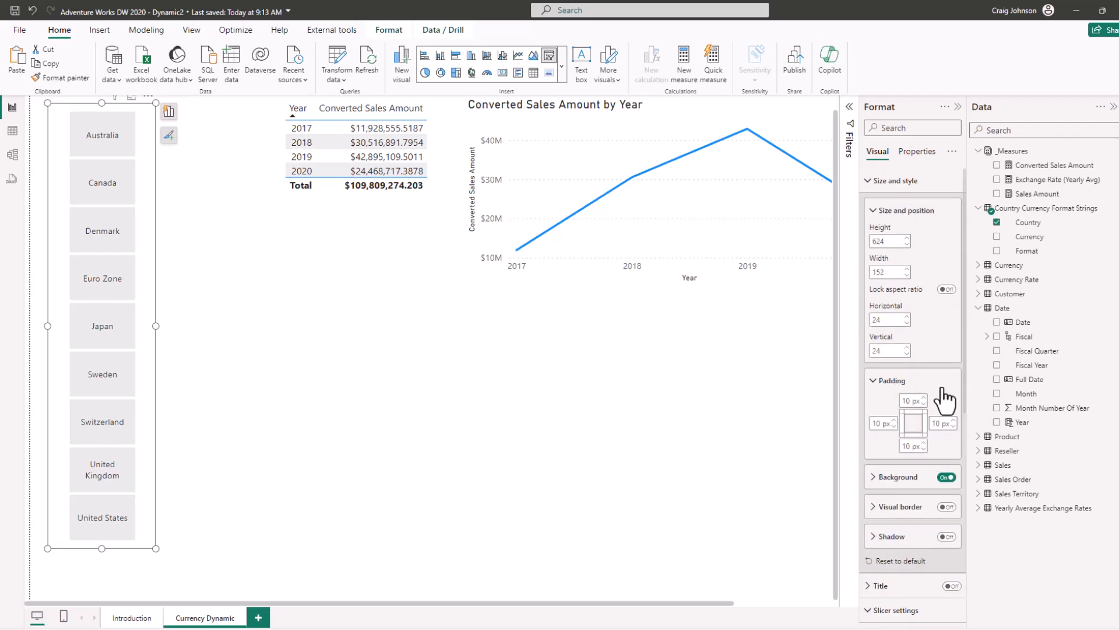
{"action": "left_click", "coordinate": [917, 151]}
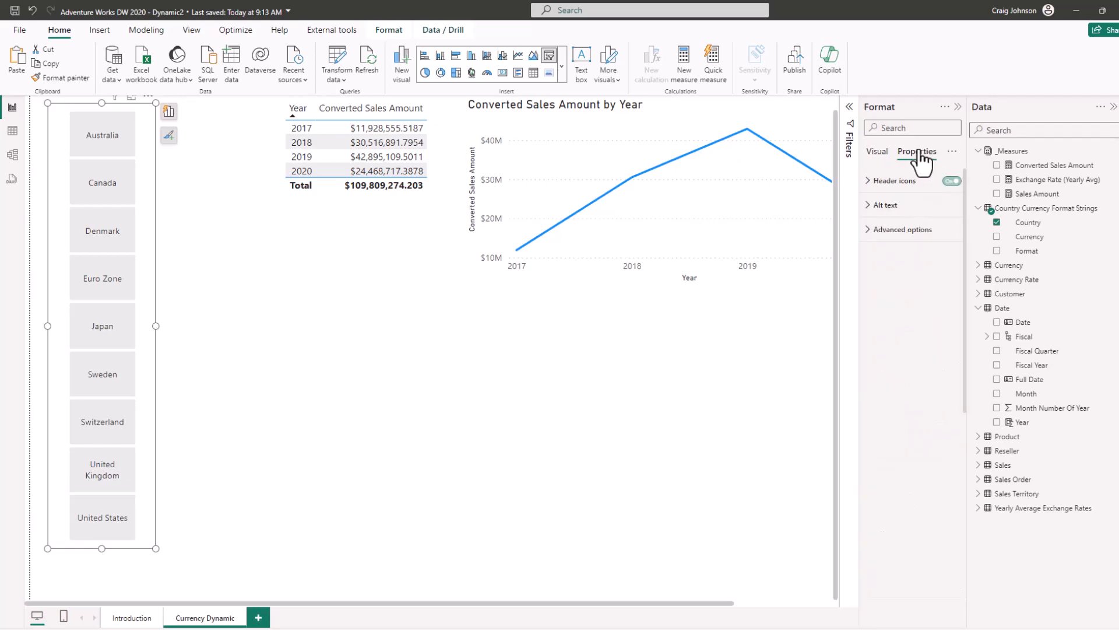
{"action": "left_click", "coordinate": [874, 236]}
{"action": "left_click", "coordinate": [873, 232]}
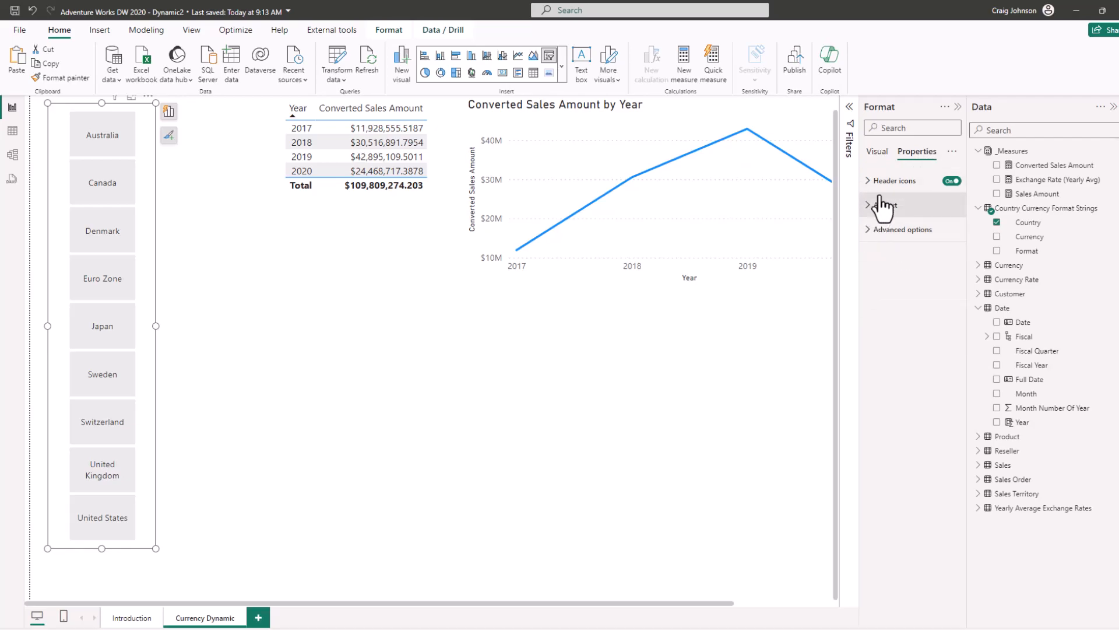
{"action": "left_click", "coordinate": [877, 152]}
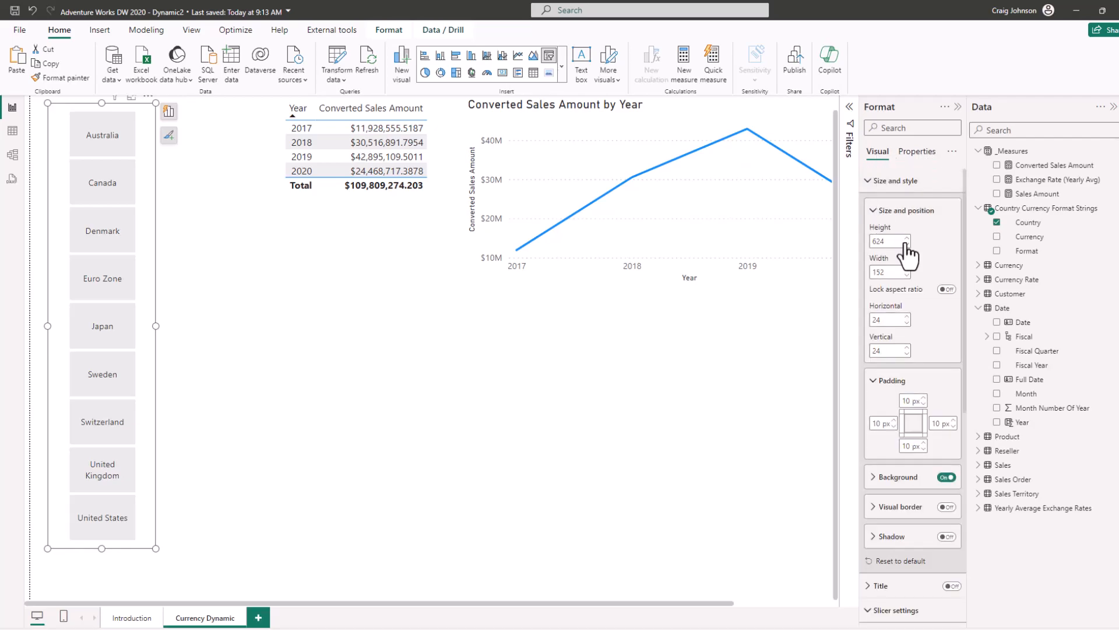
{"action": "left_click", "coordinate": [873, 211]}
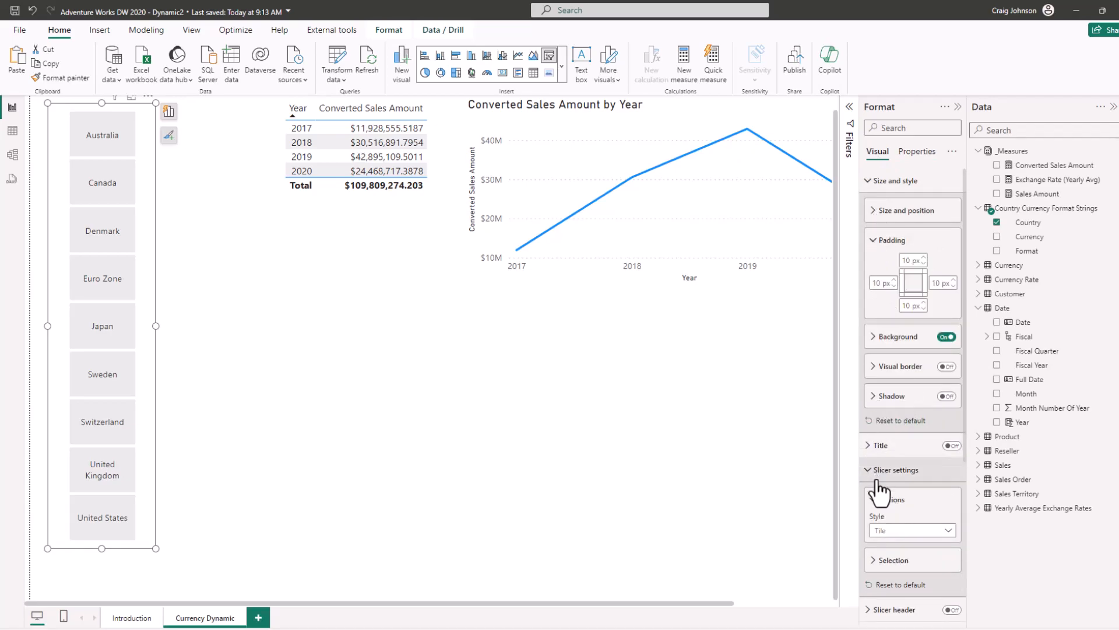
{"action": "scroll", "coordinate": [877, 485], "scroll_direction": "down", "scroll_amount": 3}
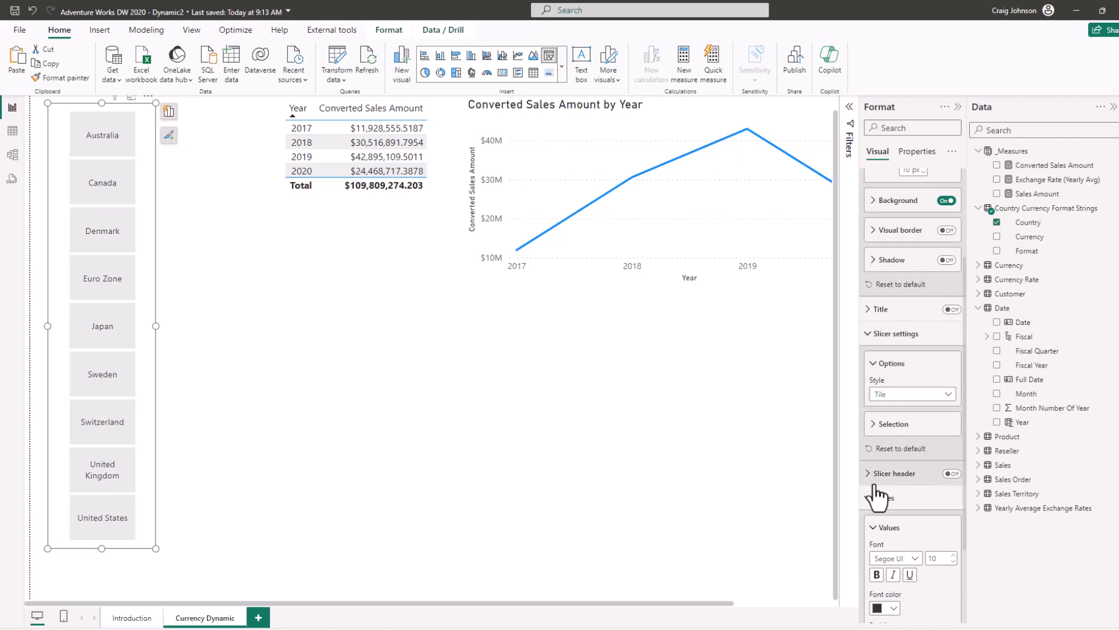
{"action": "left_click", "coordinate": [871, 424]}
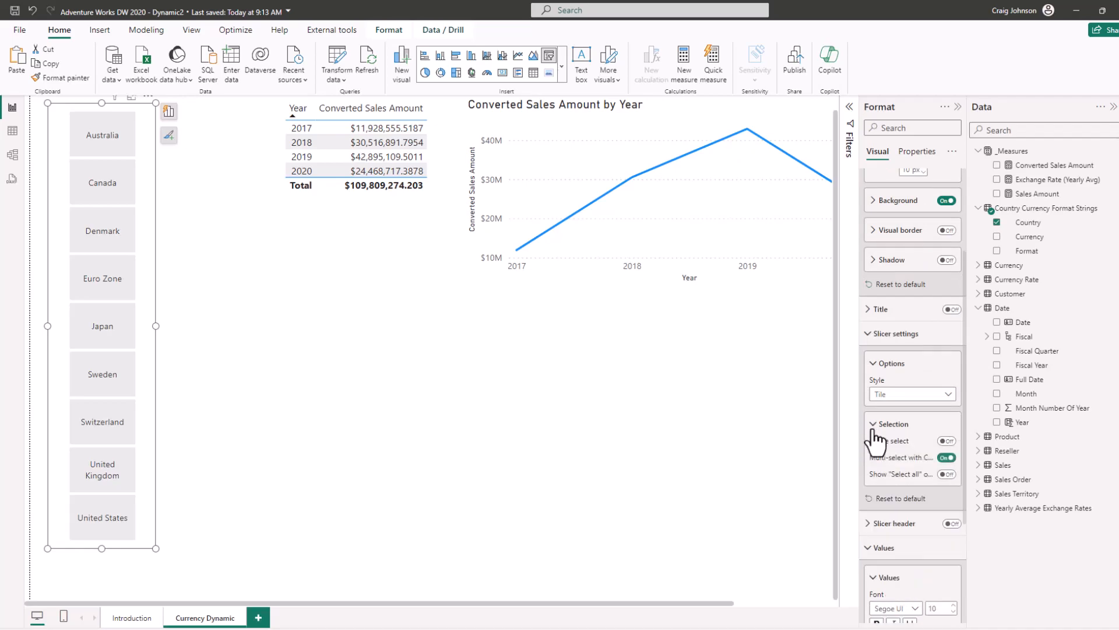
{"action": "left_click", "coordinate": [947, 441]}
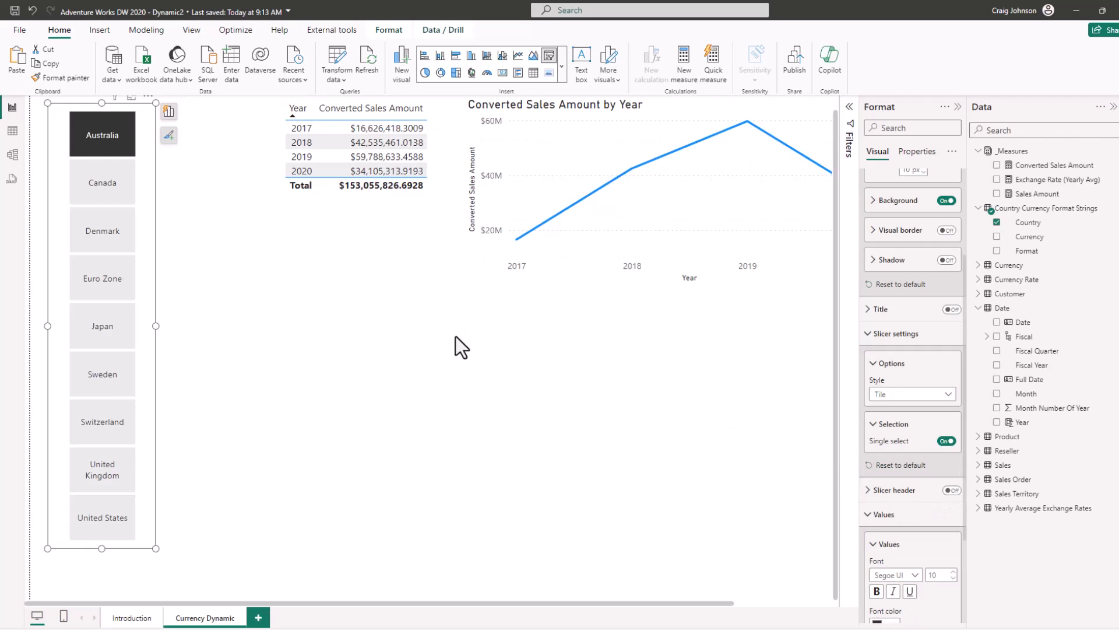
- Select Australia in the Country slicer to convert the table and line chart amounts for that country
{"action": "scroll", "coordinate": [429, 344], "scroll_direction": "up", "scroll_amount": 1}
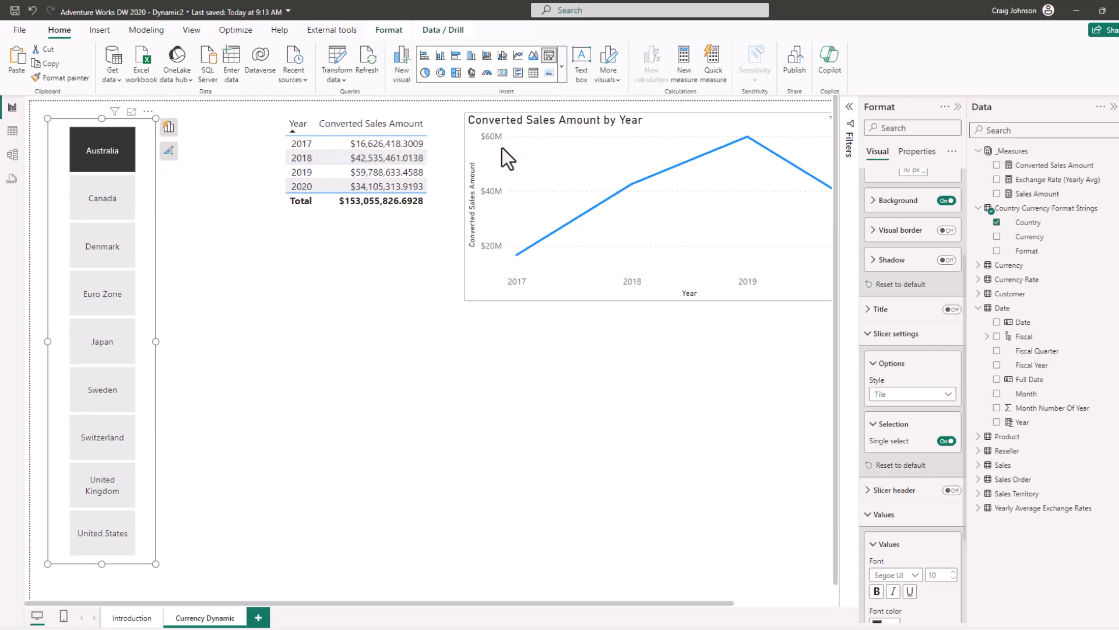
{"action": "mouse_move", "coordinate": [521, 145]}
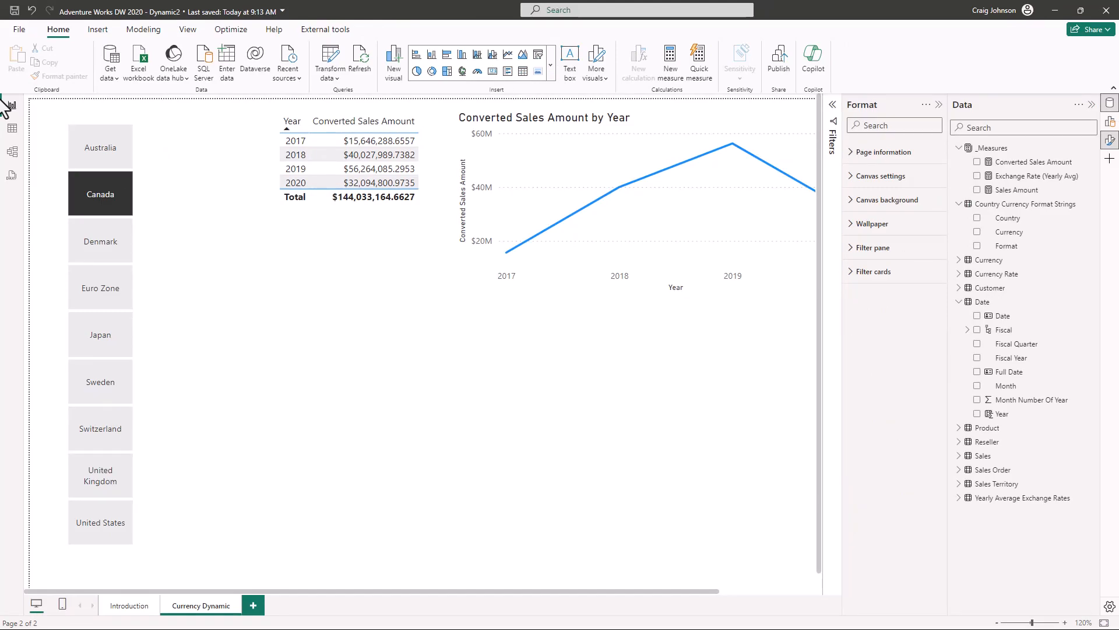
{"action": "left_click", "coordinate": [96, 144]}
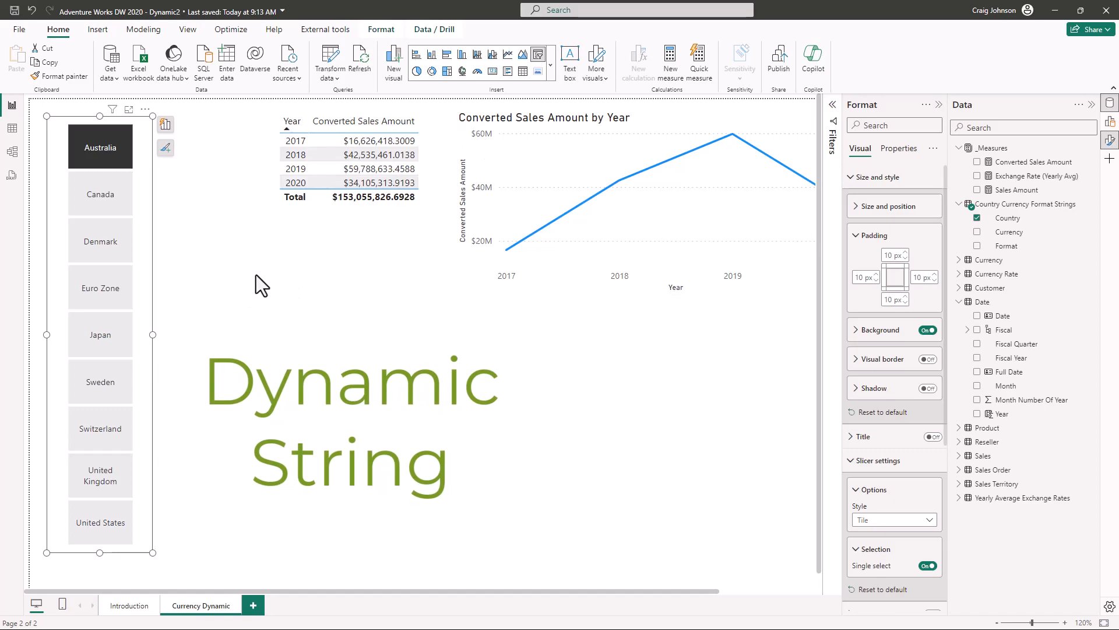
- Set the Converted Sales Amount measure's format to Dynamic with the expression SELECTEDVALUE ( 'Country Currency Format Strings'[Format], "\$#,0.00;(\$#,0.00);\$#,0.00" )
{"action": "left_click", "coordinate": [395, 349]}
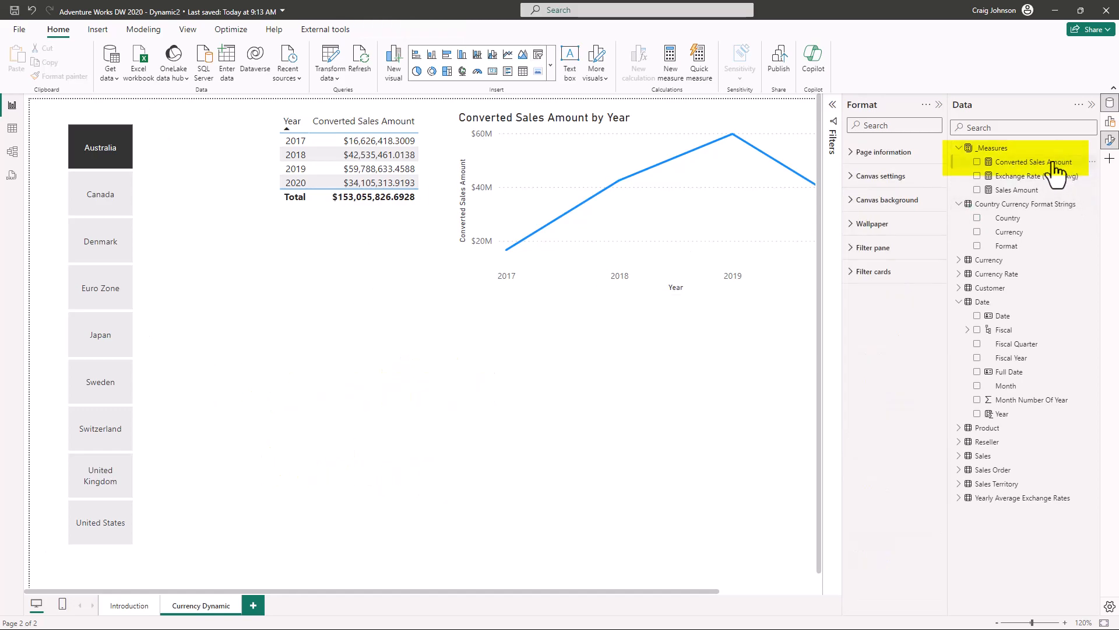
{"action": "left_click", "coordinate": [1054, 164]}
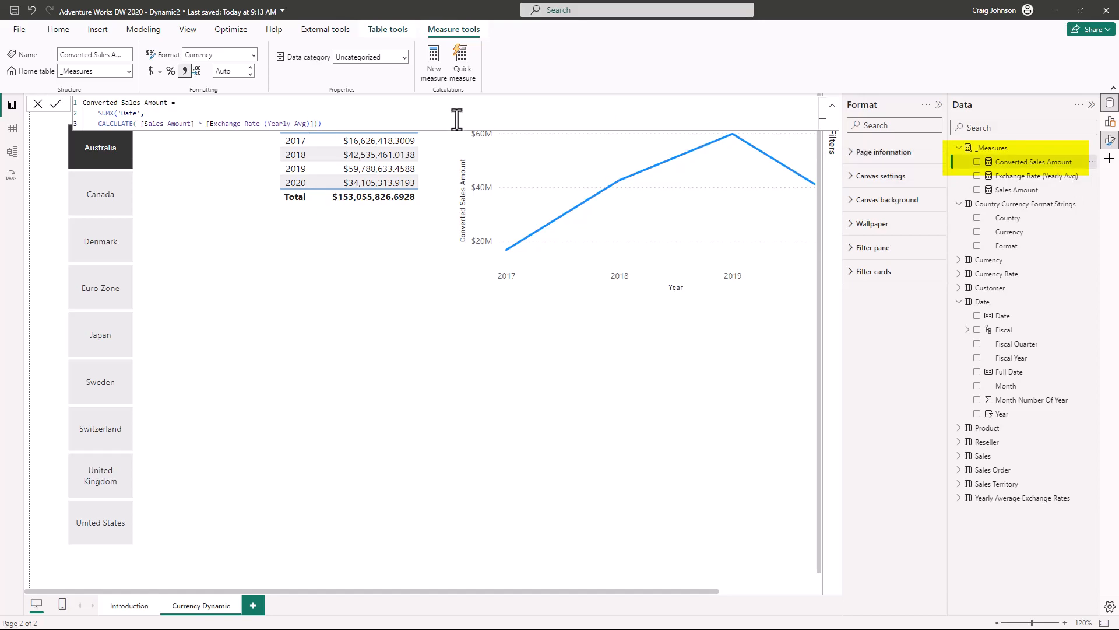
{"action": "left_click", "coordinate": [254, 58]}
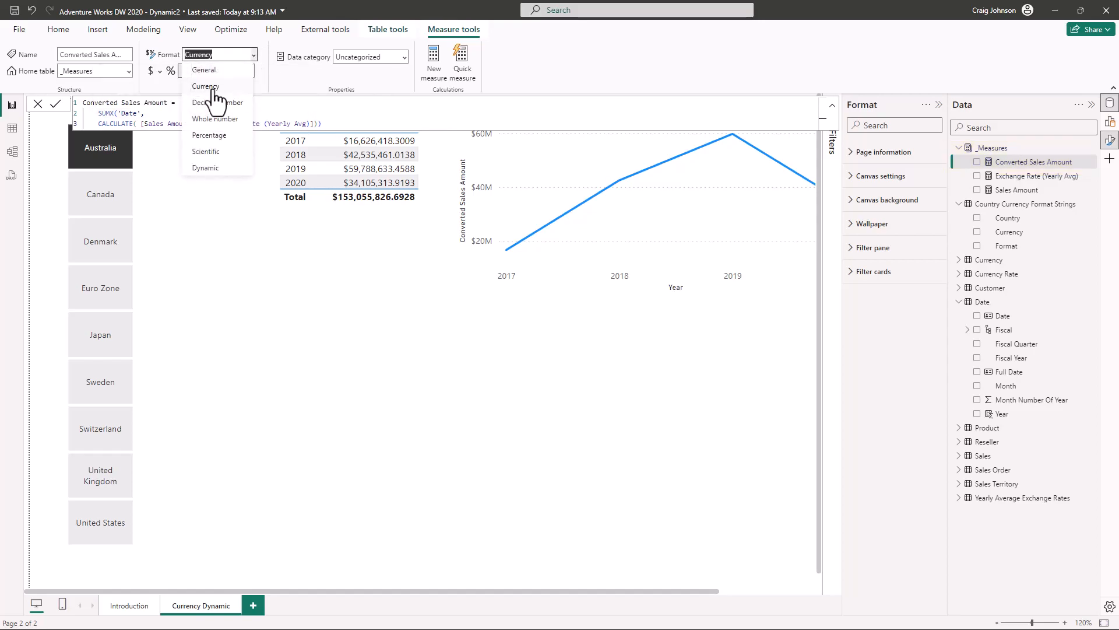
{"action": "left_click", "coordinate": [205, 174]}
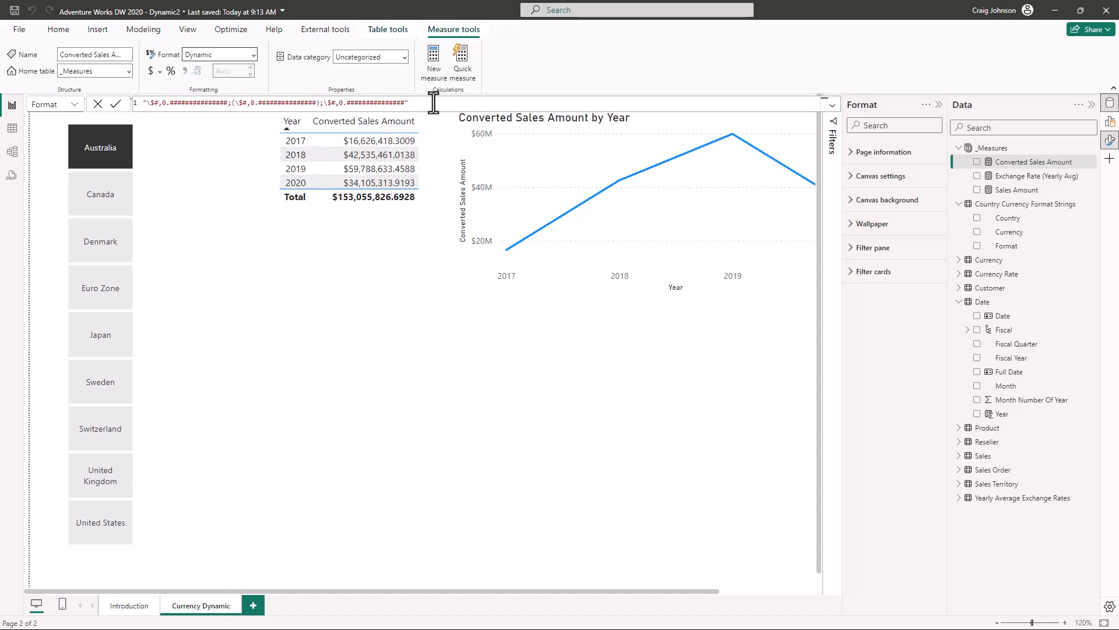
{"action": "left_click_drag", "start_coordinate": [433, 102], "coordinate": [137, 109]}
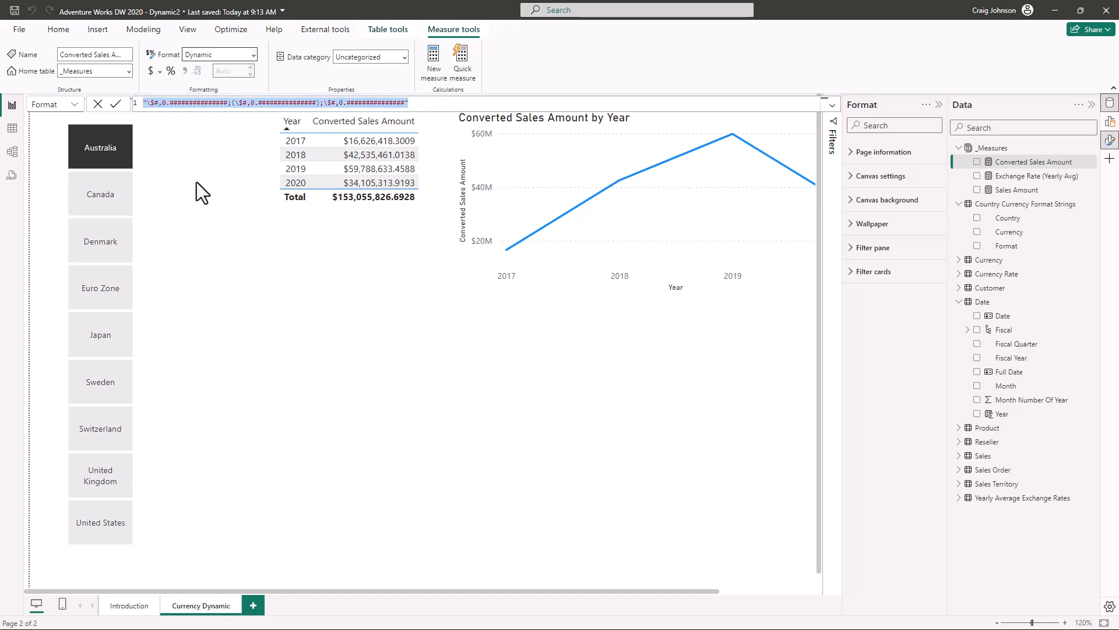
{"action": "type", "text": "SELECTEDVALUE ( 'Country Currency Format Strings'[Format], \"\\$#,0.00;(\\$#,0.00);\\$#,0.00\" )"}
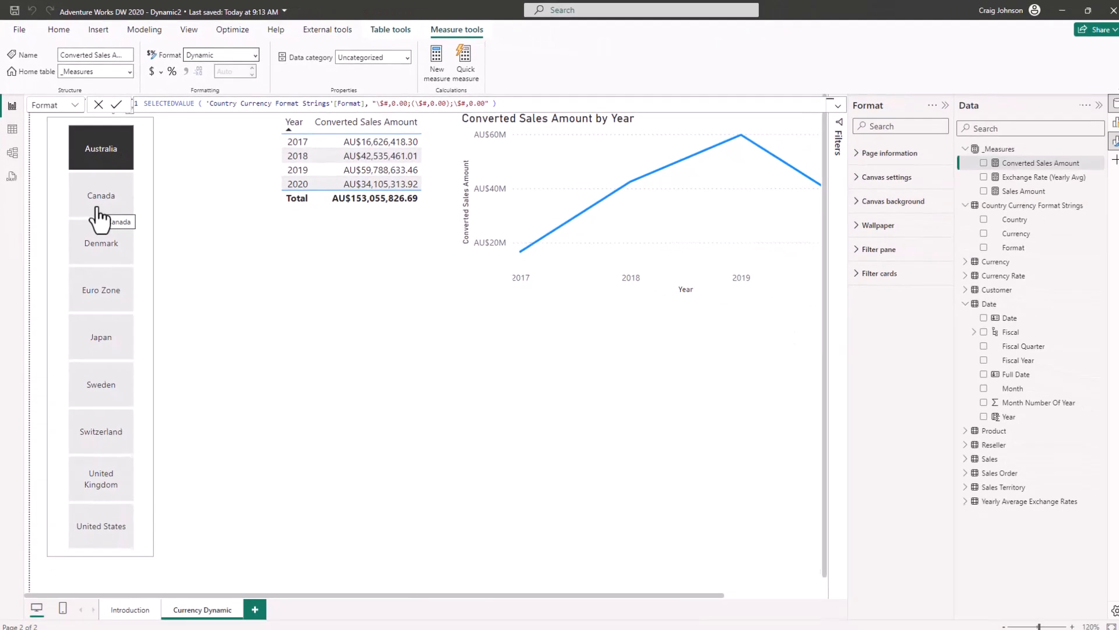
- Check the currency formats by selecting Canada, Denmark, Japan, Euro Zone, Sweden, United States, Japan again and Australia in the Country slicer
{"action": "left_click", "coordinate": [96, 208]}
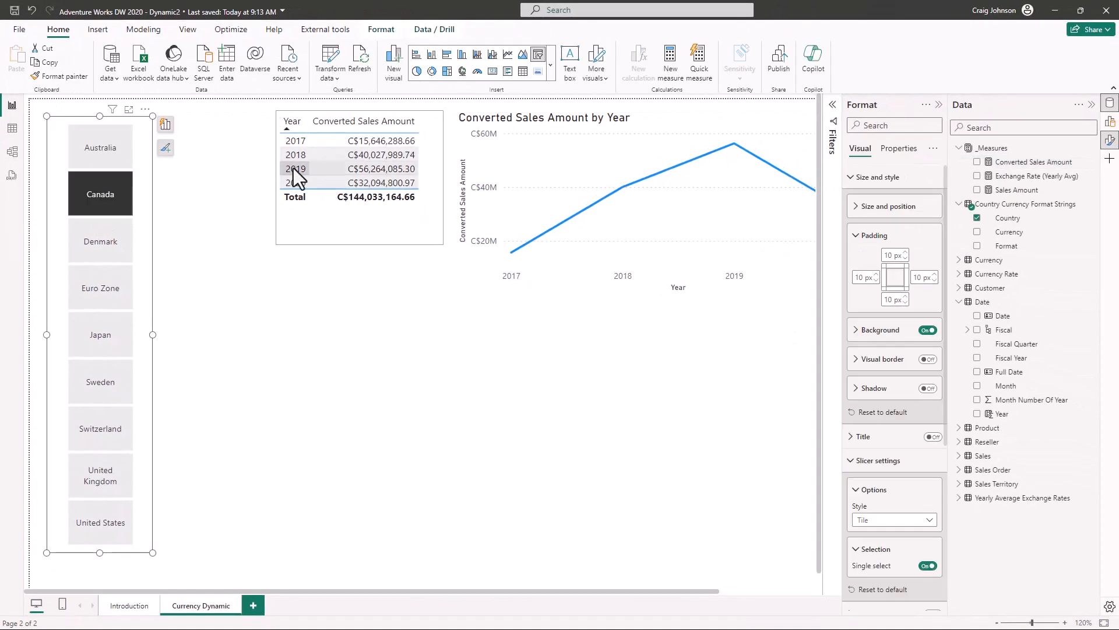
{"action": "left_click", "coordinate": [98, 255]}
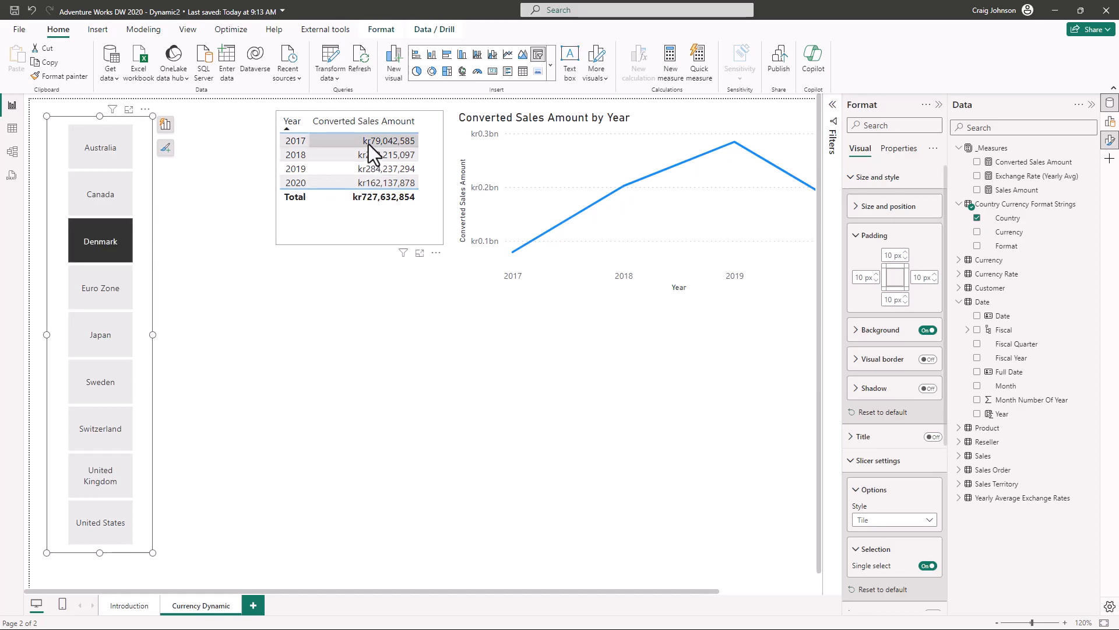
{"action": "left_click", "coordinate": [96, 336]}
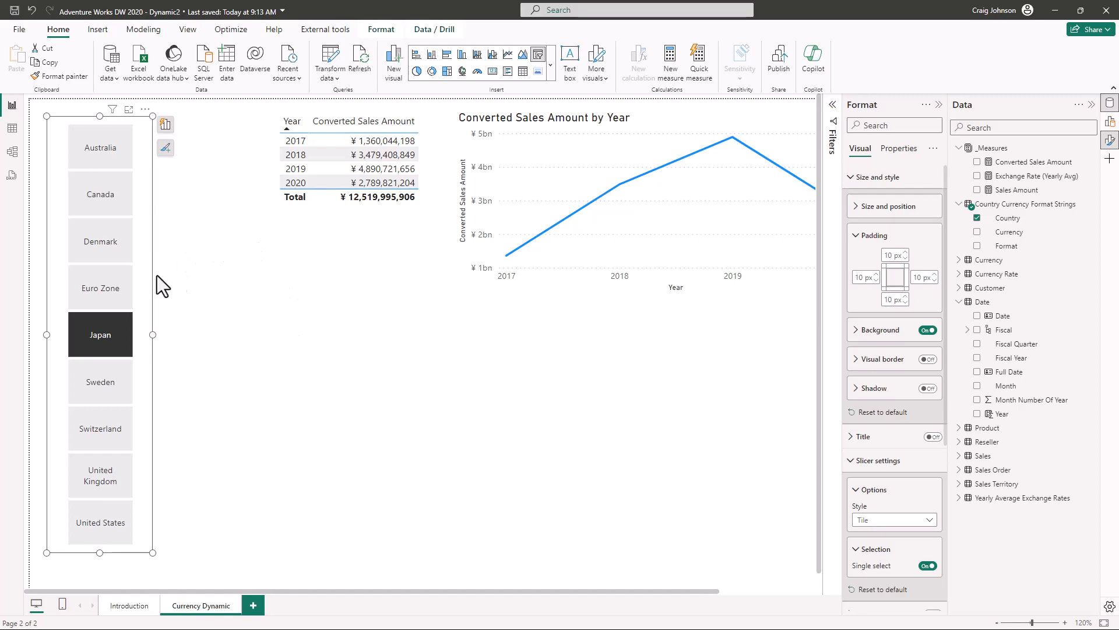
{"action": "left_click", "coordinate": [91, 292]}
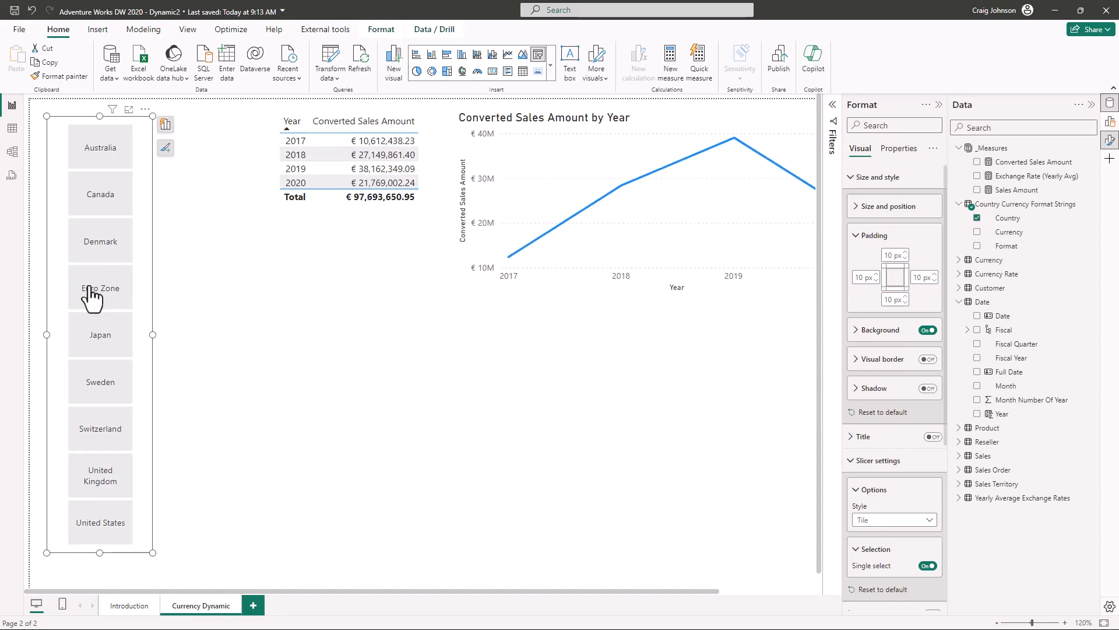
{"action": "left_click", "coordinate": [106, 402]}
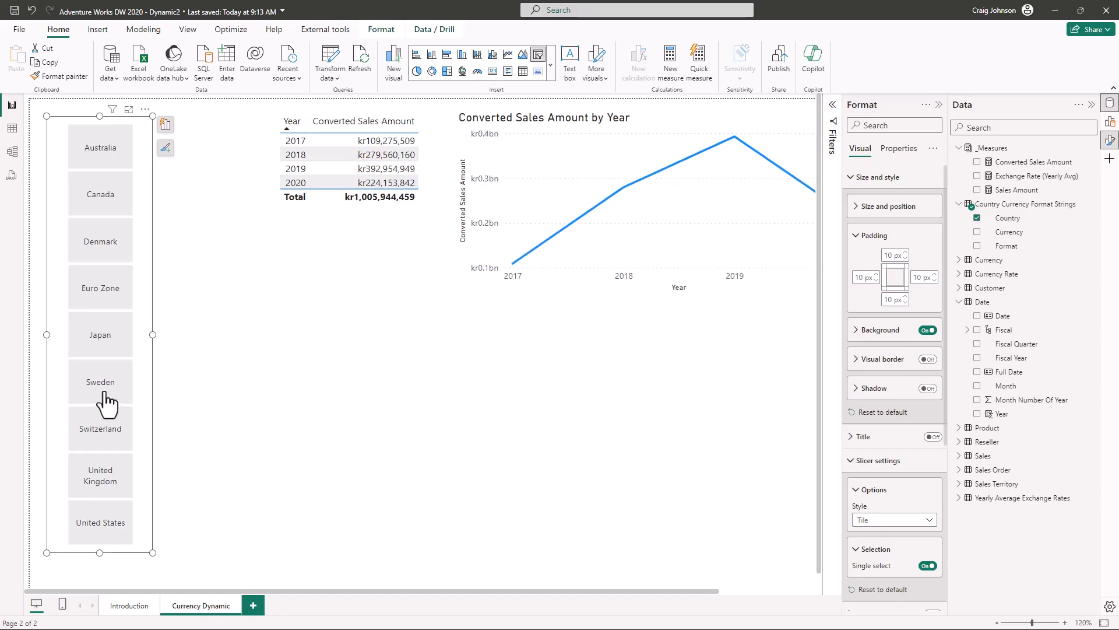
{"action": "left_click", "coordinate": [100, 534]}
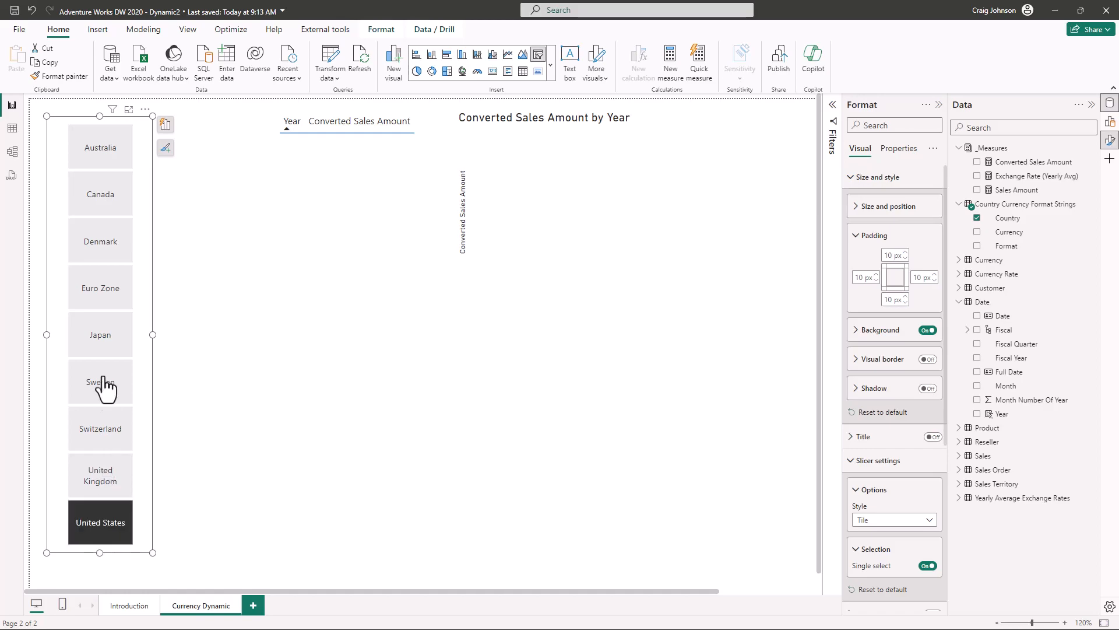
{"action": "left_click", "coordinate": [99, 338]}
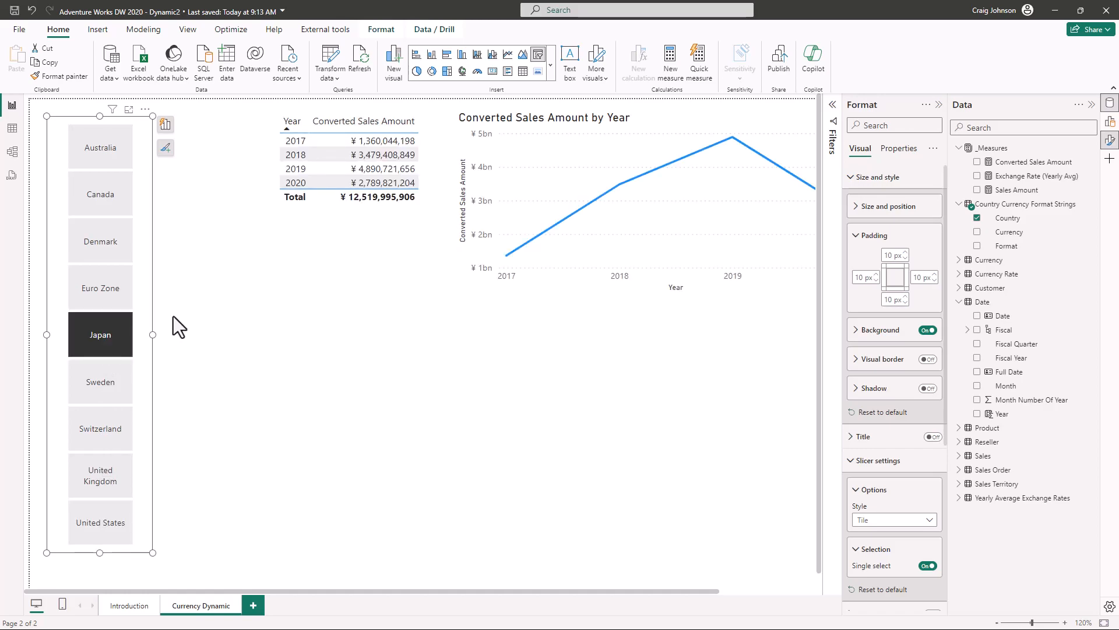
{"action": "left_click", "coordinate": [105, 167]}
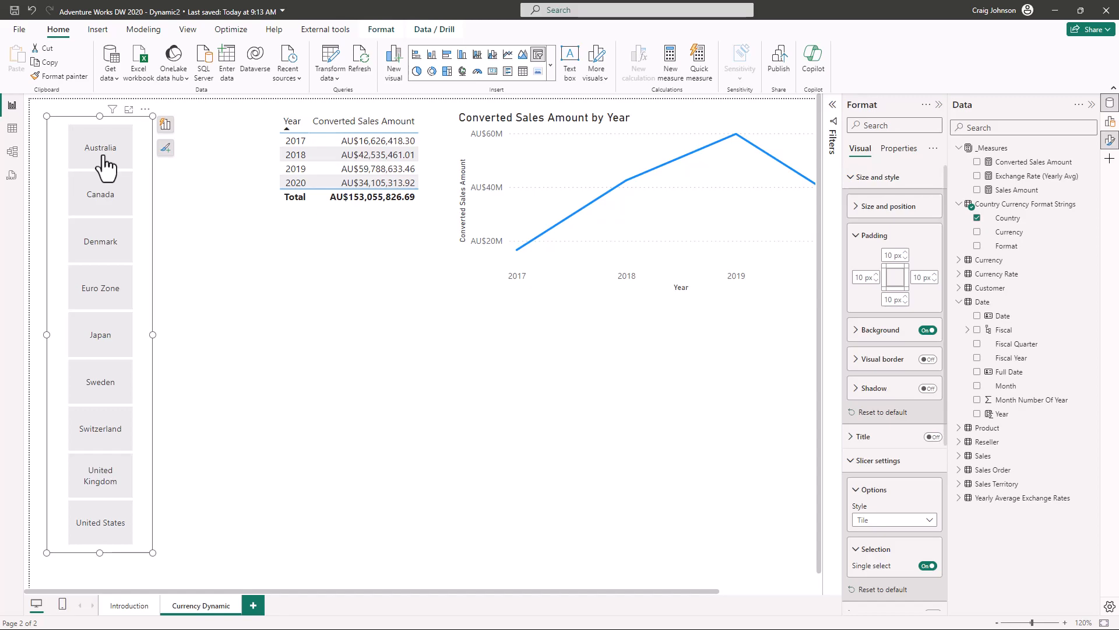
{"action": "left_click", "coordinate": [104, 156]}
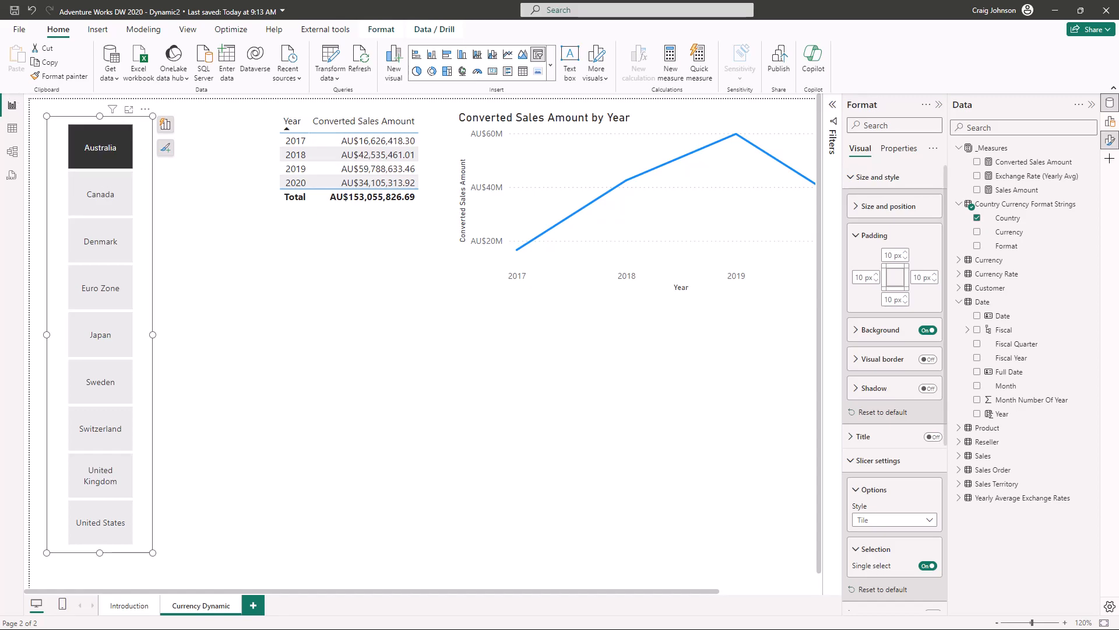